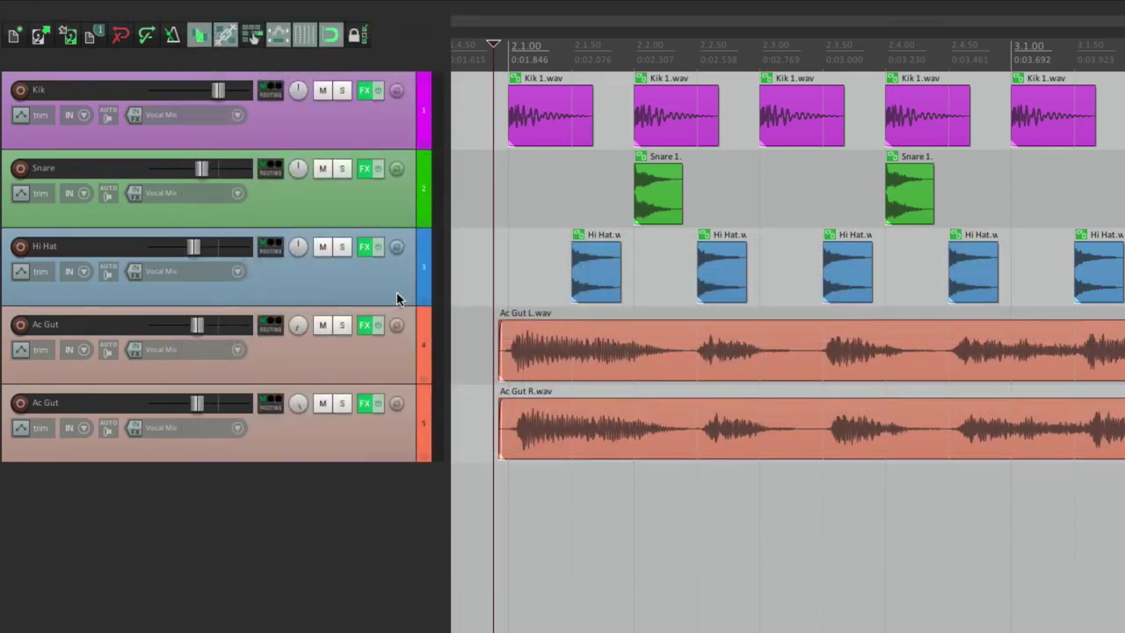
Step: Open the Project Bay, undock it into a floating window, and dock it again
key(super+b)
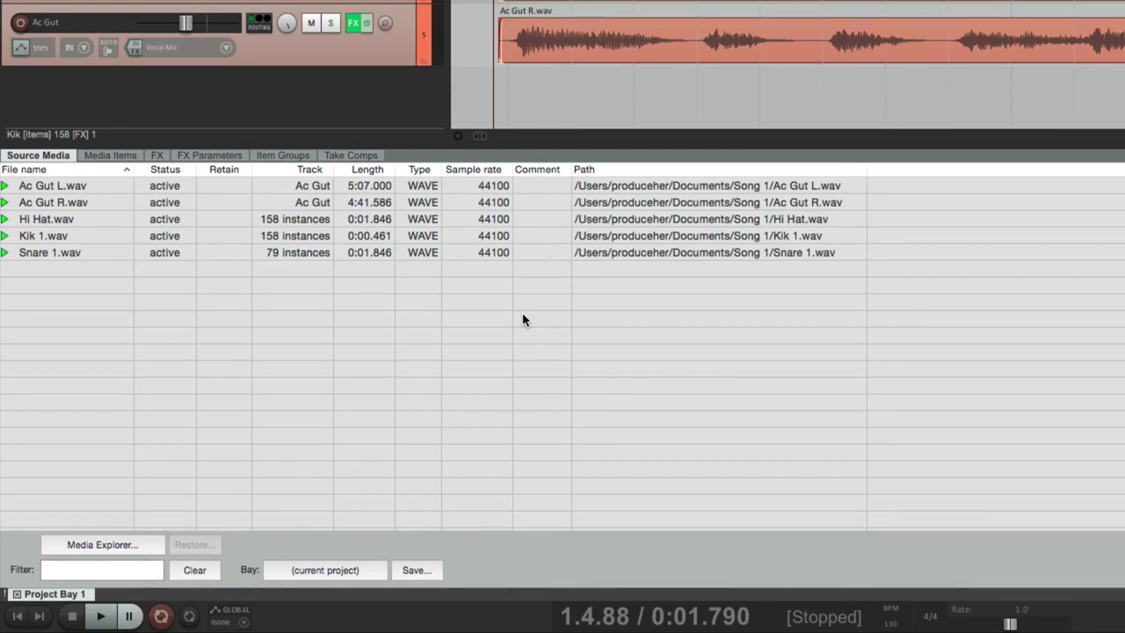
right_click(541, 553)
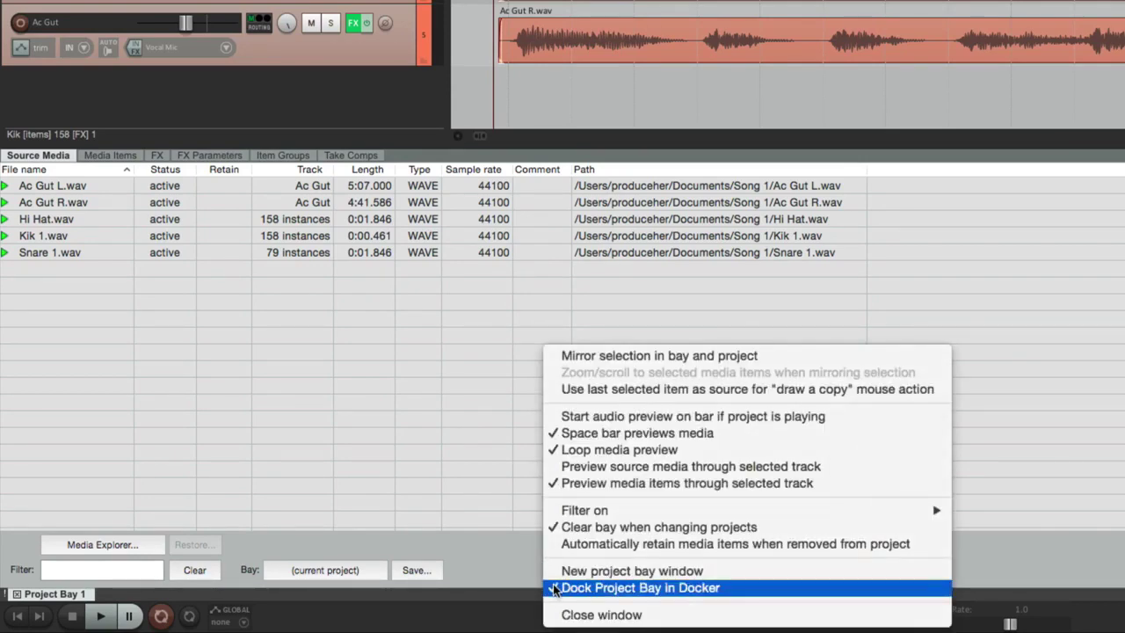
click(554, 587)
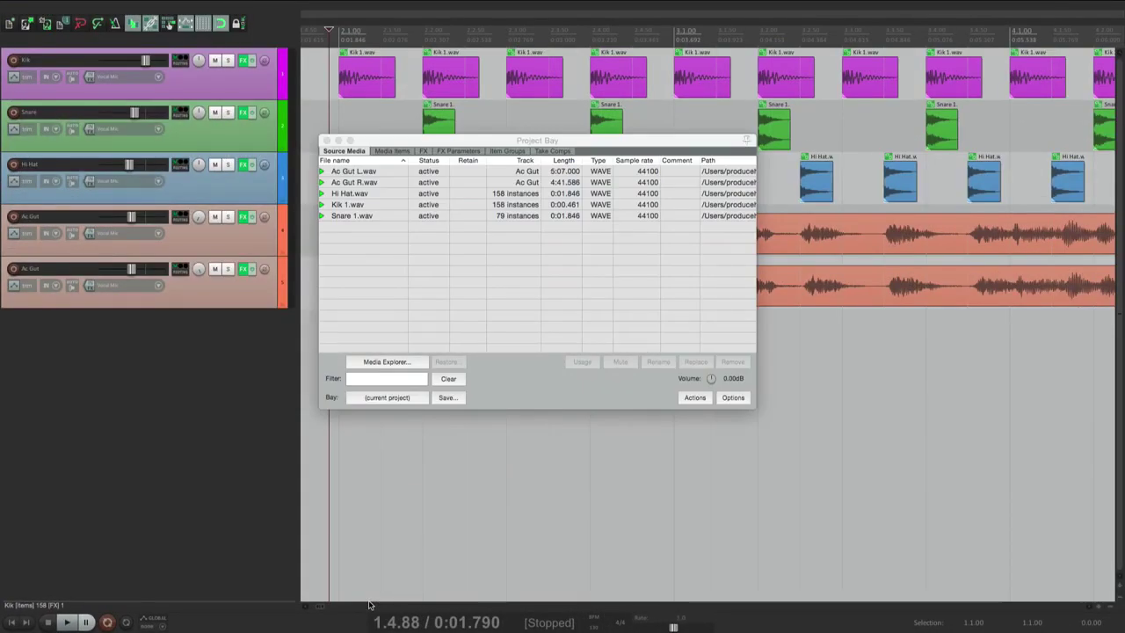
right_click(509, 401)
click(522, 563)
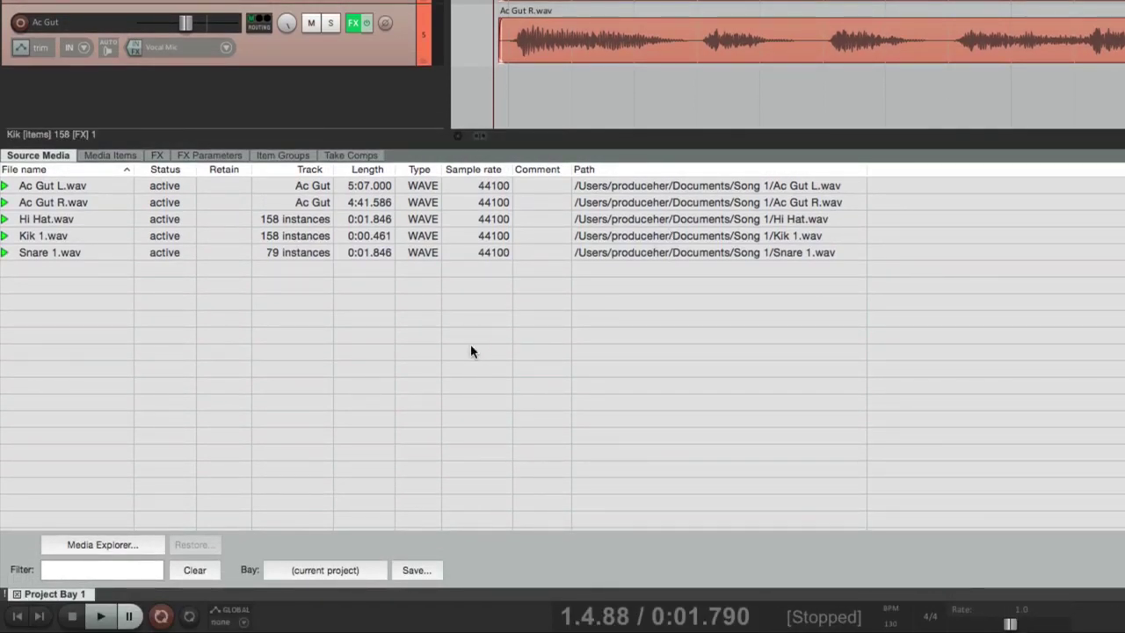
Step: View the Media Explorer from the Project Bay, close it, and show the project's media items list
click(148, 544)
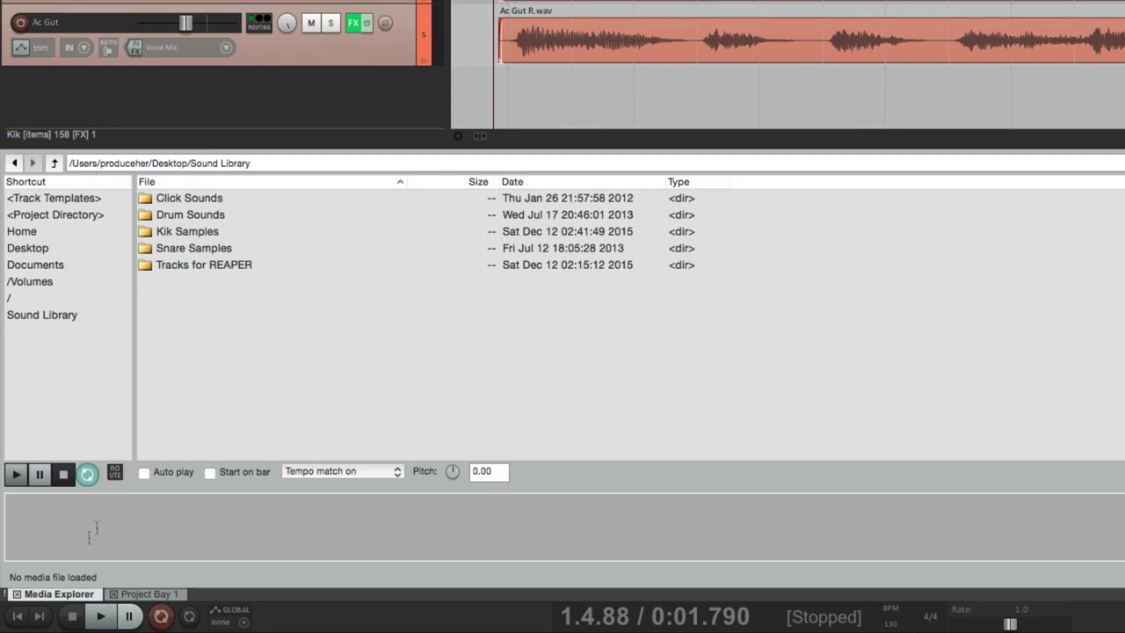
click(17, 595)
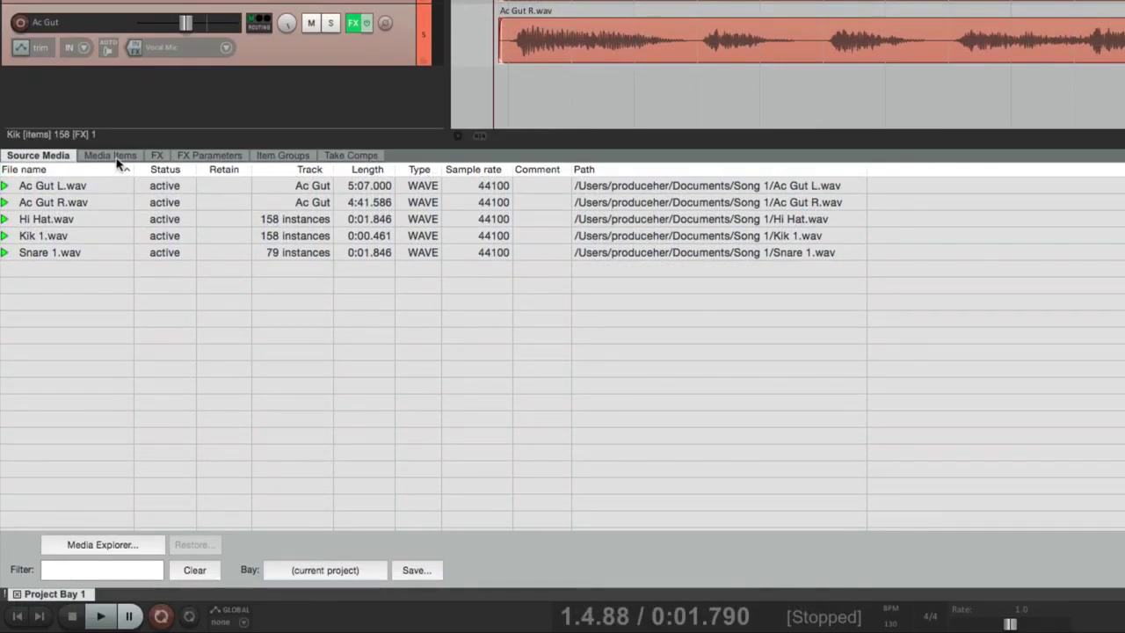
click(113, 155)
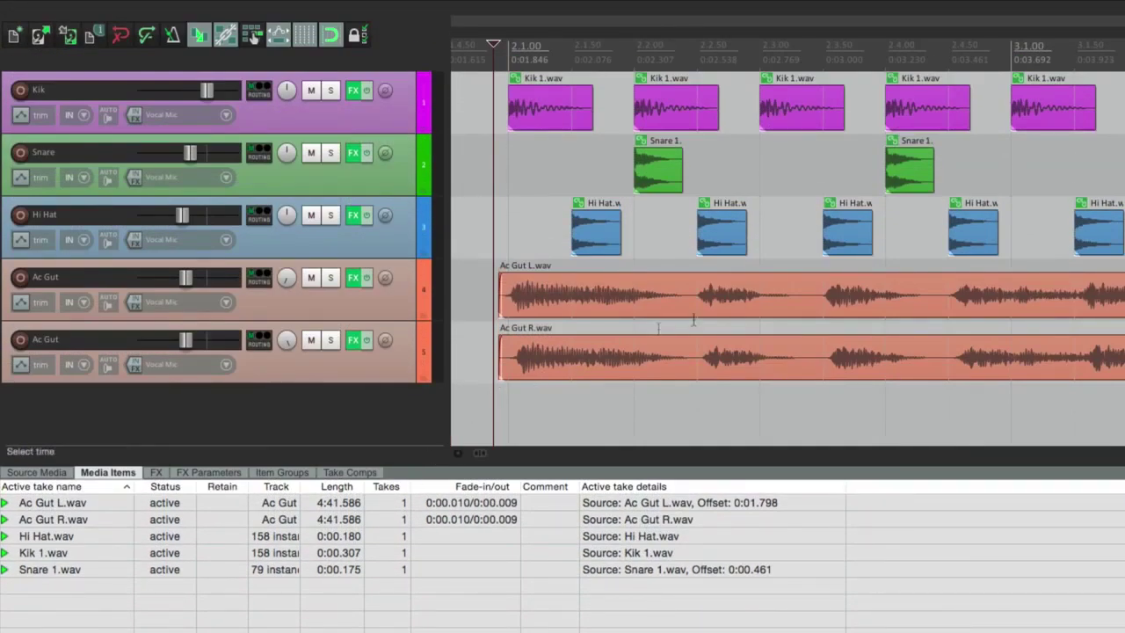
Step: Split the Ac Gut L.wav item at three points in the gaps between its first few notes
click(691, 290)
key(s)
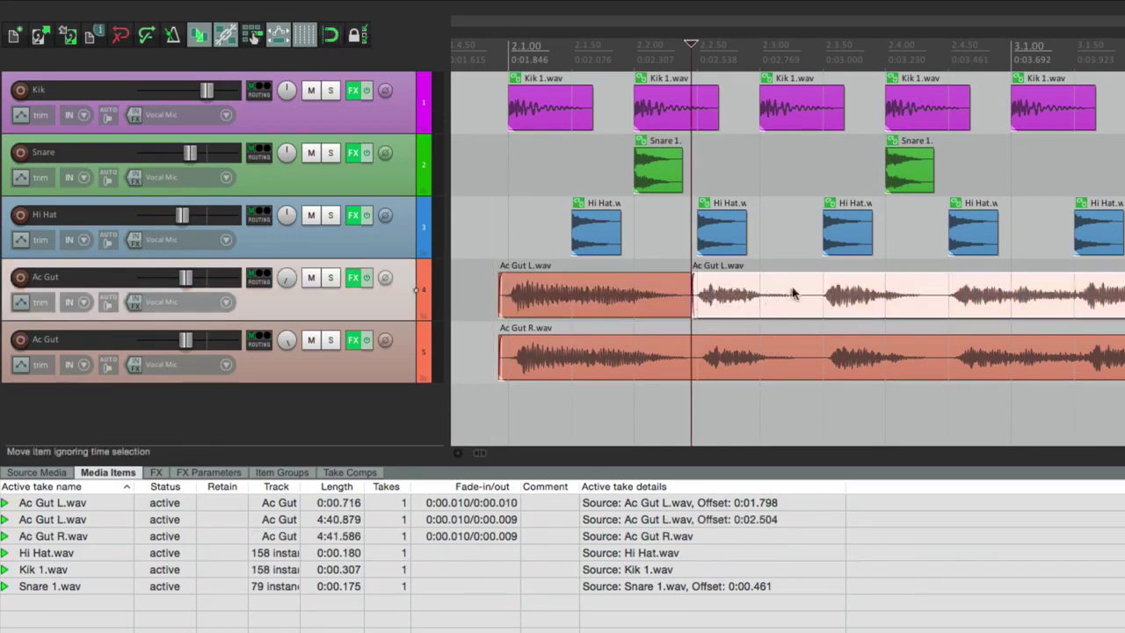
click(809, 292)
key(s)
click(927, 299)
key(s)
Step: Split the Ac Gut R.wav item at three points in the gaps between its first few notes
click(684, 360)
key(s)
click(815, 359)
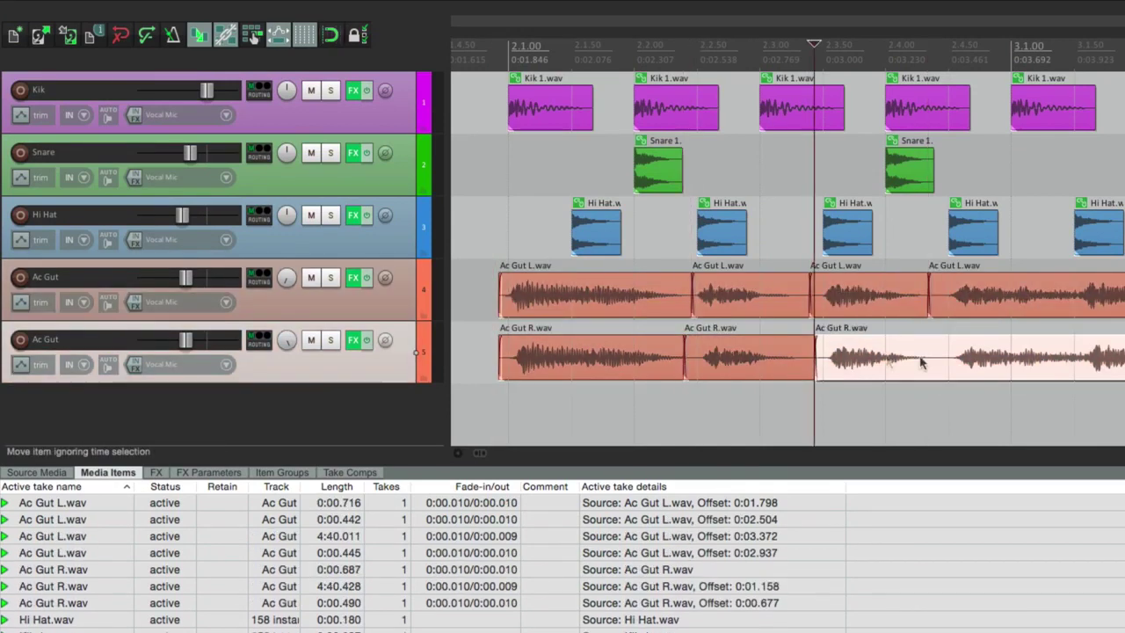
click(932, 360)
key(s)
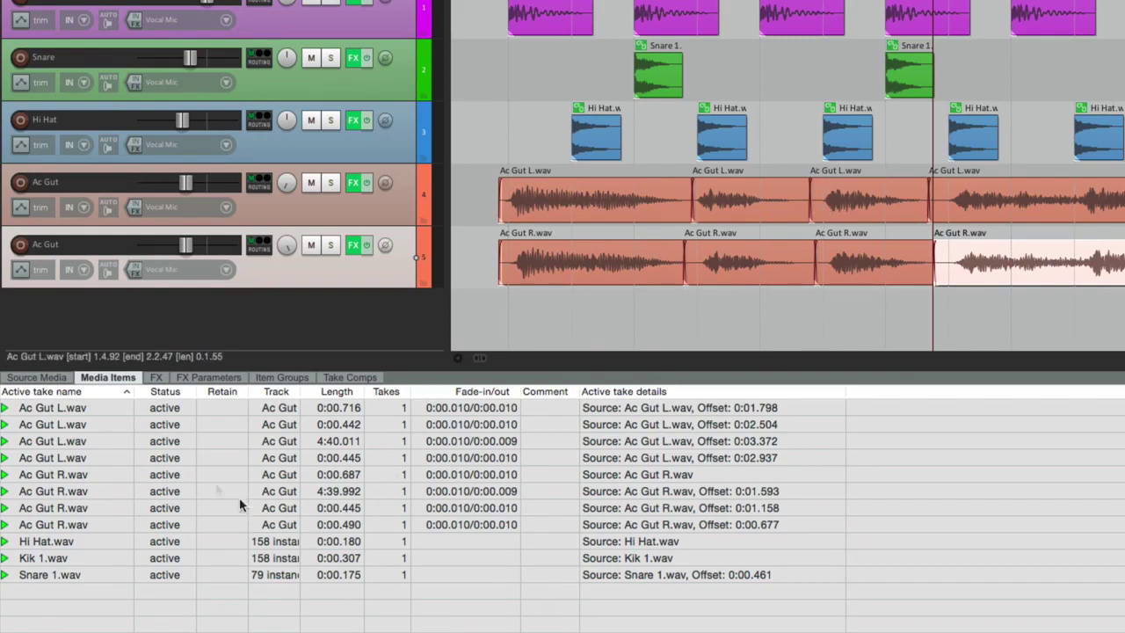
Step: Compare the source media list with the media items list, and undo all splits in the two Ac Gut items
click(49, 378)
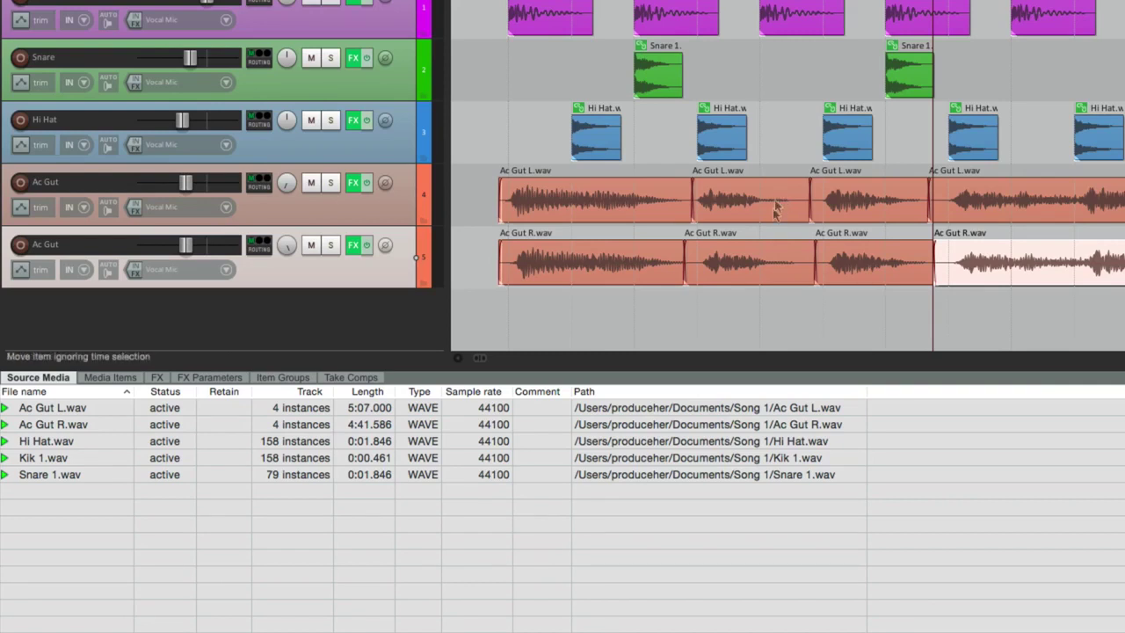
click(113, 378)
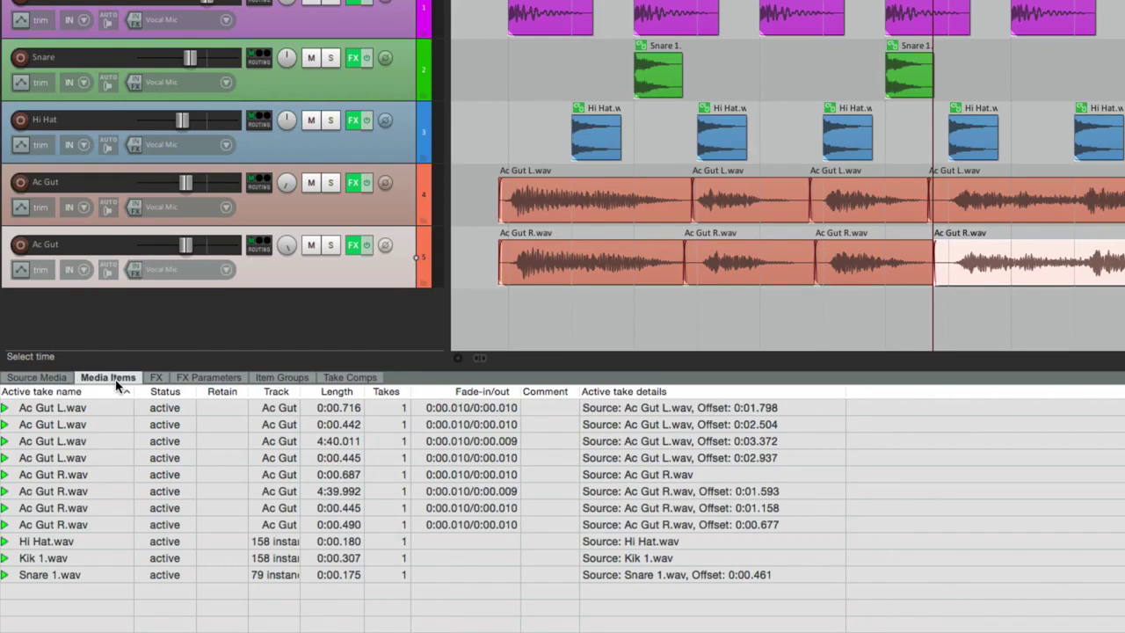
click(63, 380)
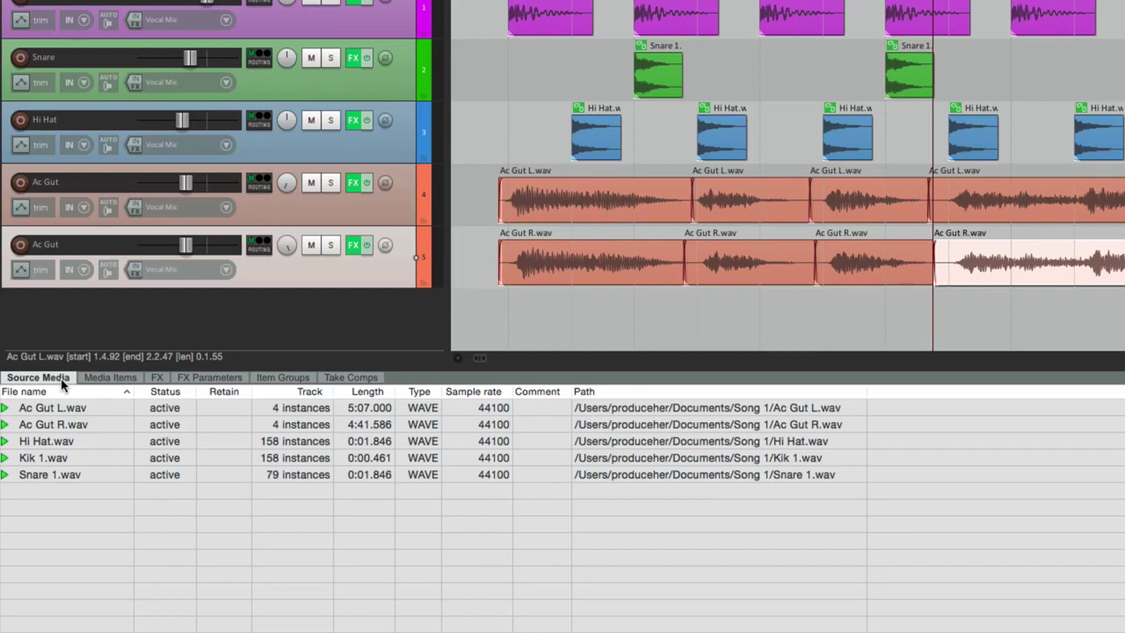
key(ctrl+z)
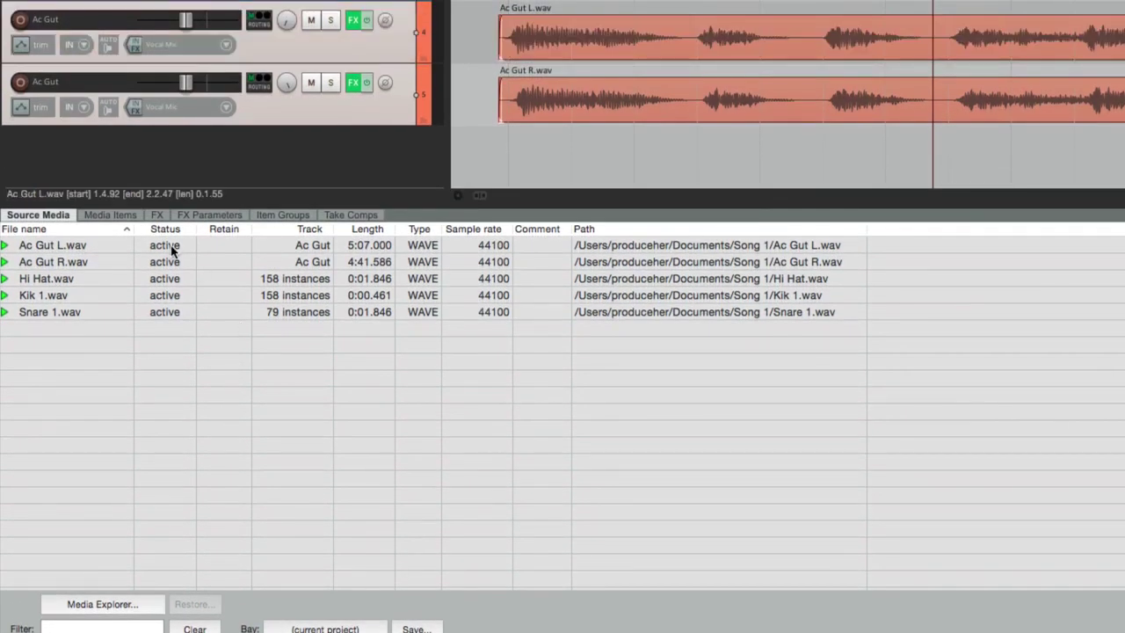
Step: Mute the Ac Gut L.wav and Ac Gut R.wav source files together, return both to active, and clear the selection
click(116, 245)
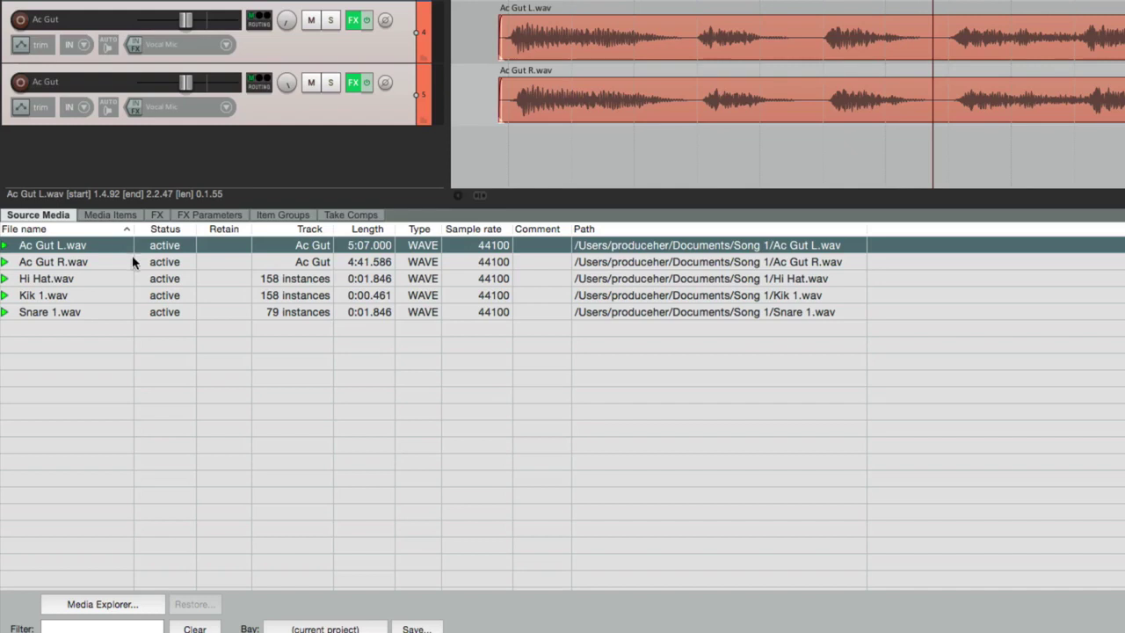
shift+click(121, 261)
right_click(116, 249)
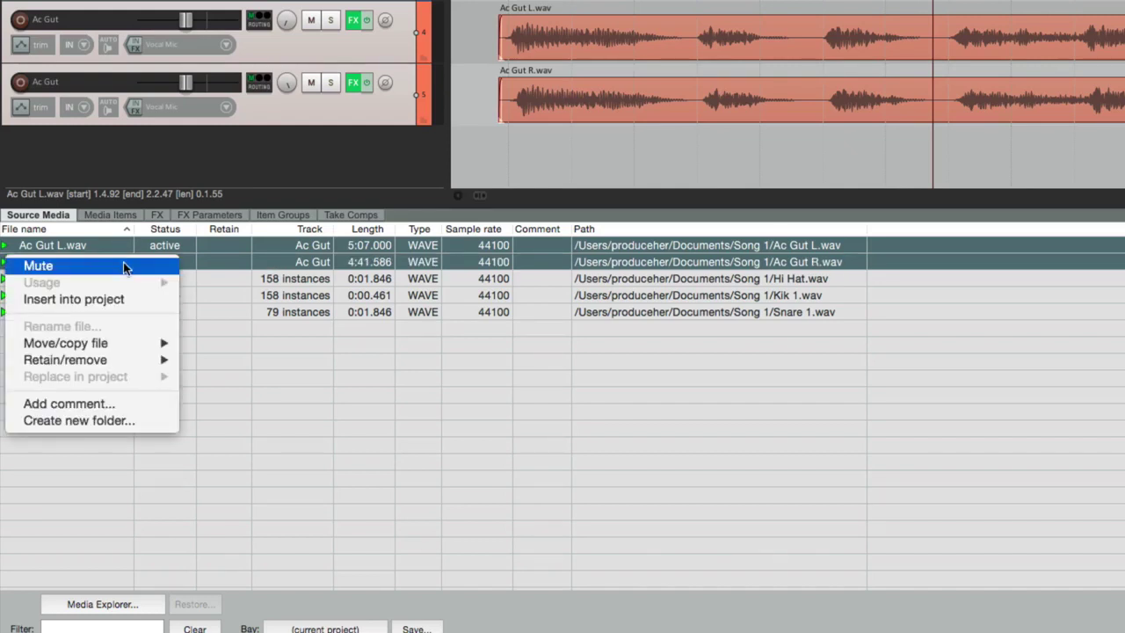
click(123, 262)
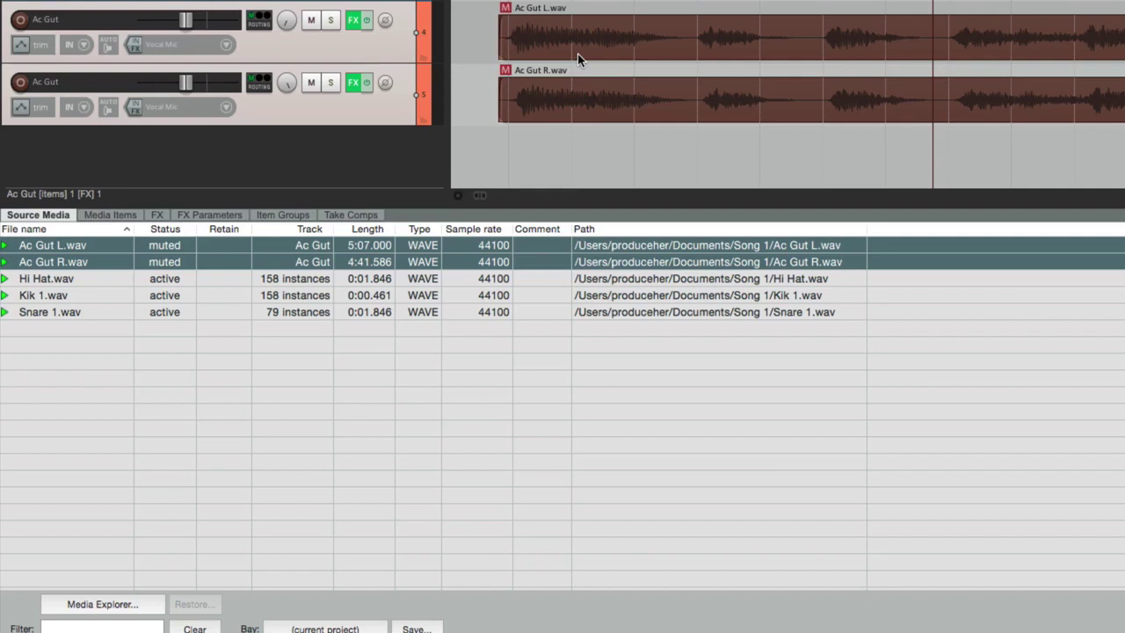
key(u)
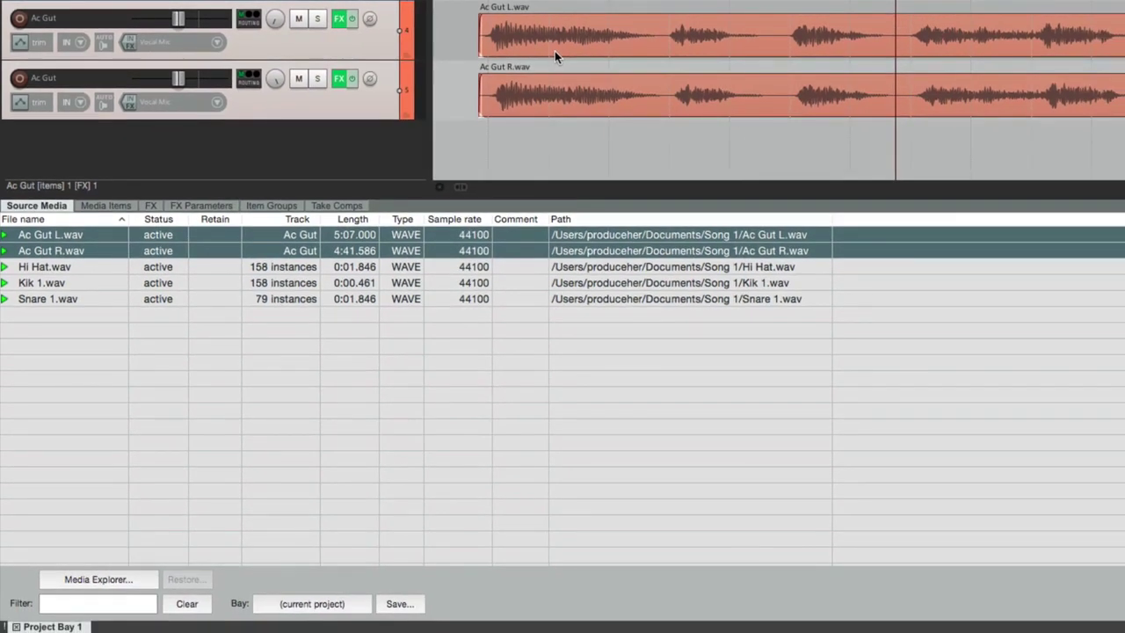
click(254, 366)
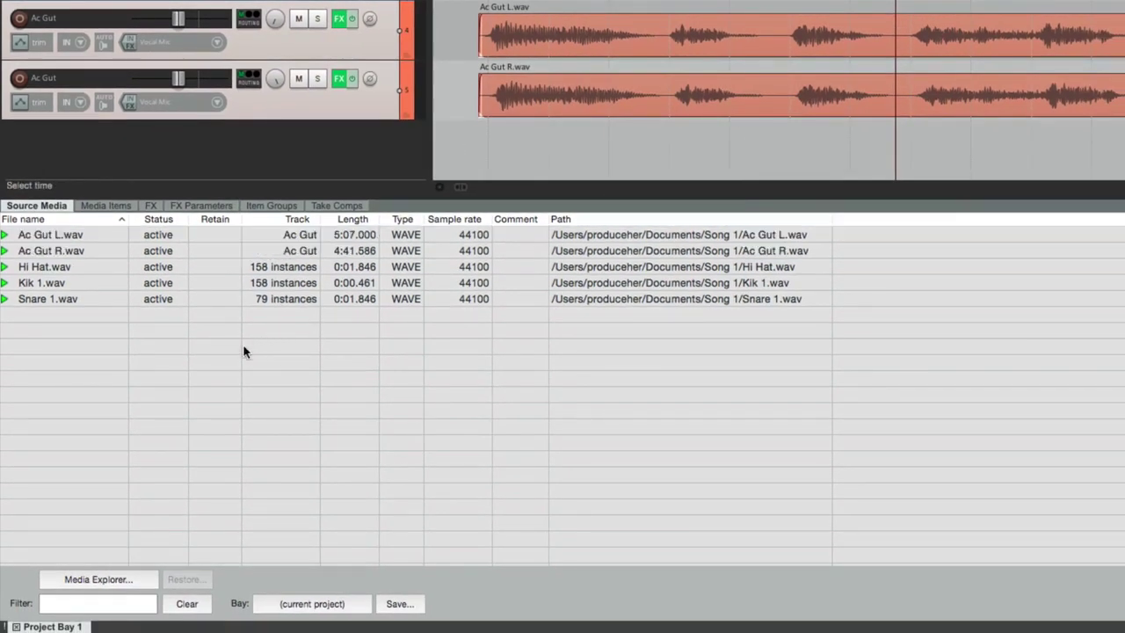
Step: Filter the source media by "ac gut" and mute both Ac Gut L.wav and Ac Gut R.wav
click(141, 603)
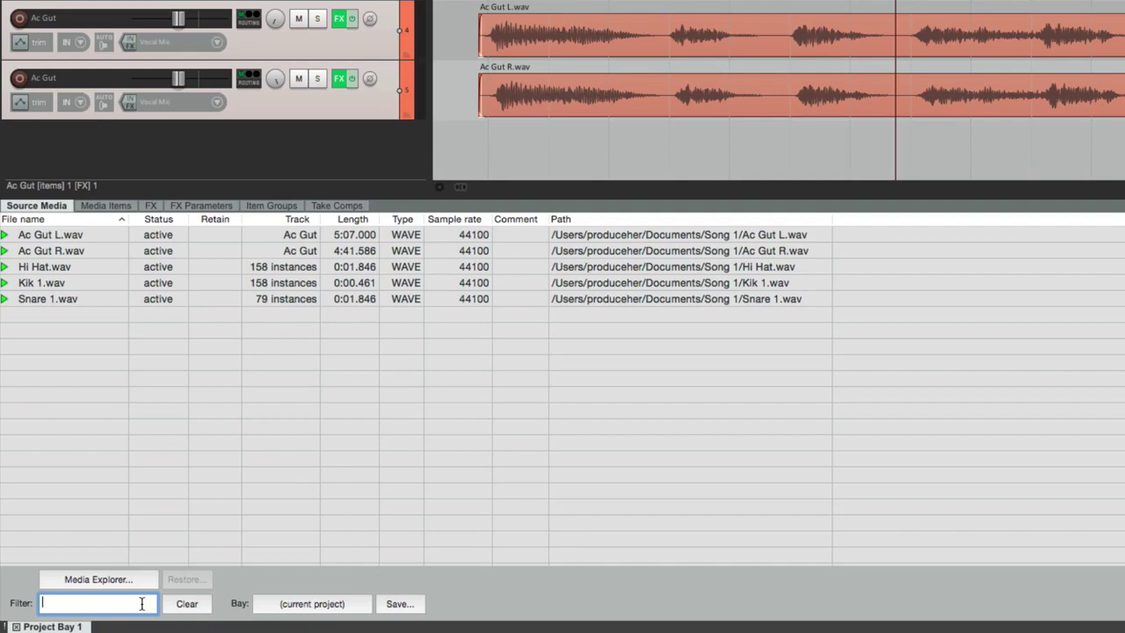
text(ac gut)
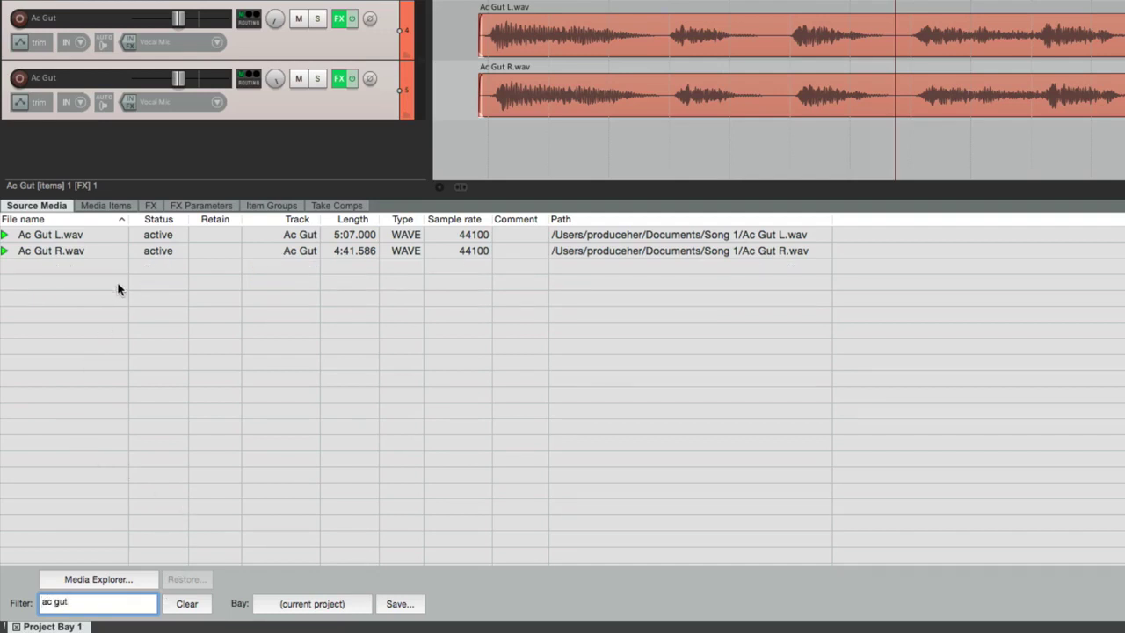
click(110, 251)
shift+click(110, 233)
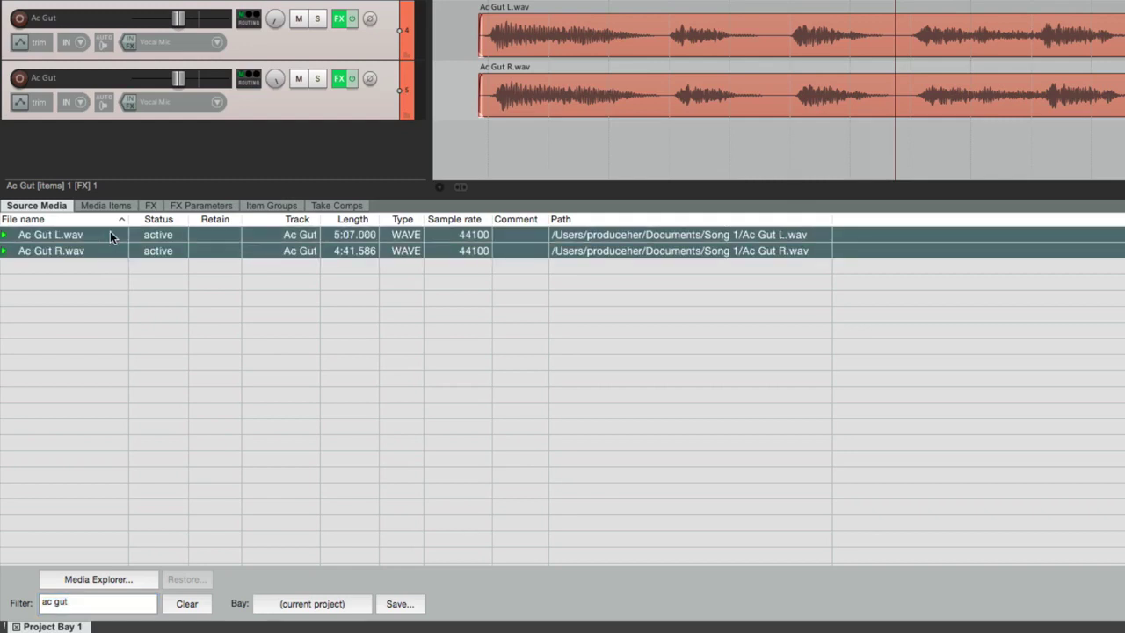
right_click(110, 233)
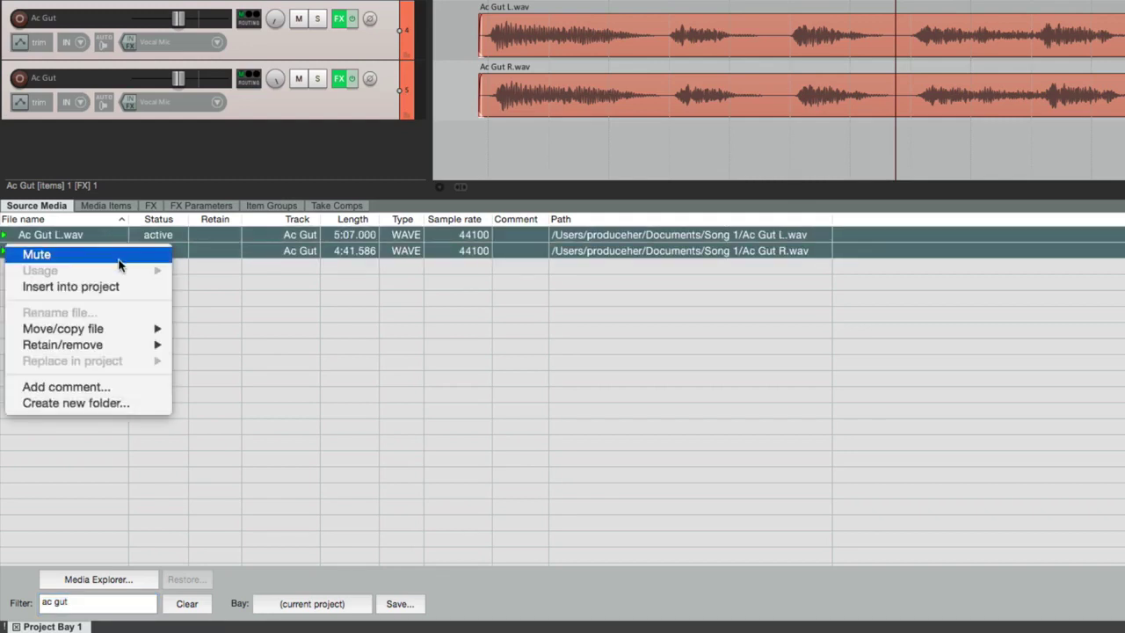
click(118, 255)
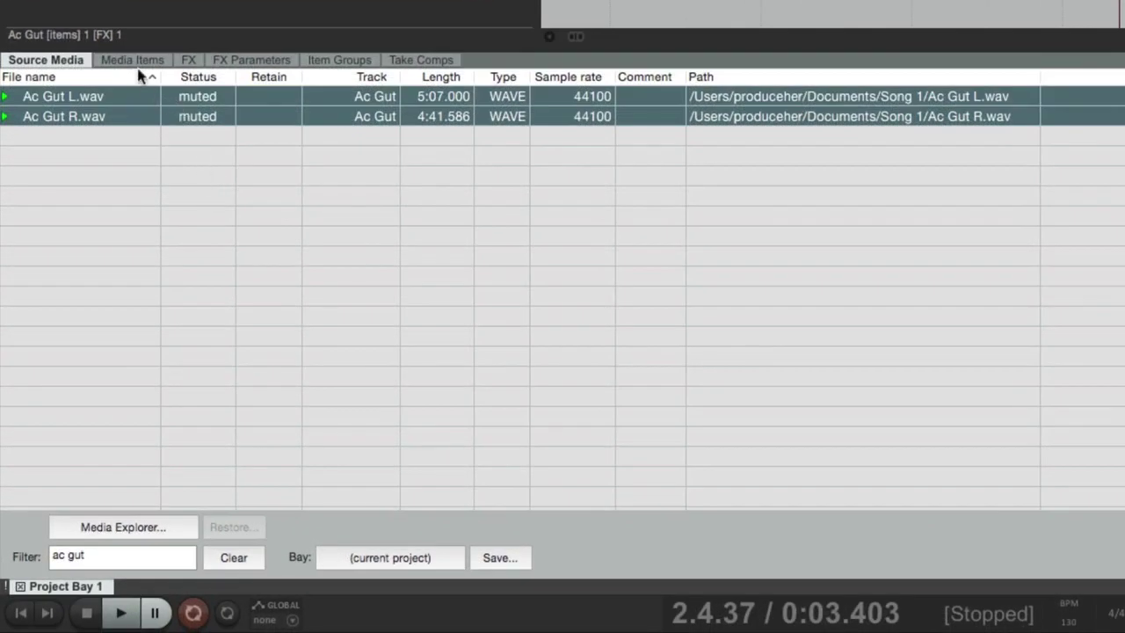
Step: Filter the media items by "kik", check the same filter in the source media list, and clear the filter
click(111, 207)
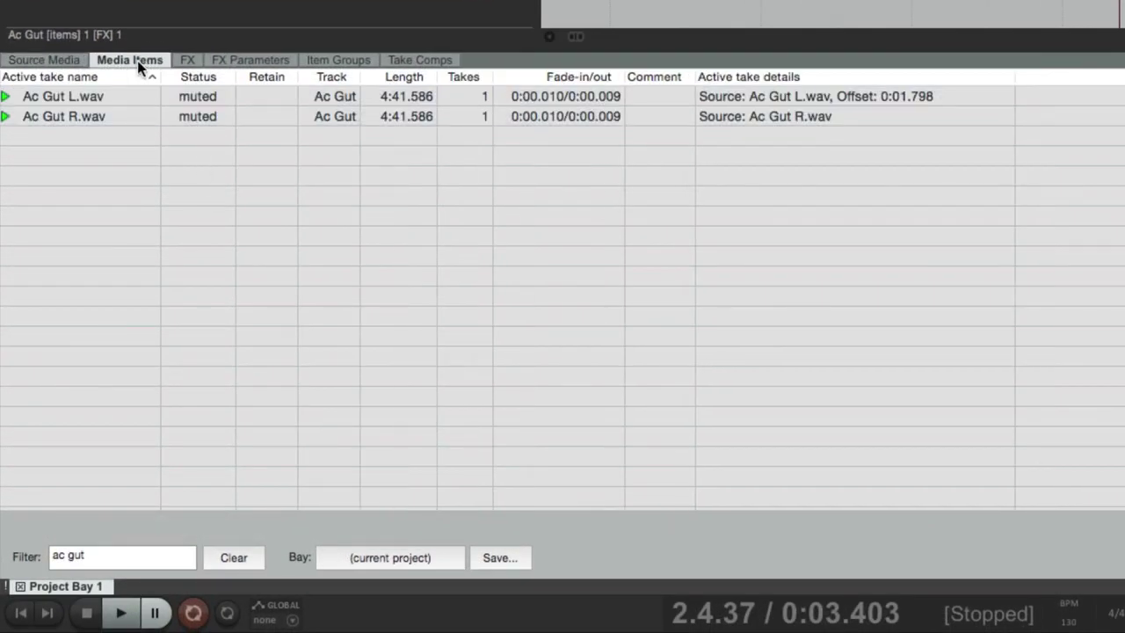
click(155, 558)
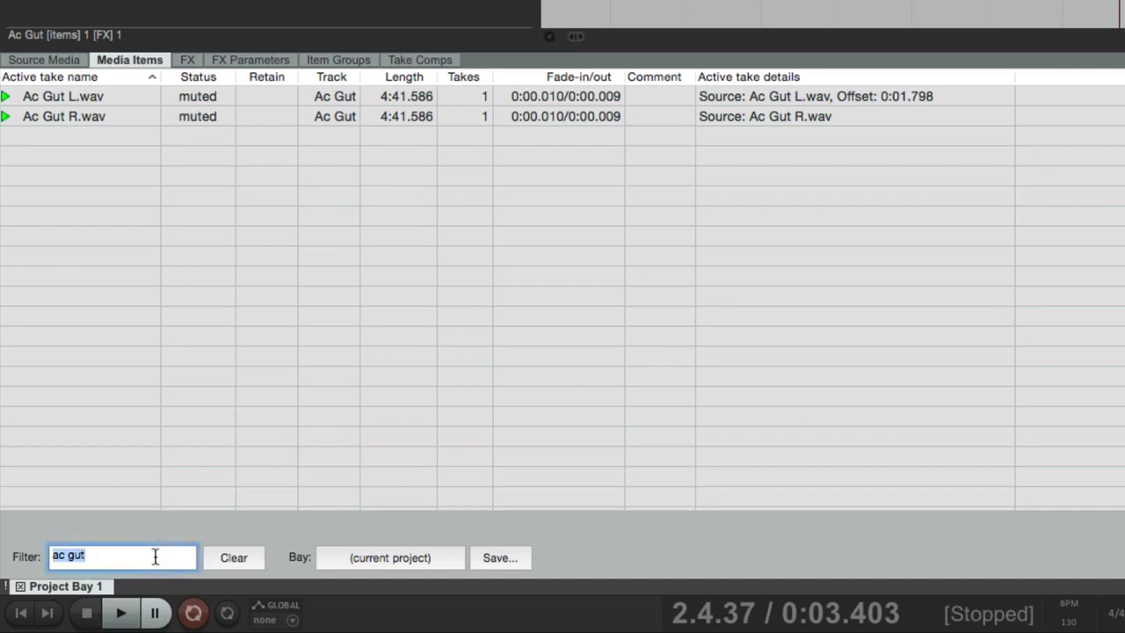
text(kik)
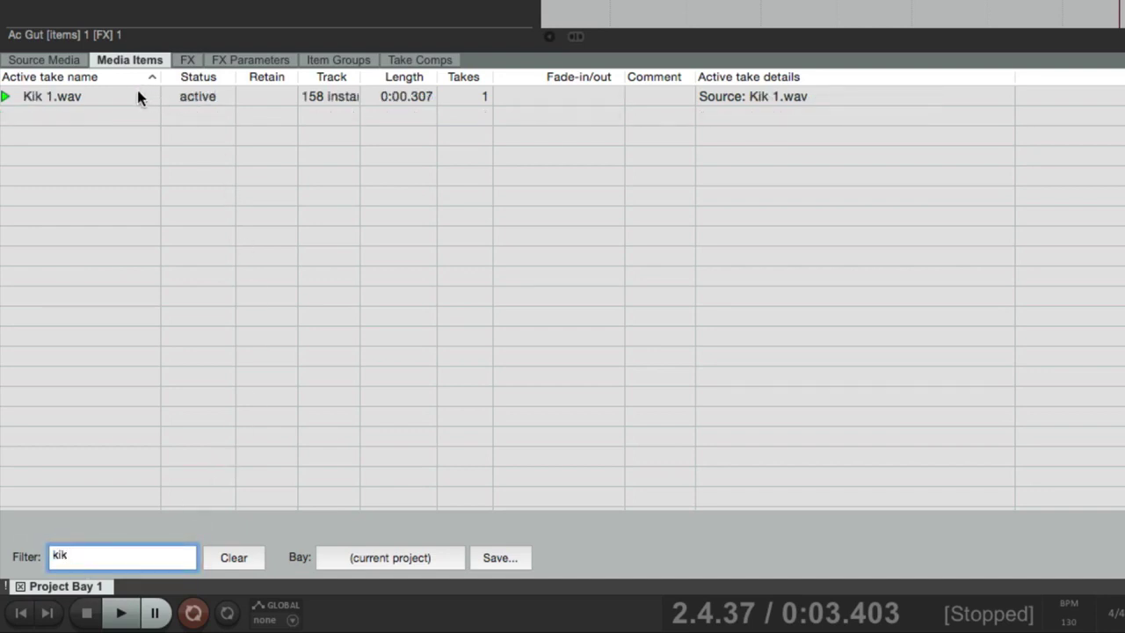
click(74, 56)
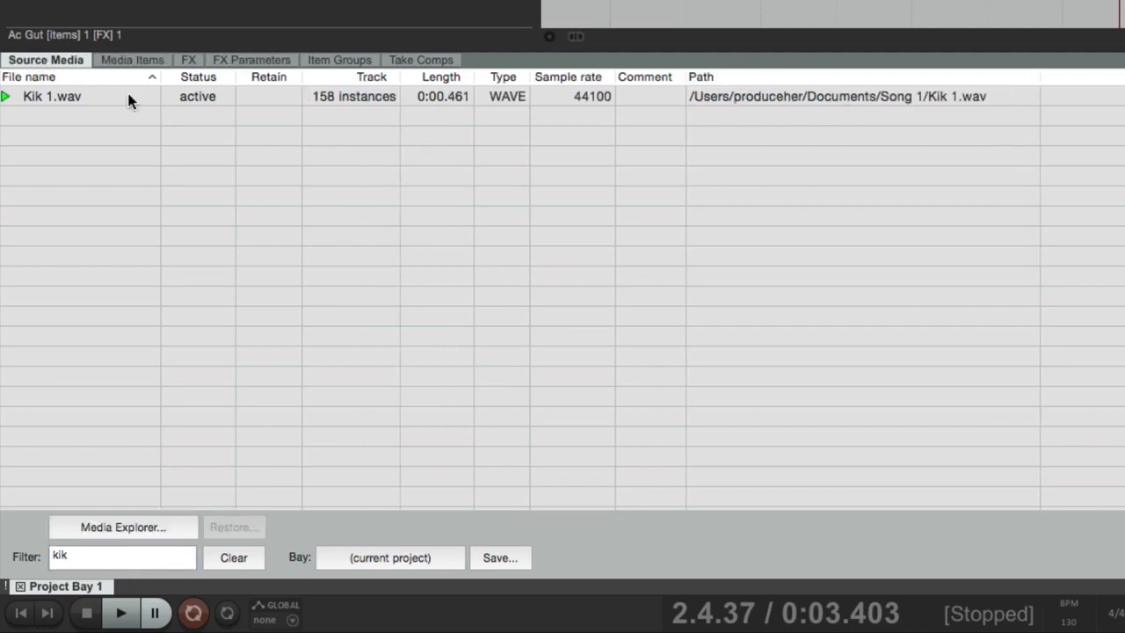
click(234, 557)
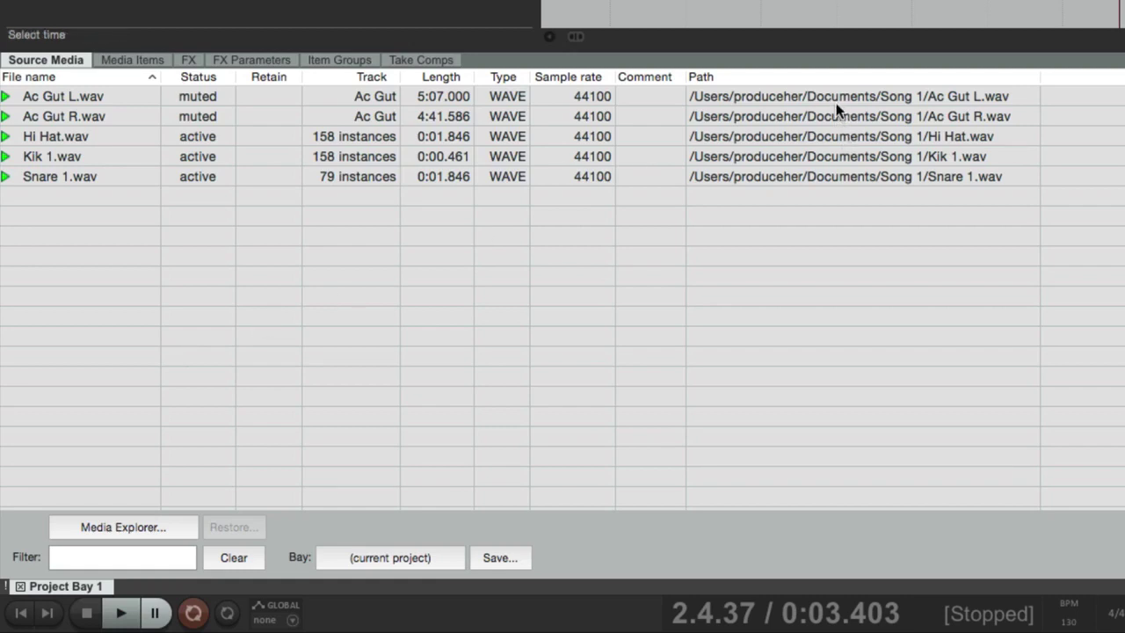
Step: Examine the source files' paths and the move/copy file options for Hi Hat.wav without choosing one
click(899, 104)
click(897, 116)
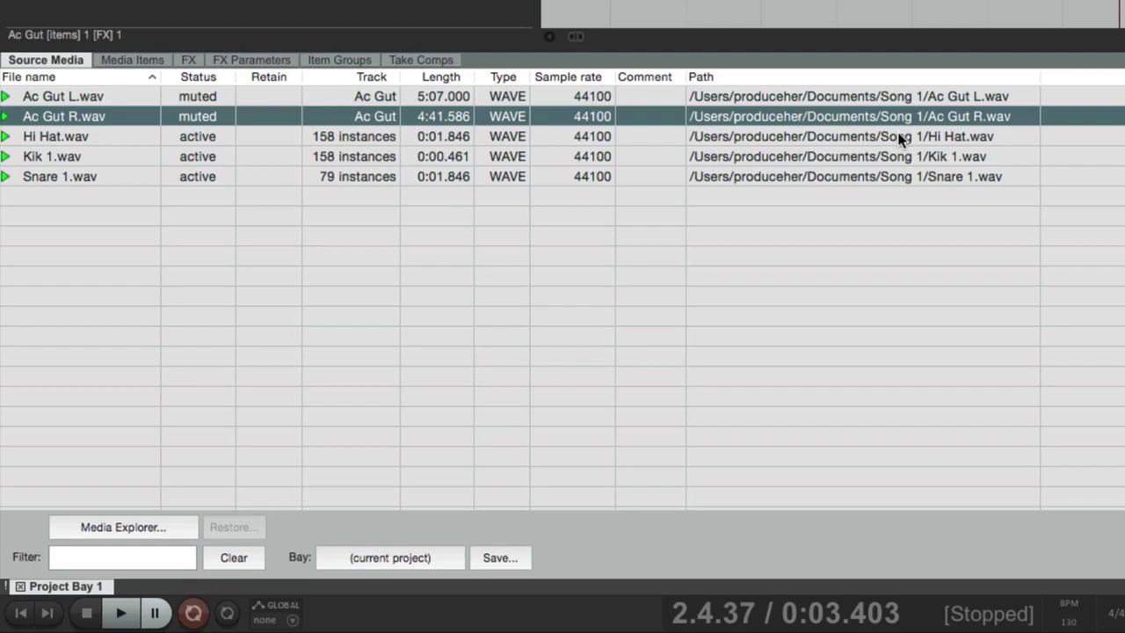
click(902, 138)
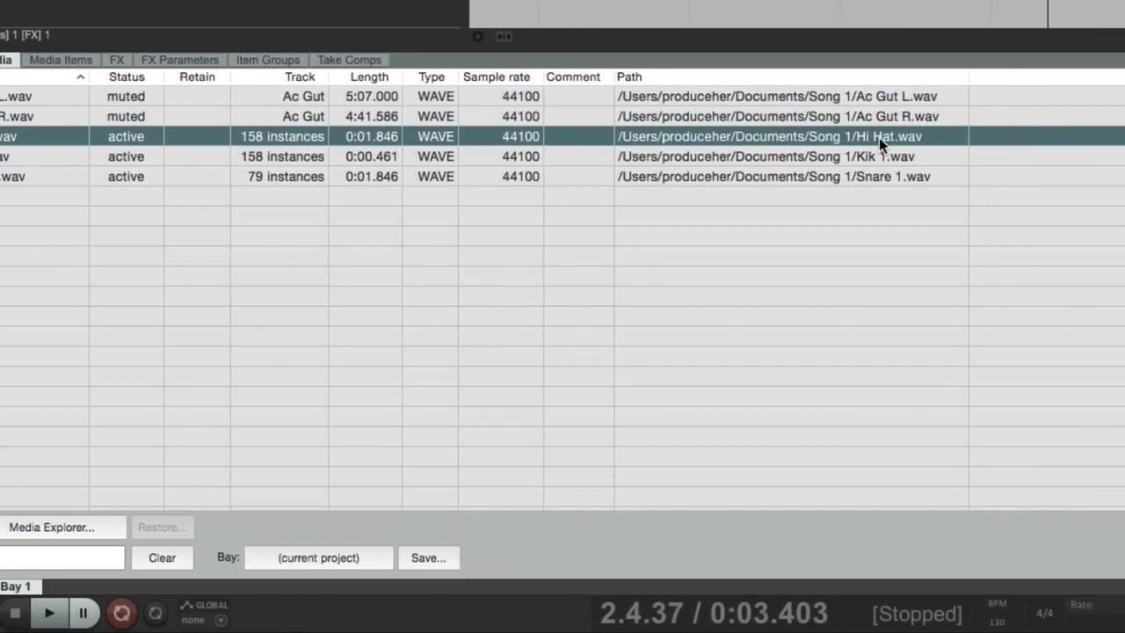
right_click(879, 137)
mouse_move(794, 261)
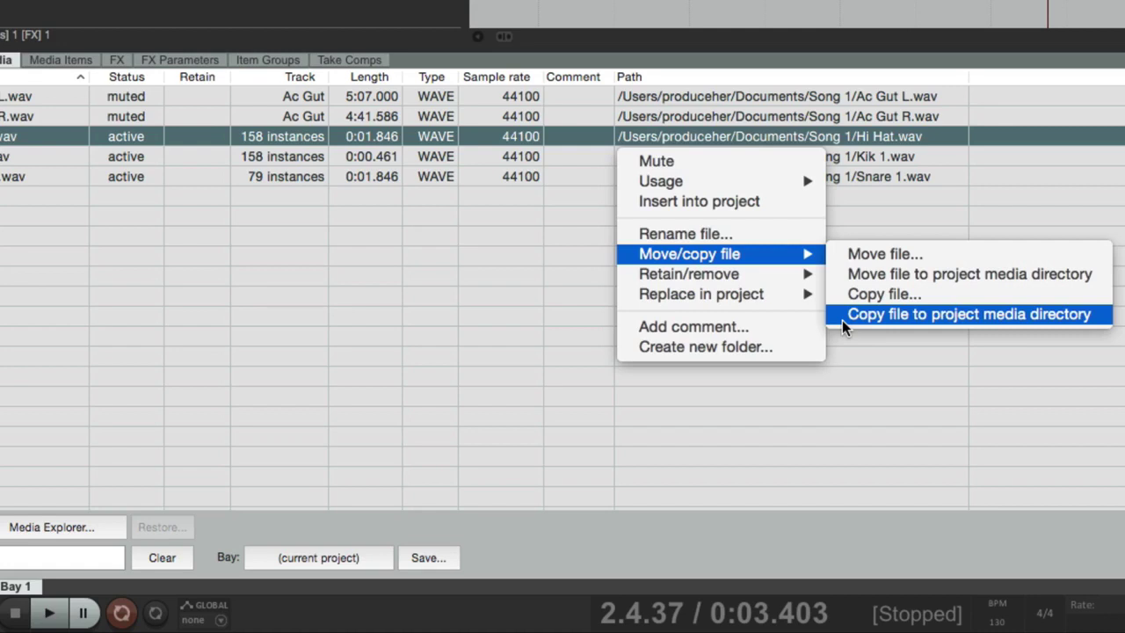
click(857, 369)
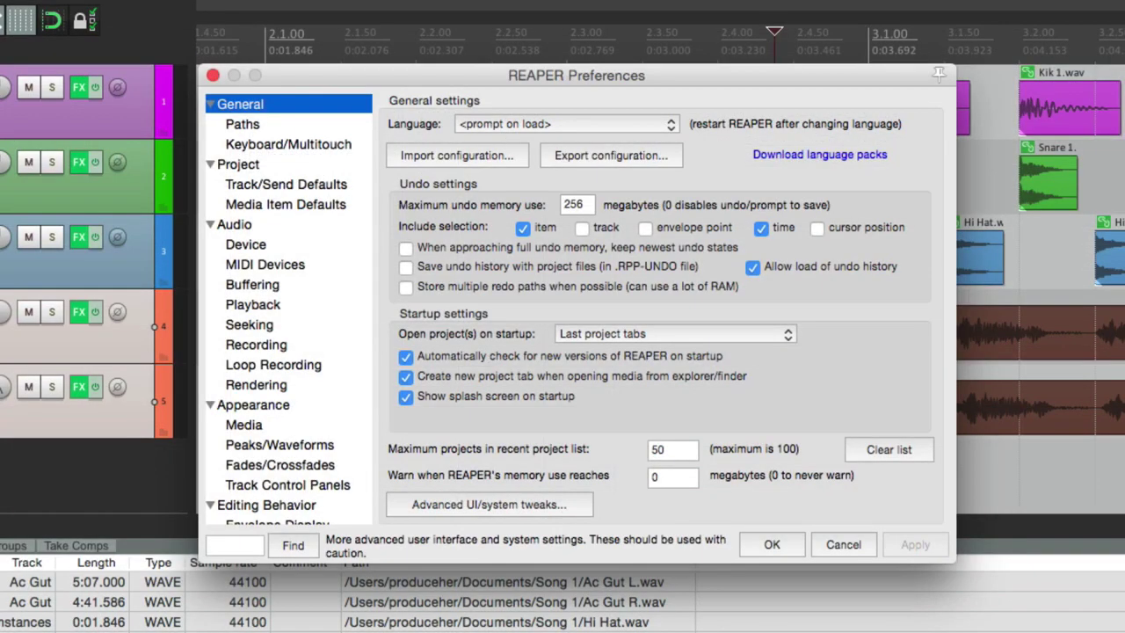
Step: Turn the media preference for copying imported media to the project media directory on and back off, and accept the preferences
scroll(294, 321, down, 5)
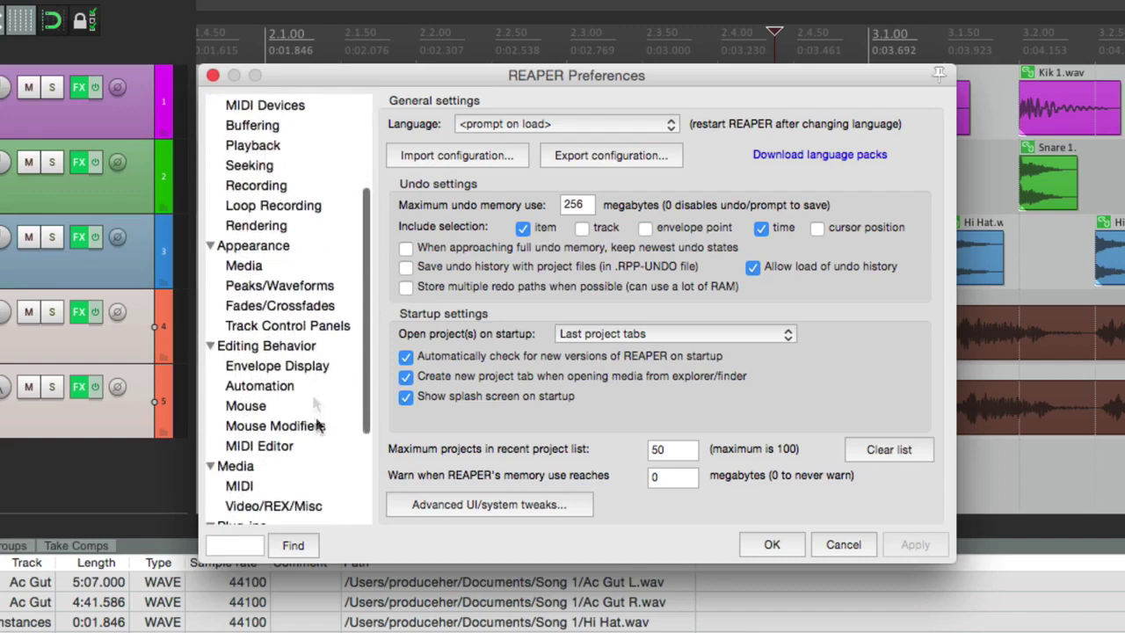
click(318, 466)
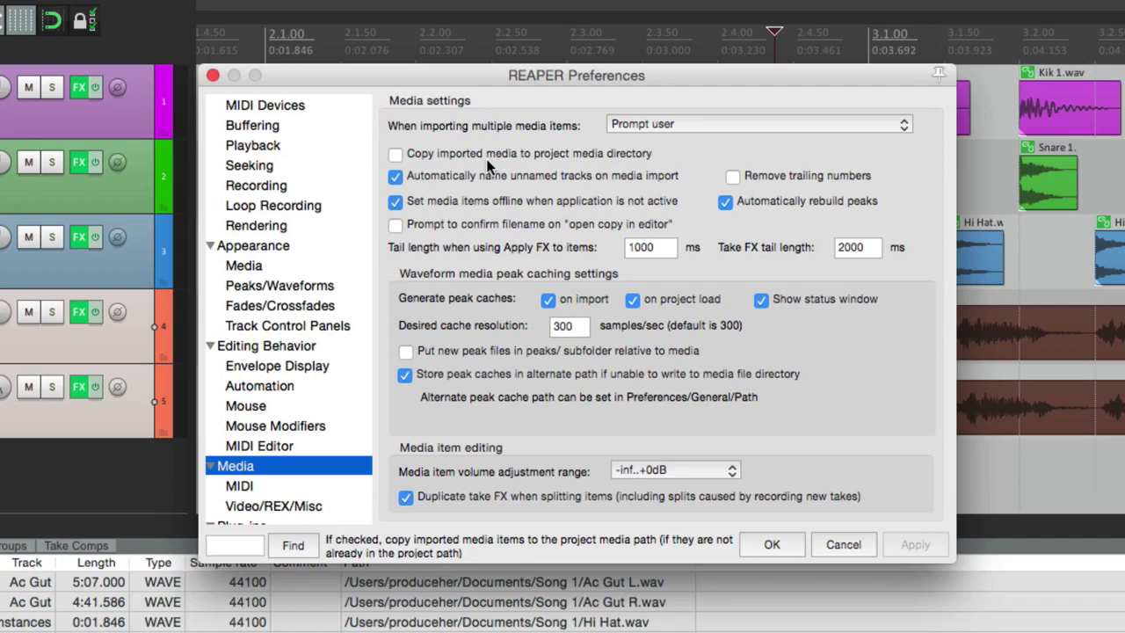
click(396, 155)
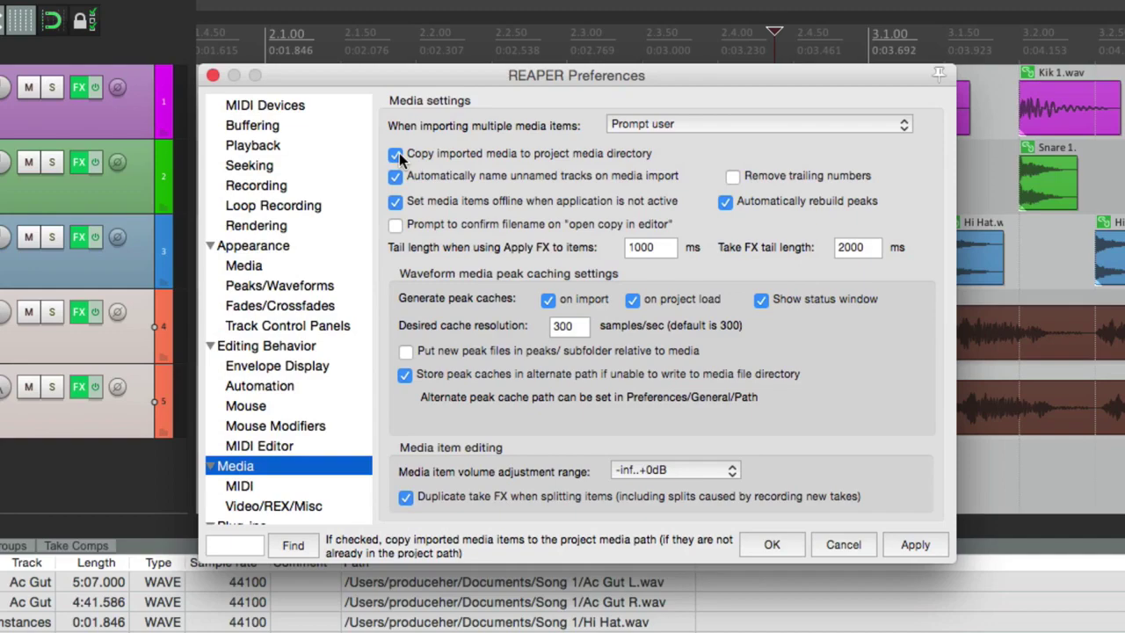
click(396, 155)
click(772, 544)
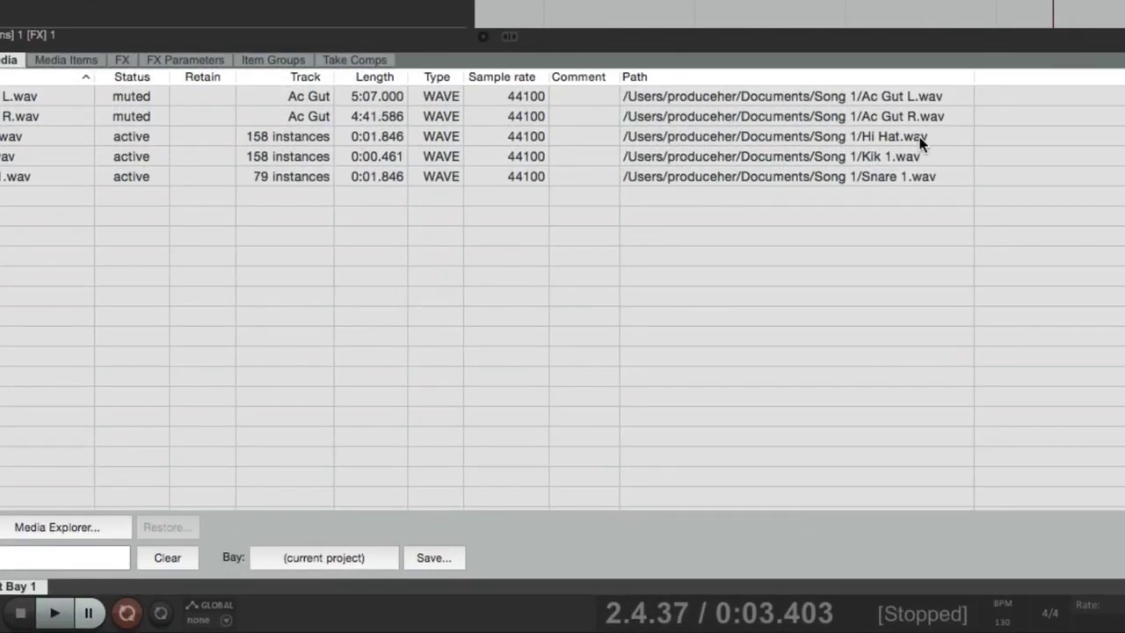
Step: Copy the Hi Hat.wav source file to the project media directory
right_click(881, 140)
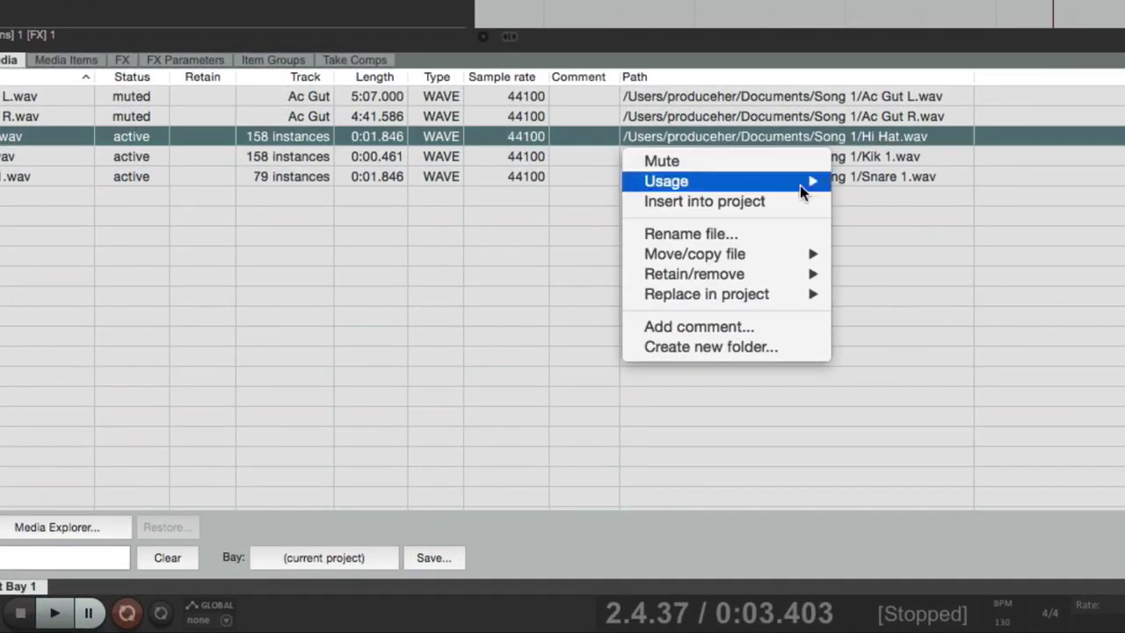
mouse_move(759, 256)
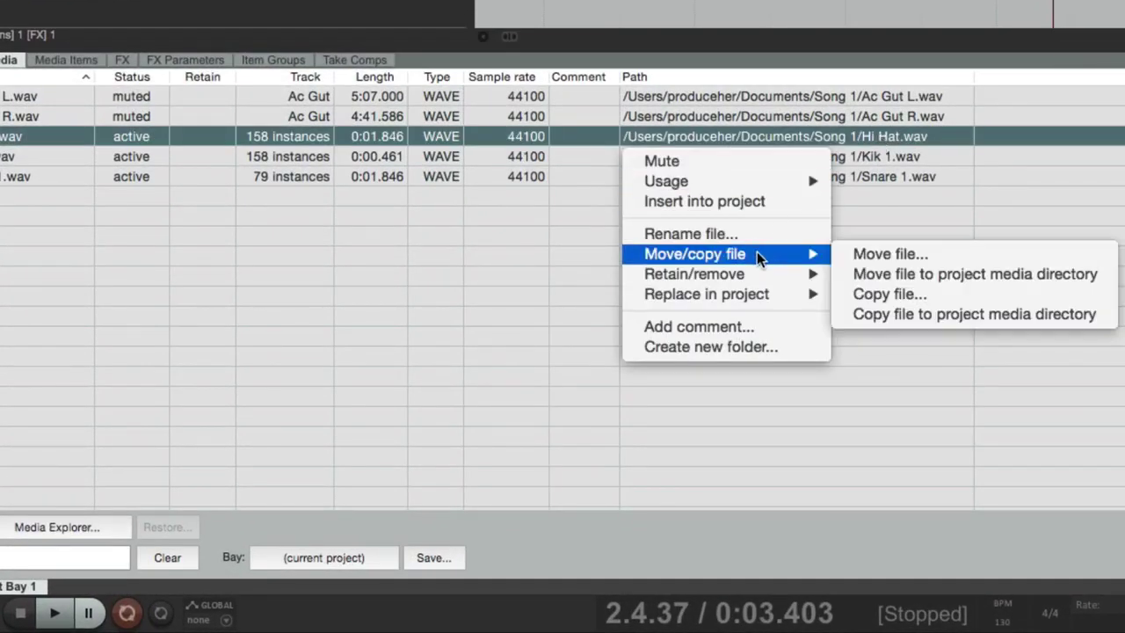
click(863, 317)
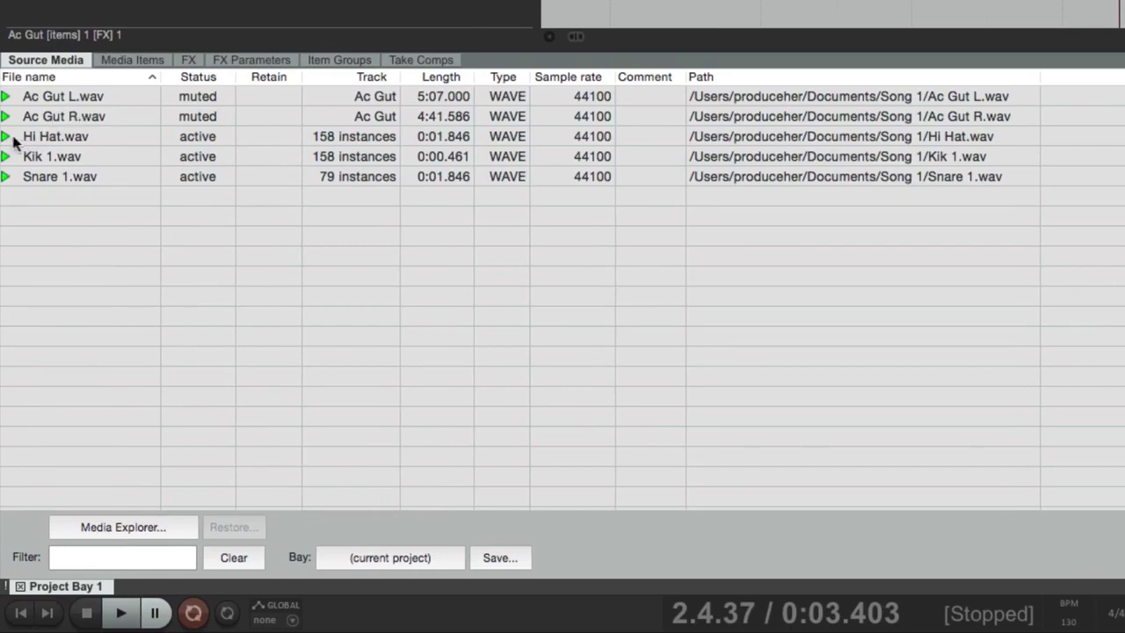
Step: Preview the Hi Hat.wav, Kik 1.wav and Snare 1.wav source files one after another
click(8, 138)
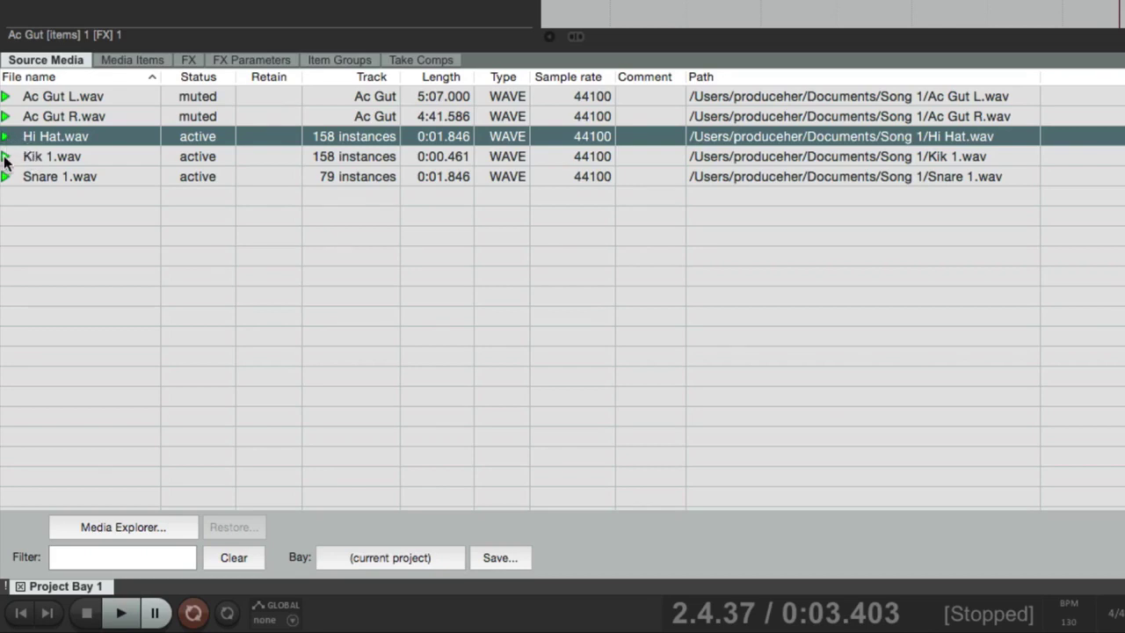
click(5, 158)
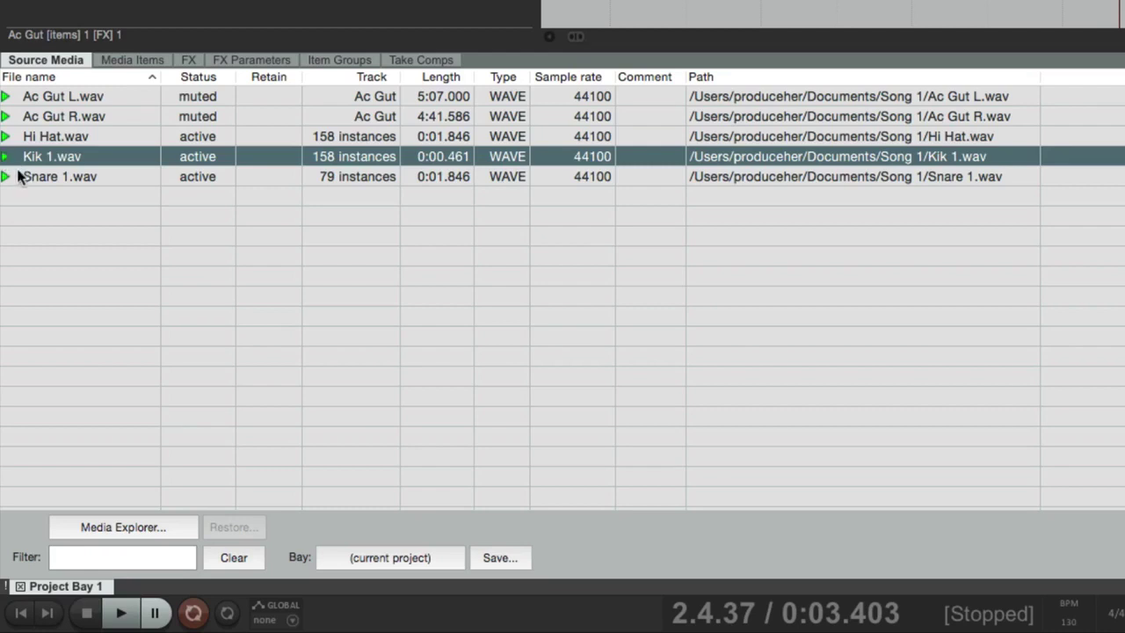
click(5, 178)
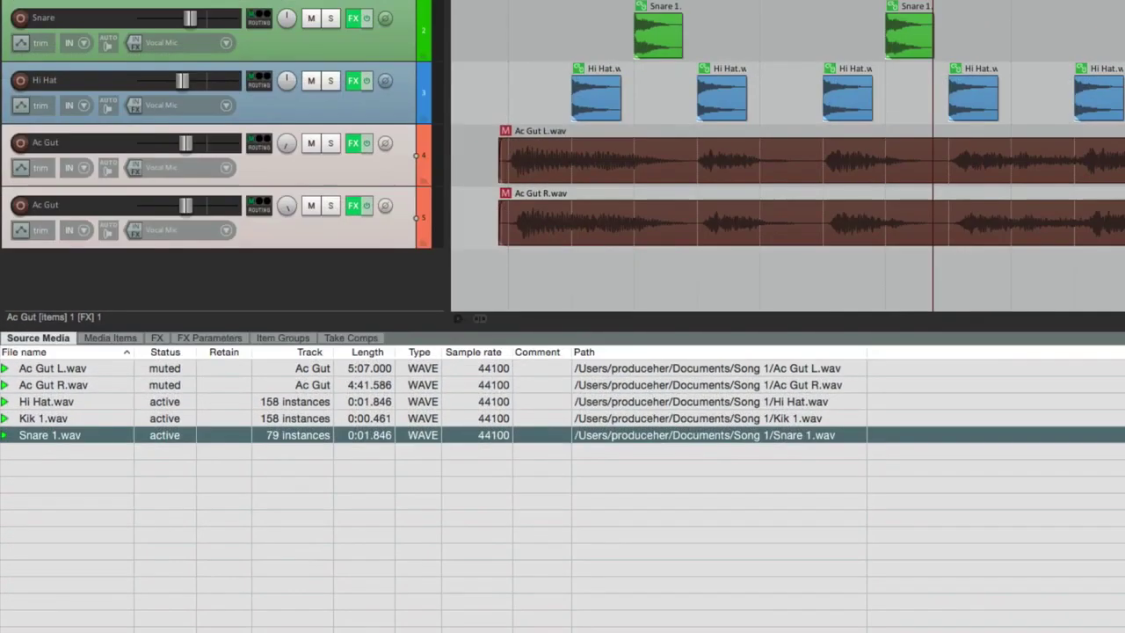
Step: Look through the usage list of Hi Hat.wav and select its instance at 0:03.000 on the Hi Hat track
click(111, 404)
right_click(104, 403)
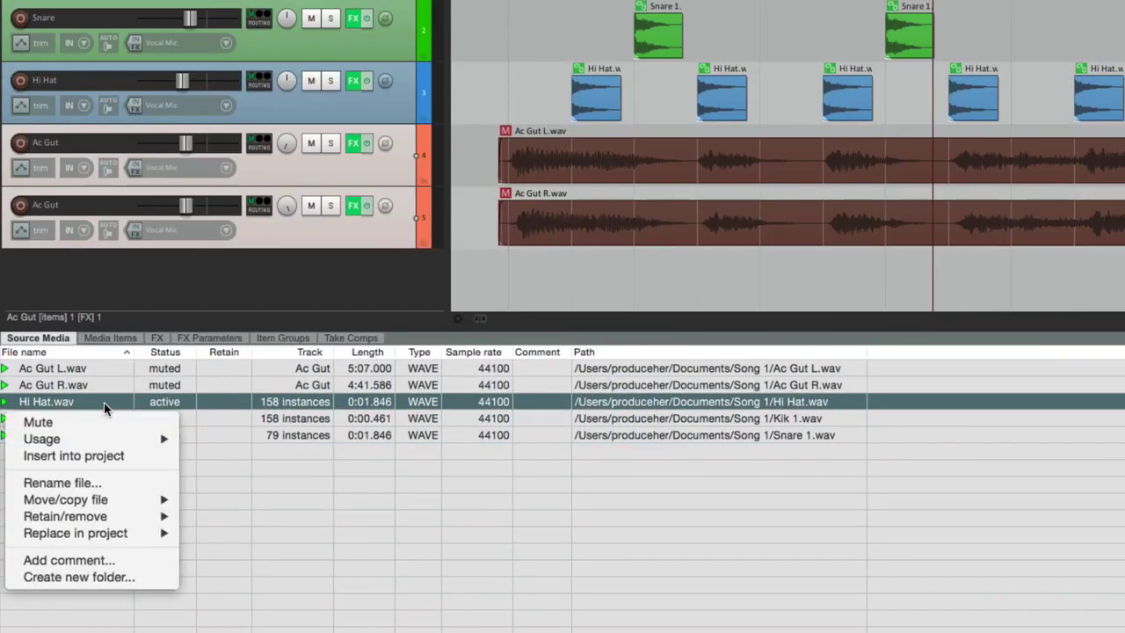
mouse_move(100, 431)
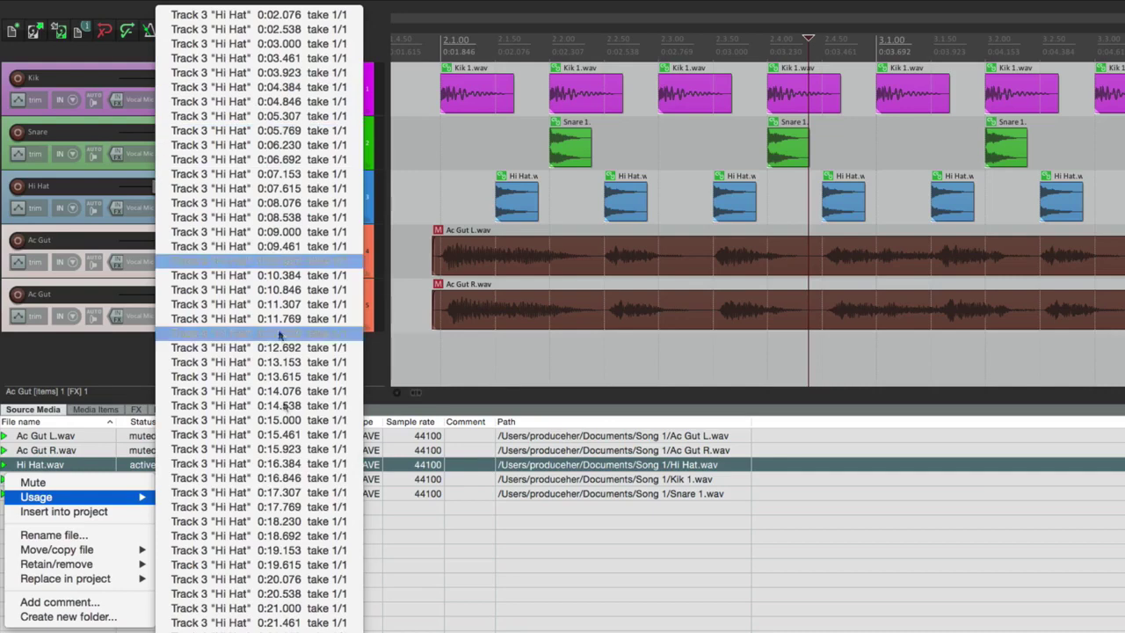
click(247, 87)
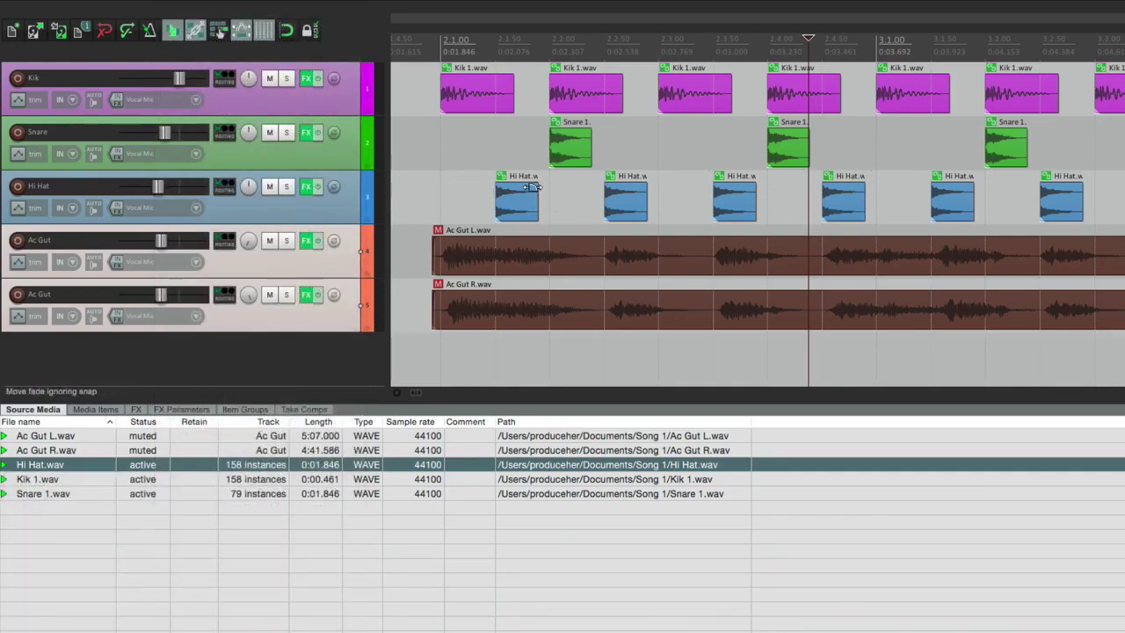
right_click(88, 465)
mouse_move(85, 501)
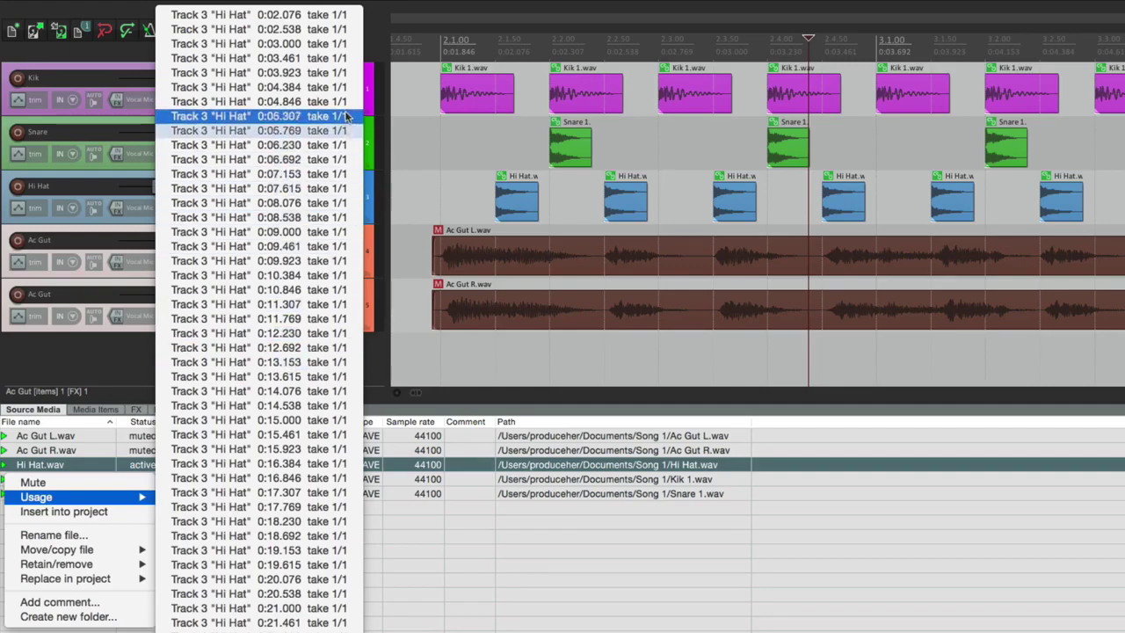
click(334, 44)
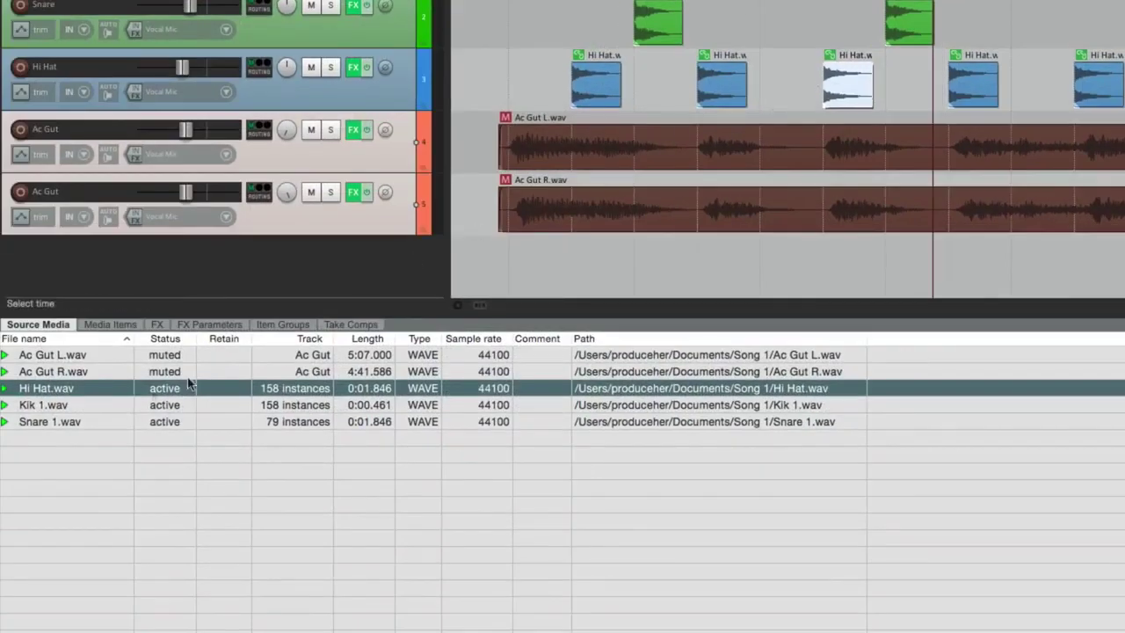
Step: Select the Snare 1.wav instance at 0:02.307 on the Snare track from the file's usage list
click(102, 422)
right_click(102, 420)
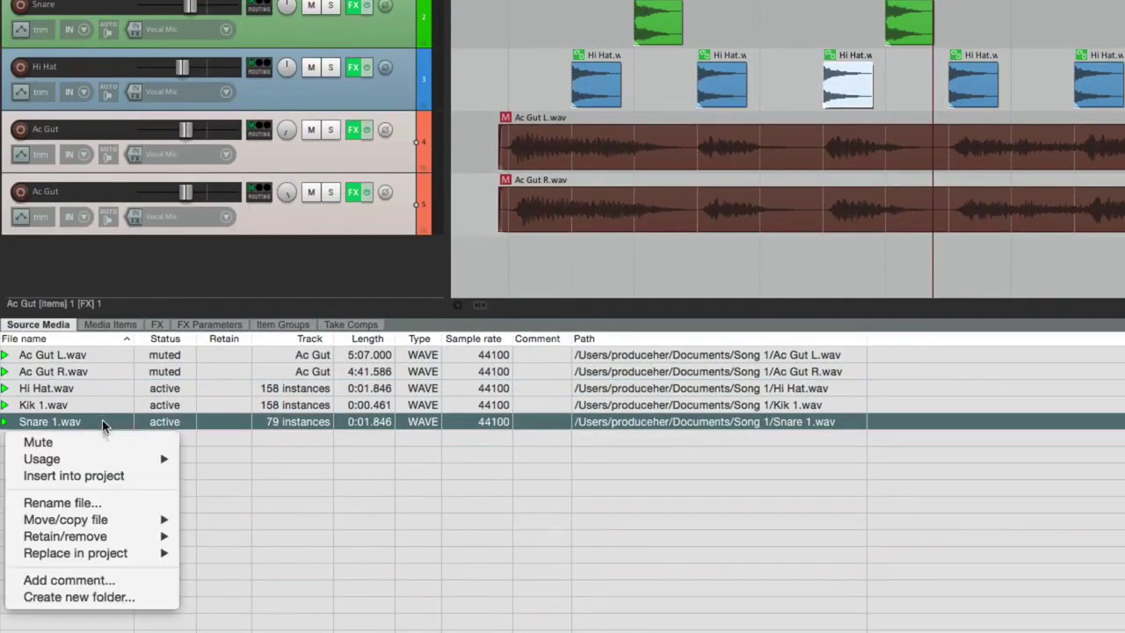
mouse_move(102, 459)
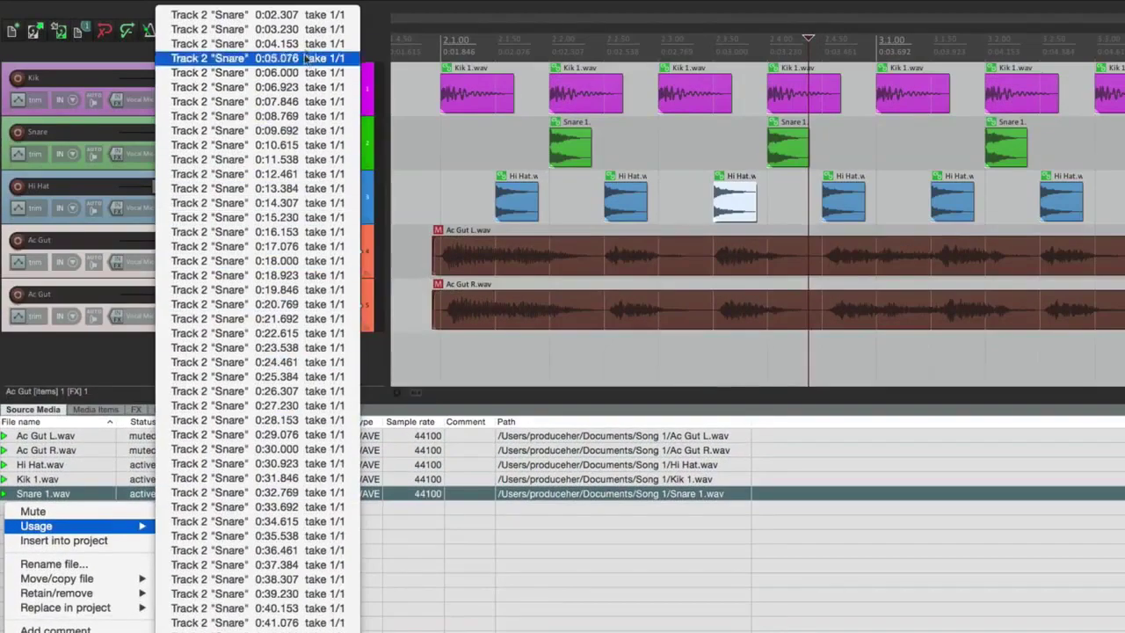
click(305, 21)
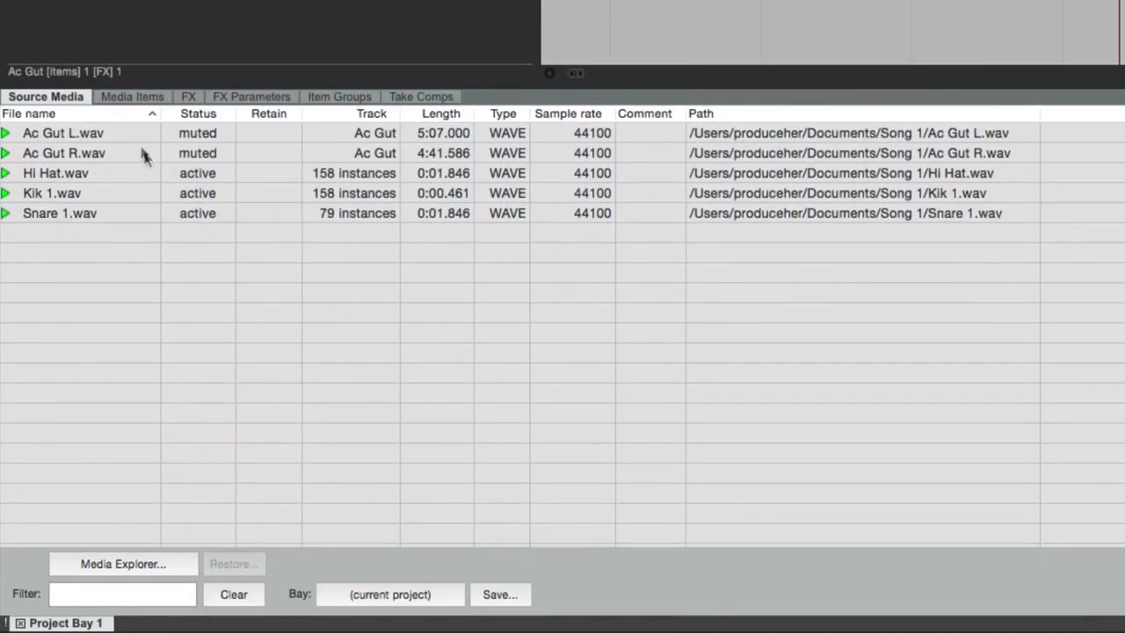
Step: Compare the options for Ac Gut L.wav as source media and as a media item, without choosing any
right_click(133, 136)
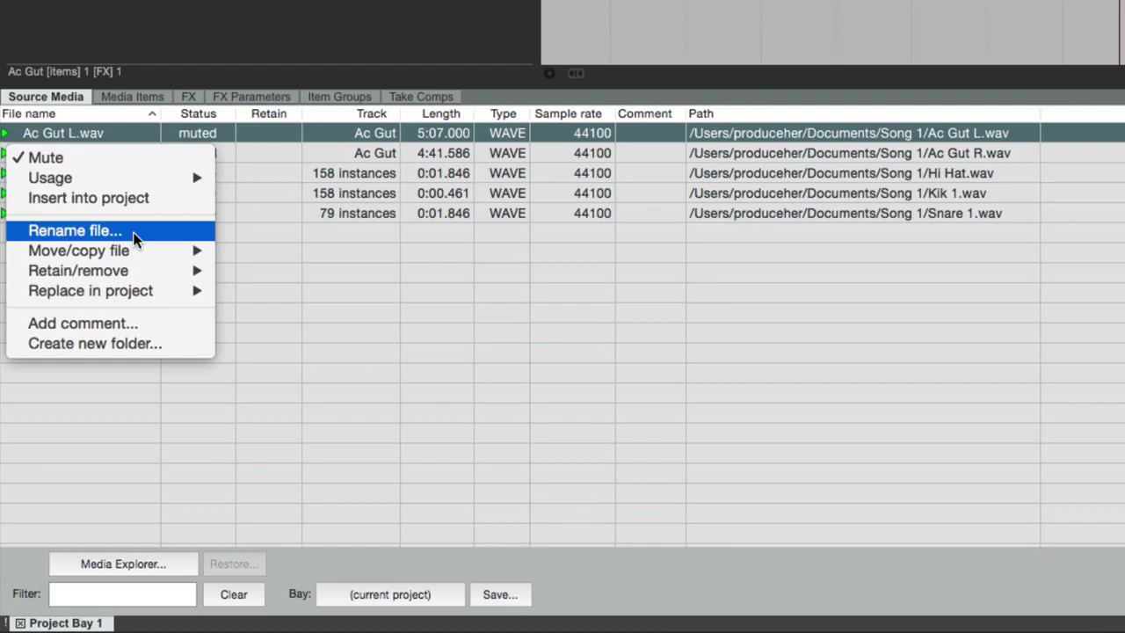
click(243, 231)
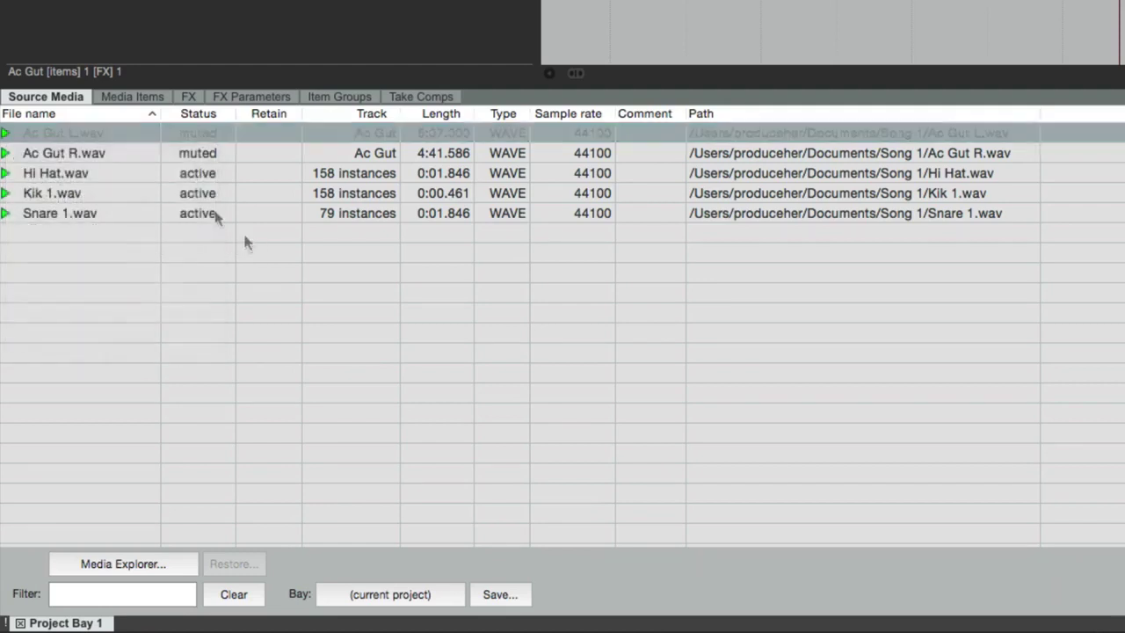
click(142, 95)
right_click(102, 135)
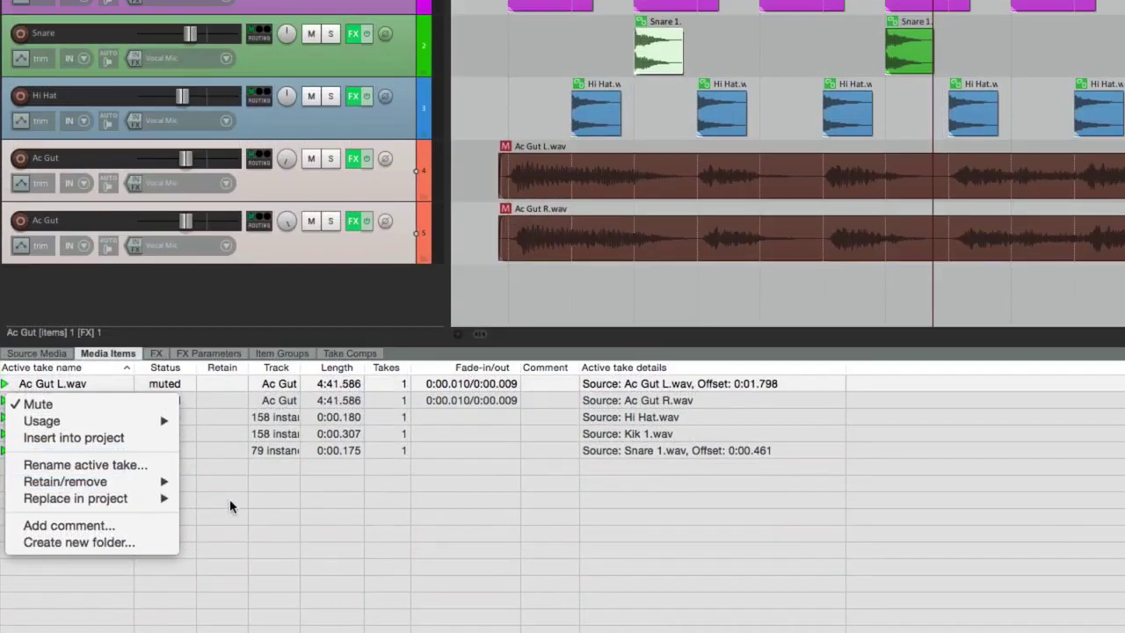
click(273, 268)
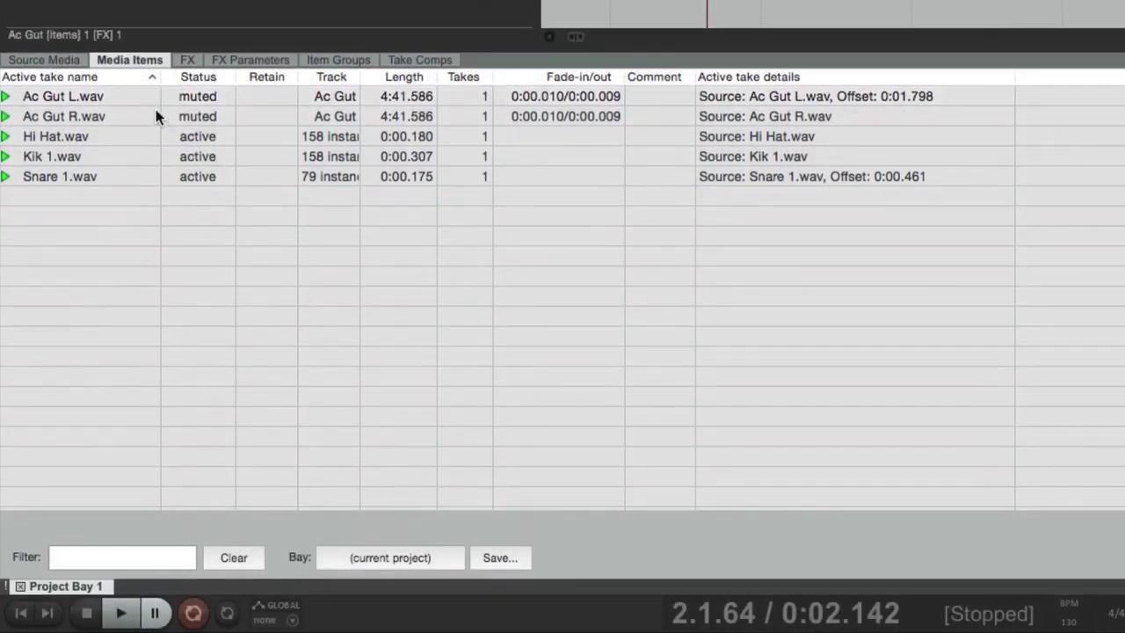
Step: Examine the retain/remove options for the Ac Gut L.wav media item without choosing one
right_click(132, 96)
mouse_move(41, 220)
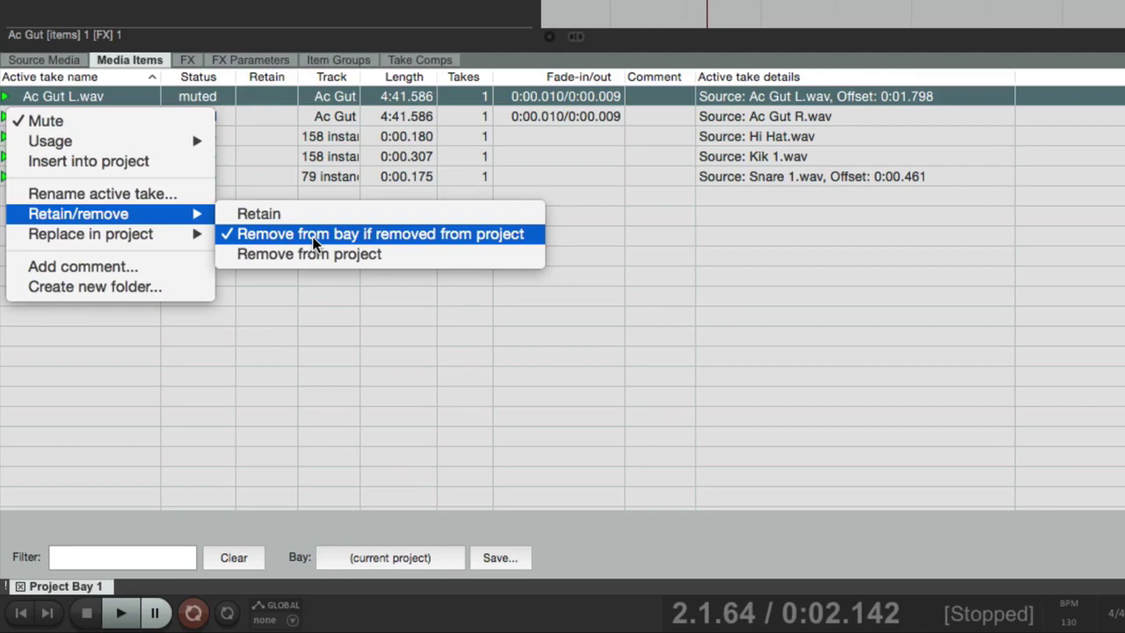
click(384, 346)
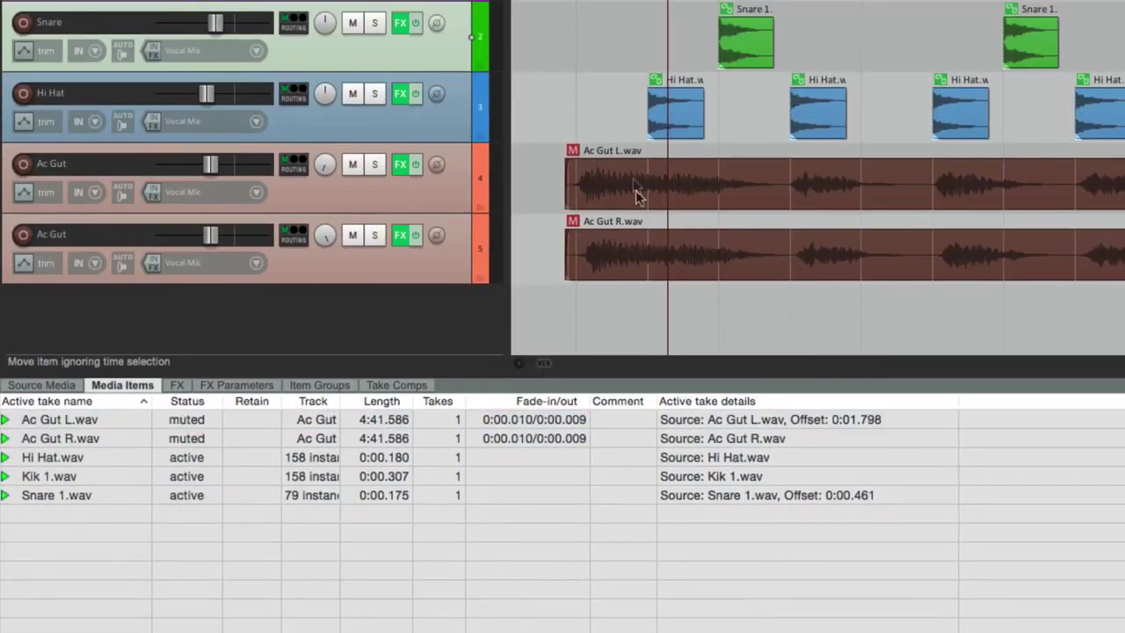
Step: Delete all items on the Hi Hat track, check the source media list, and undo the deletion
click(613, 316)
double_click(433, 120)
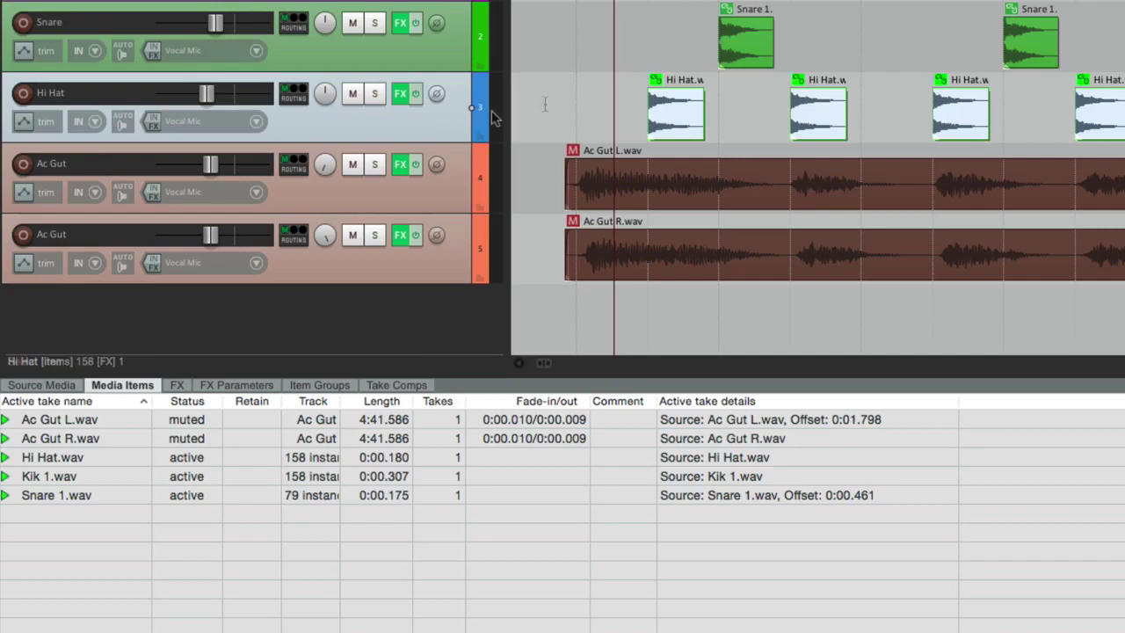
key(Delete)
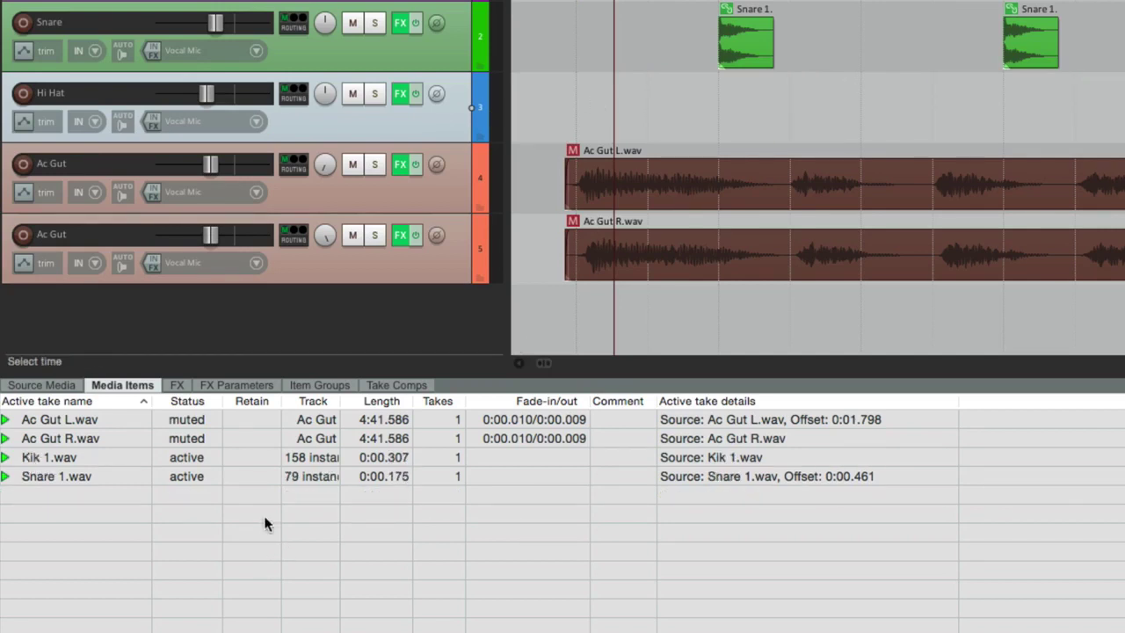
click(52, 385)
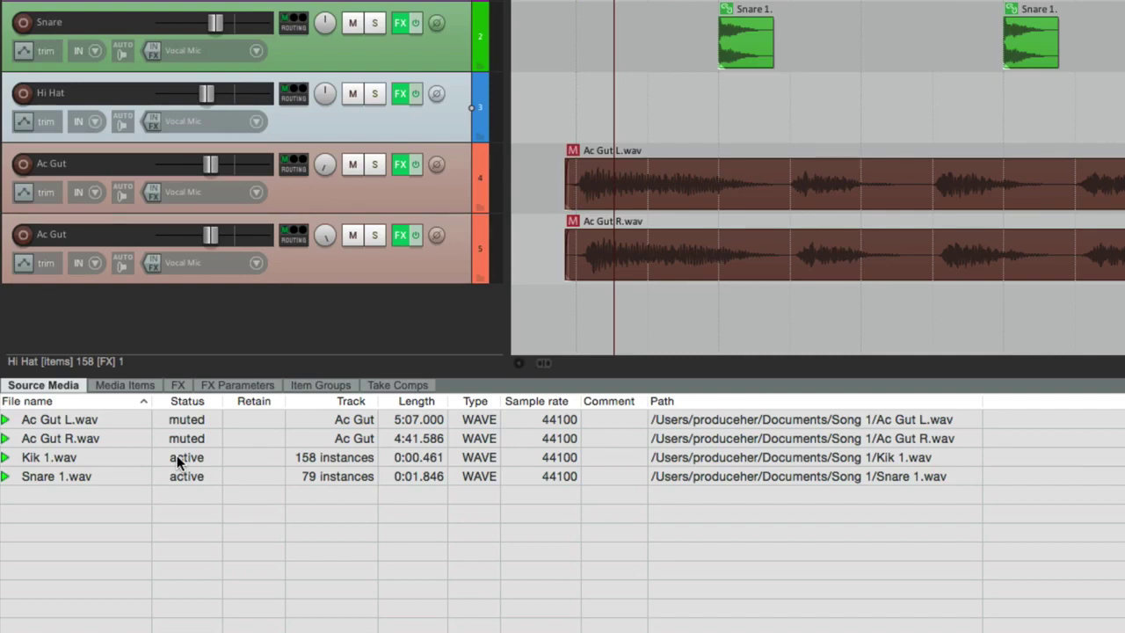
key(super+z)
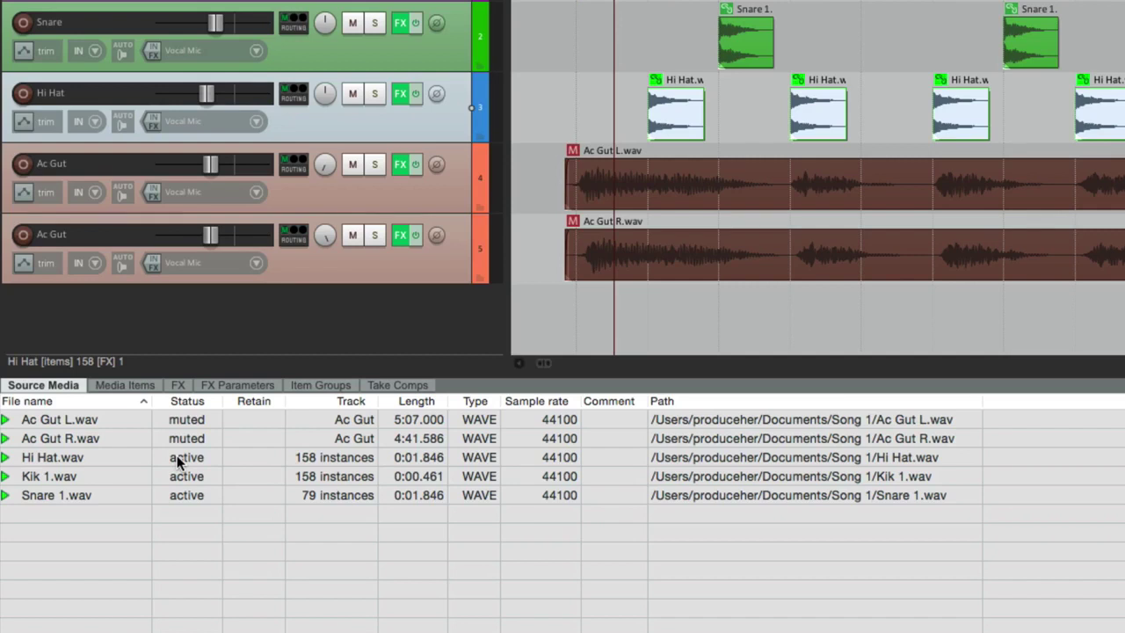
Step: Set the Hi Hat.wav source file to Retain in the bay
click(261, 458)
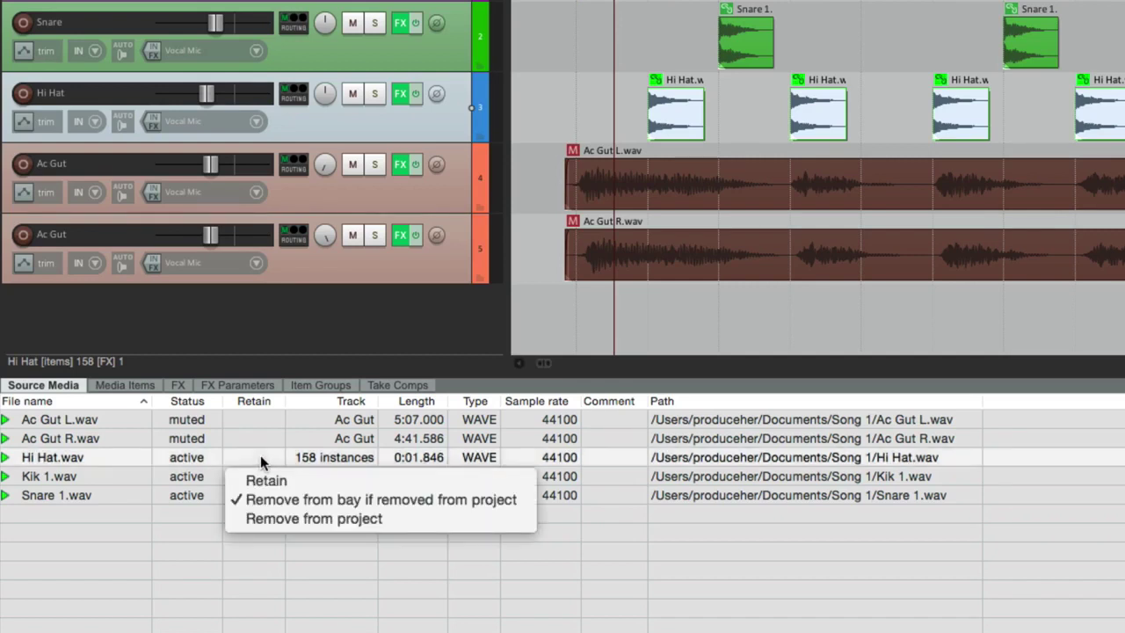
click(322, 480)
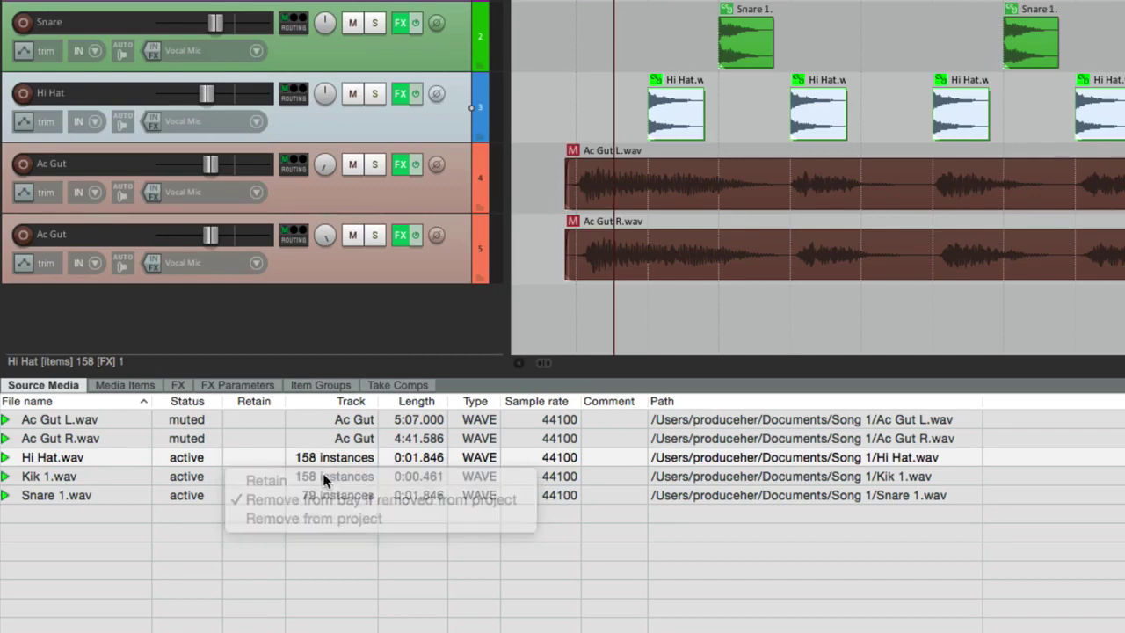
Step: Delete the Hi Hat track's items with Hi Hat.wav retained, check its status in the bay, and undo the deletion
click(567, 143)
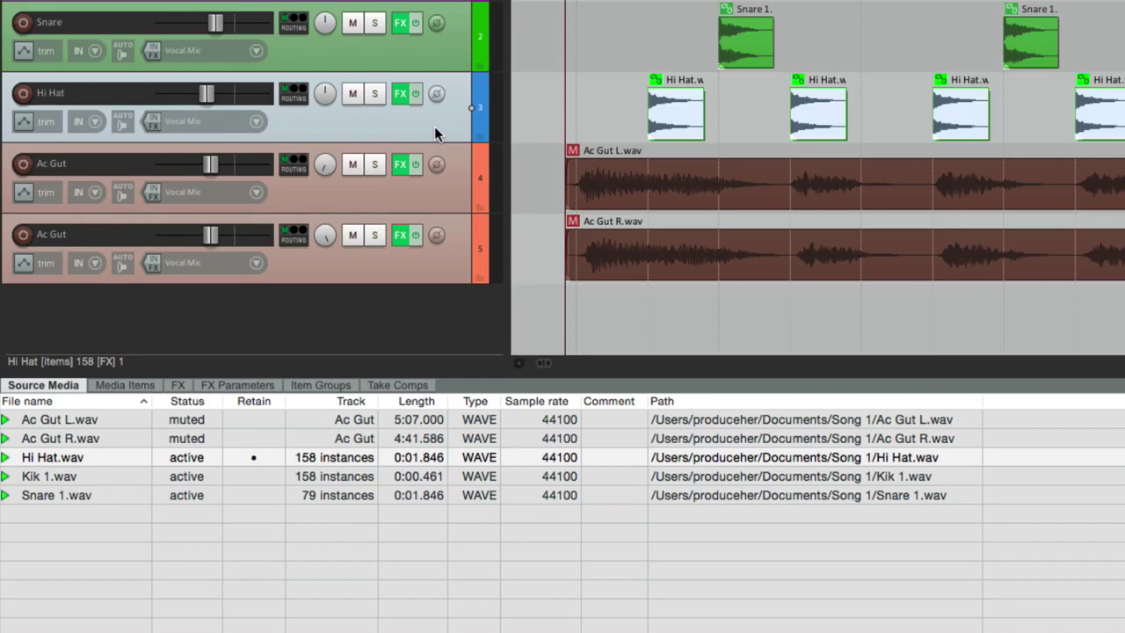
key(Delete)
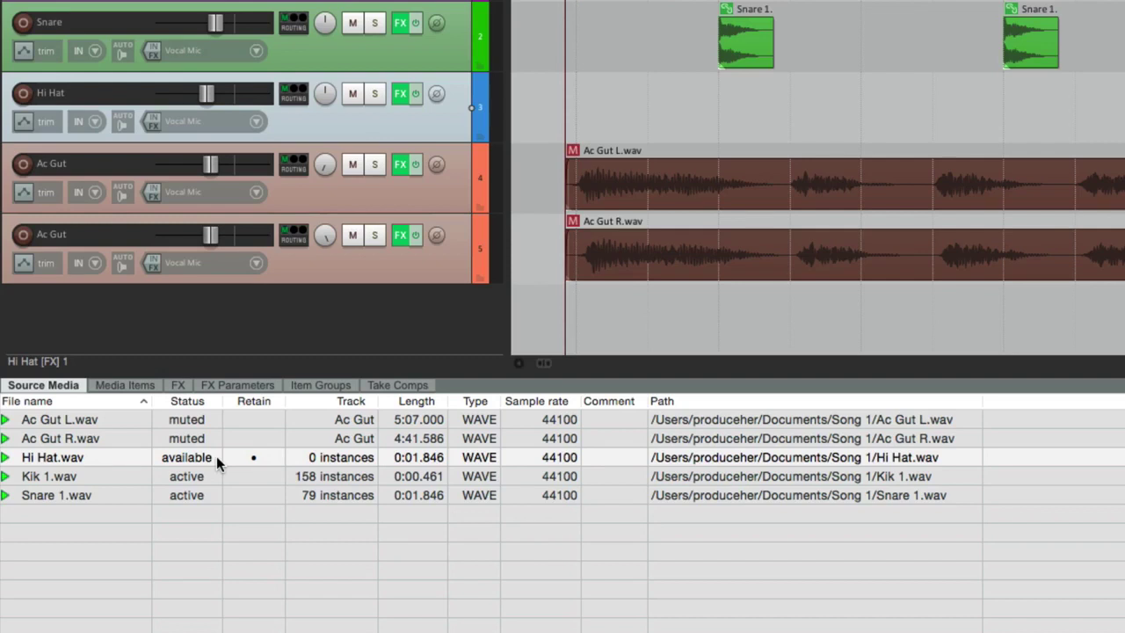
key(super+z)
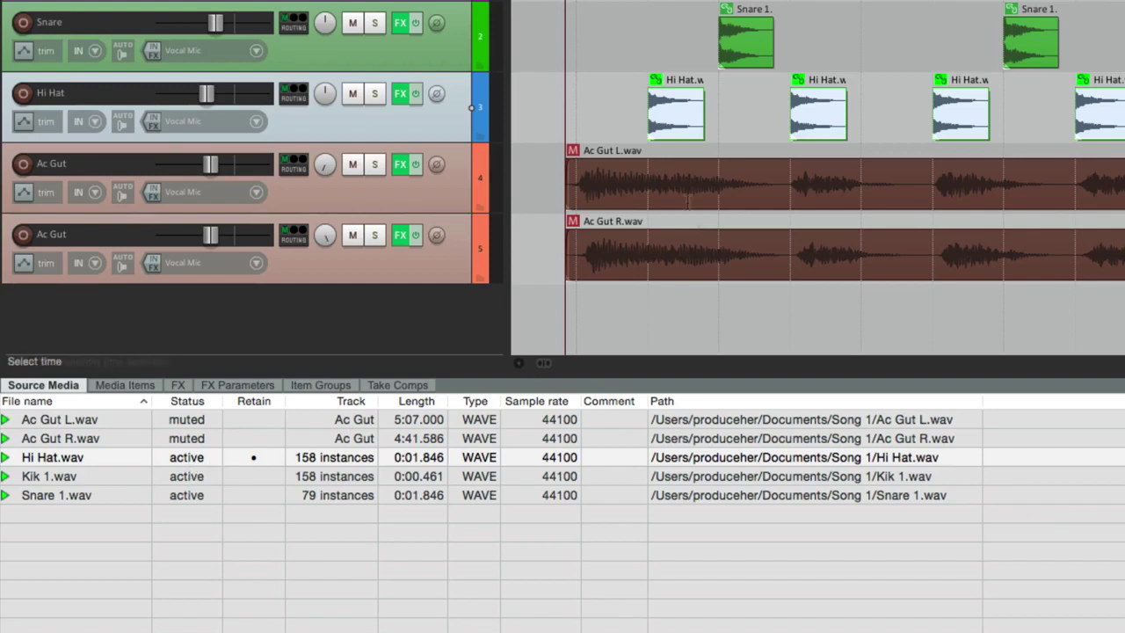
Step: Unmute the Ac Gut L.wav and Ac Gut R.wav items on their tracks
click(571, 147)
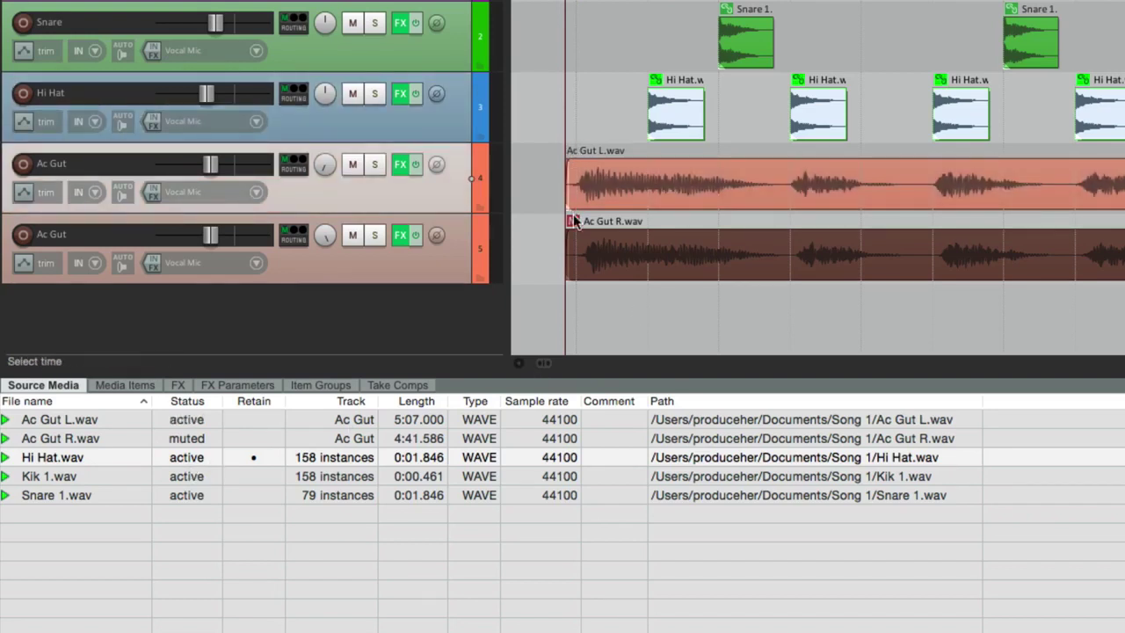
shift+click(573, 221)
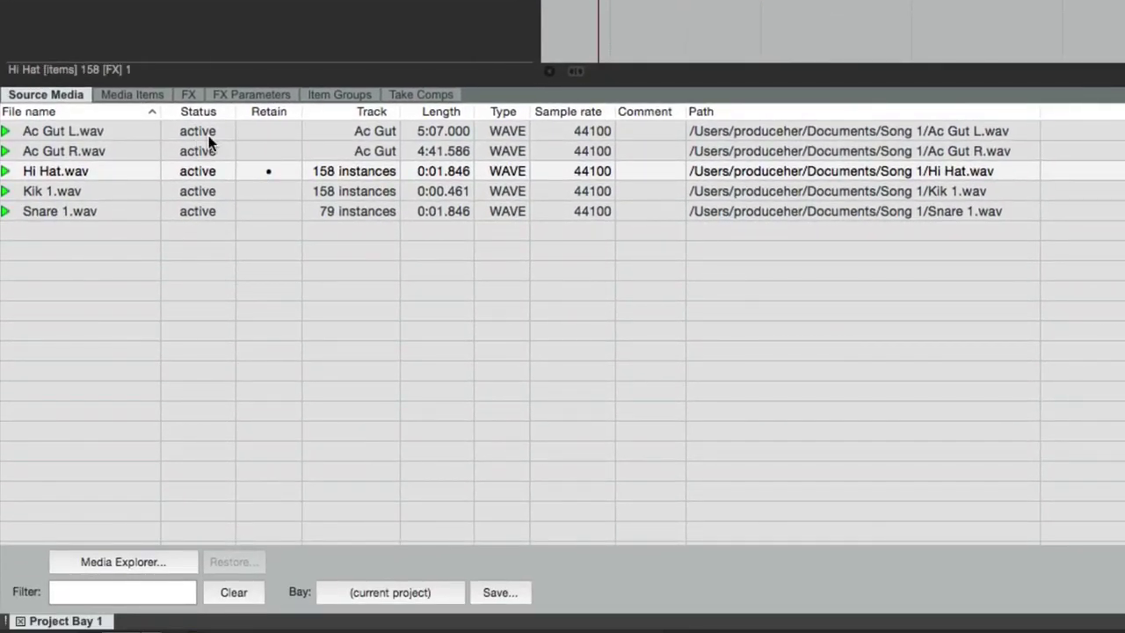
Step: Turn off Retain for the Hi Hat.wav source file in the bay
click(264, 174)
click(266, 176)
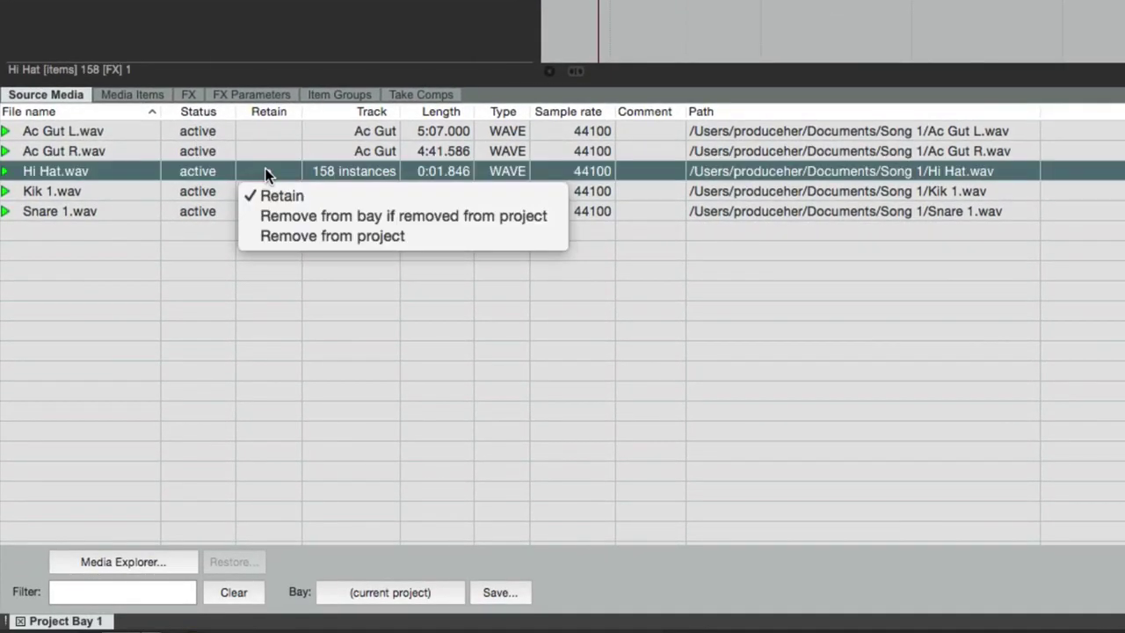
click(239, 212)
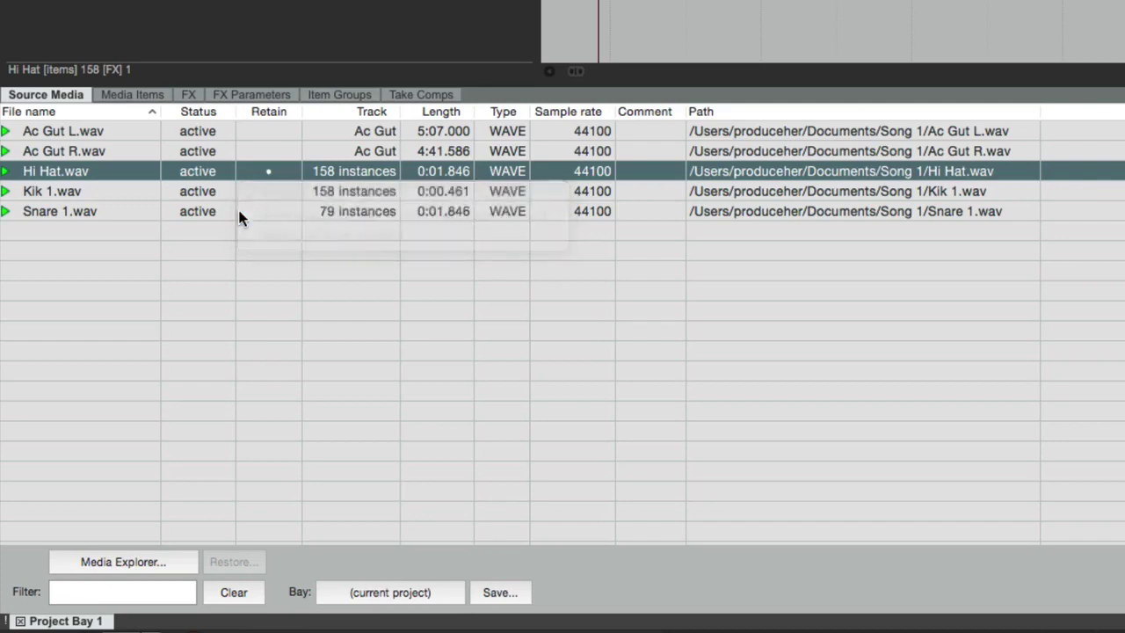
Step: Examine the Replace in project choices for Hi Hat.wav without replacing anything
right_click(146, 176)
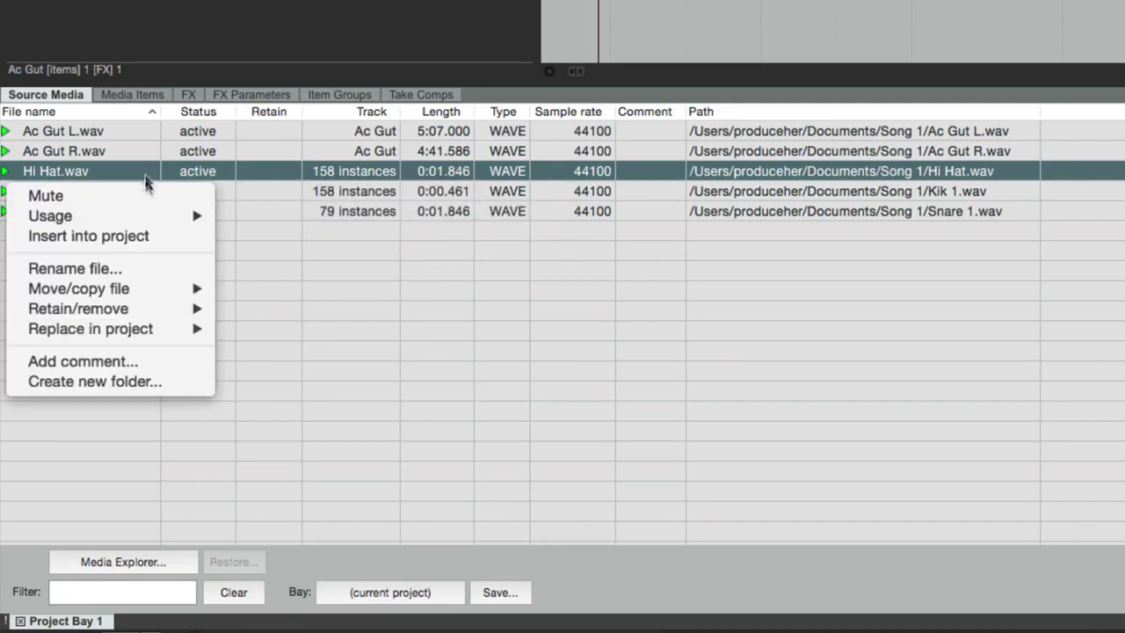
mouse_move(79, 334)
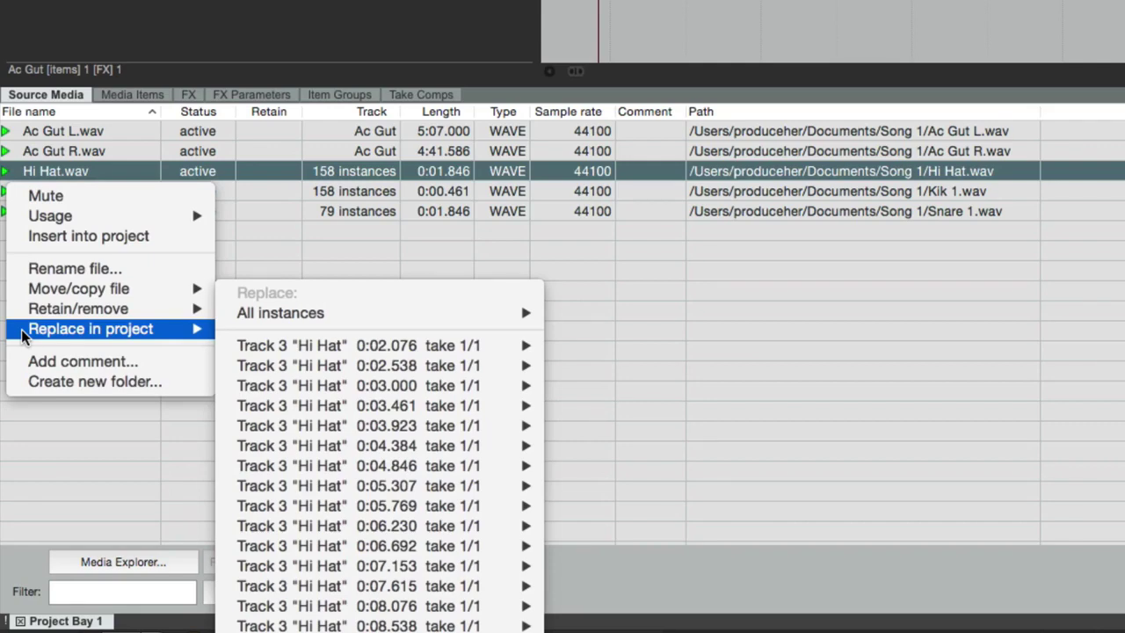
click(140, 442)
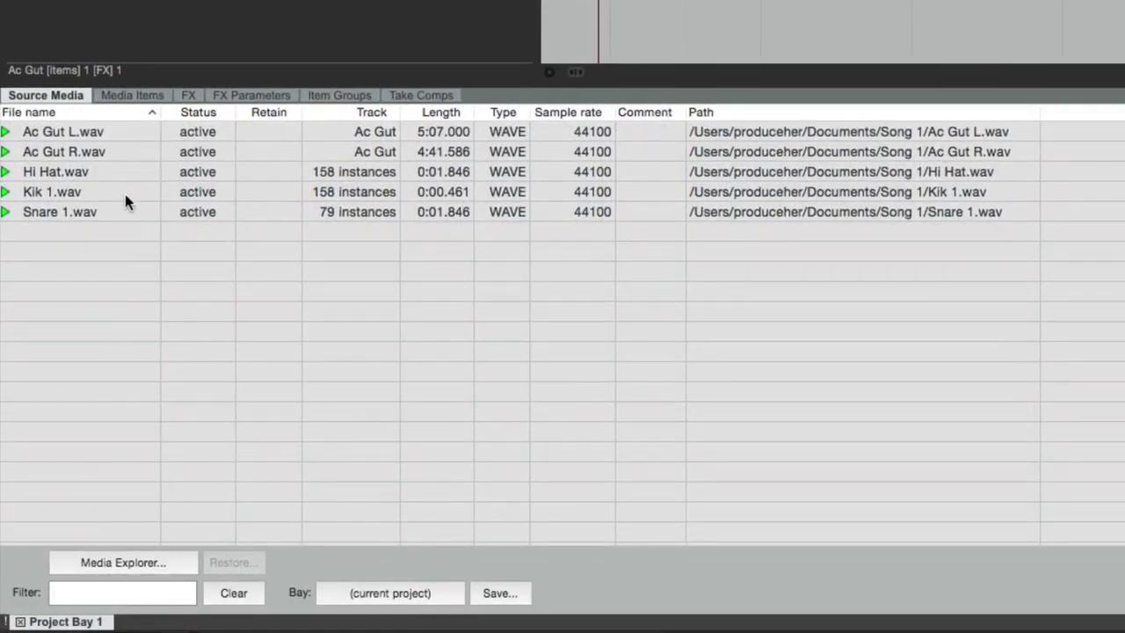
Step: Replace all instances of Kik 1.wav in the project with 909 Kik 1.wav from the Drum Sounds > 909 Library folder
click(101, 553)
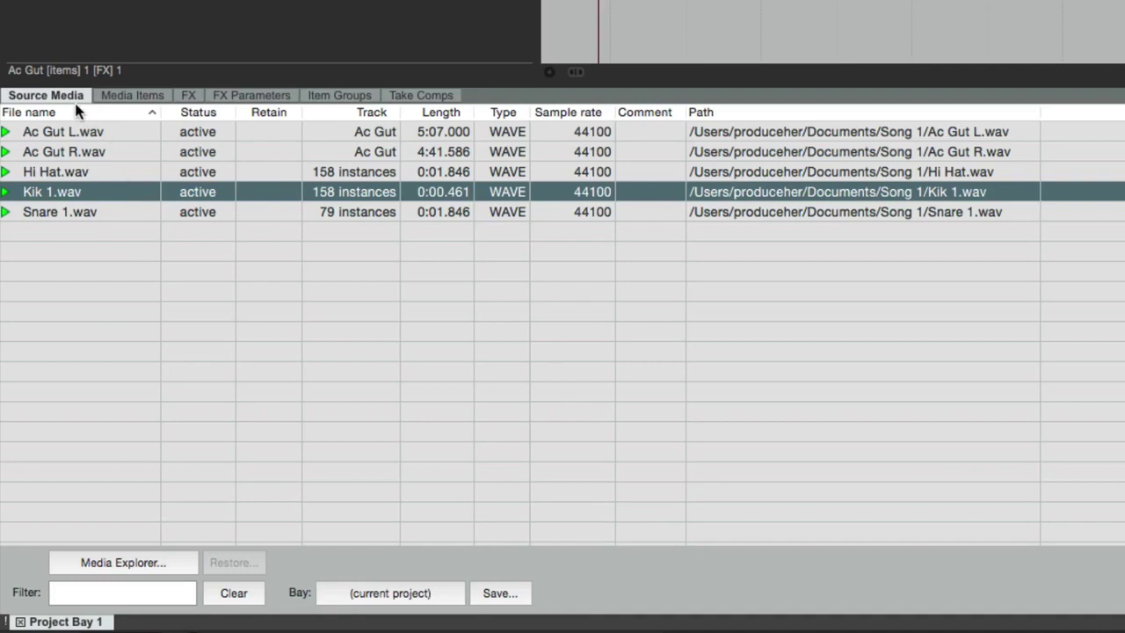
right_click(123, 188)
mouse_move(99, 352)
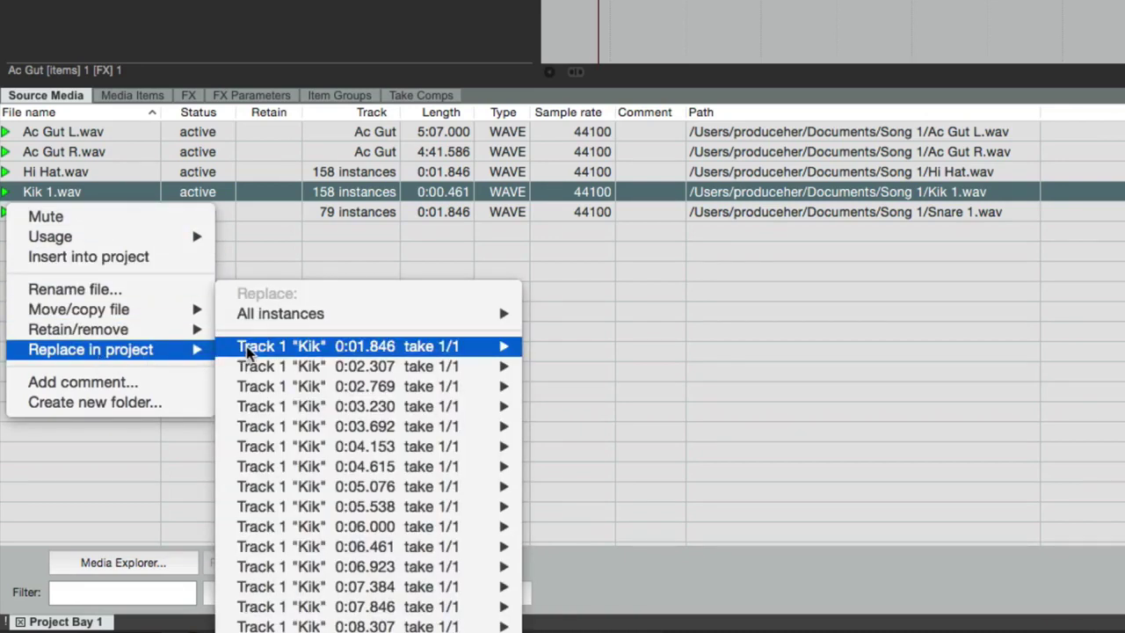
mouse_move(249, 352)
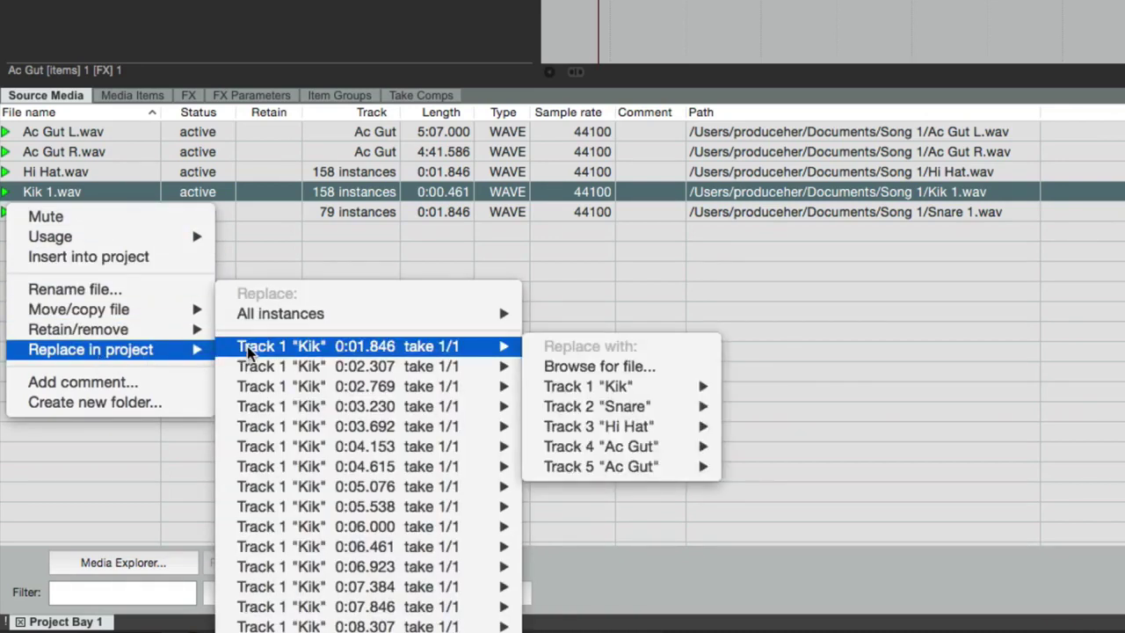
mouse_move(253, 324)
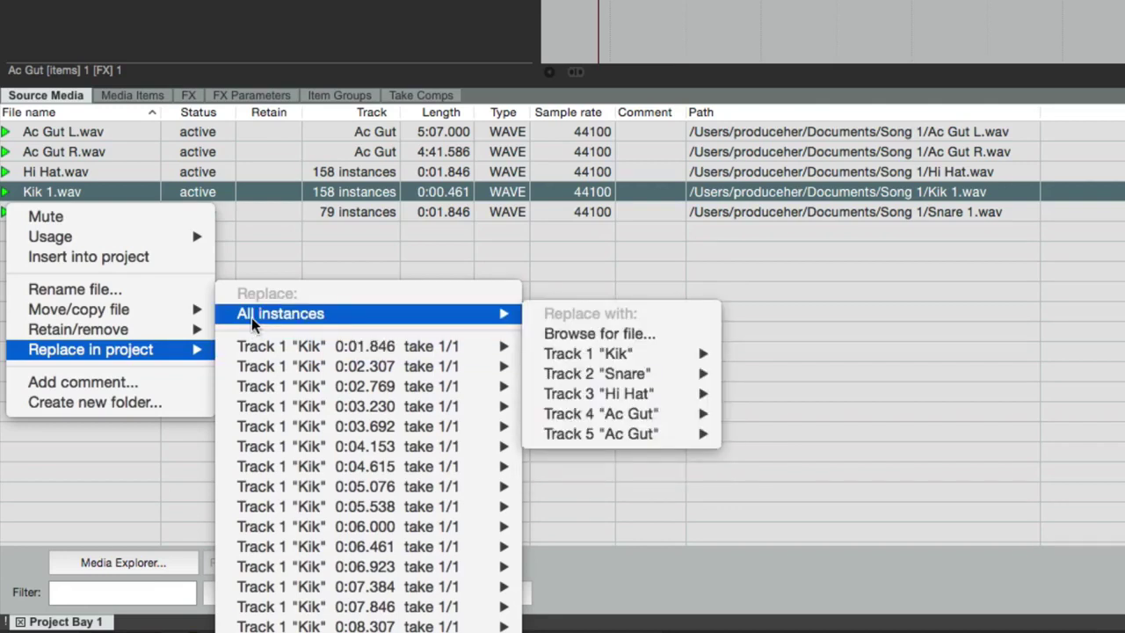
mouse_move(580, 376)
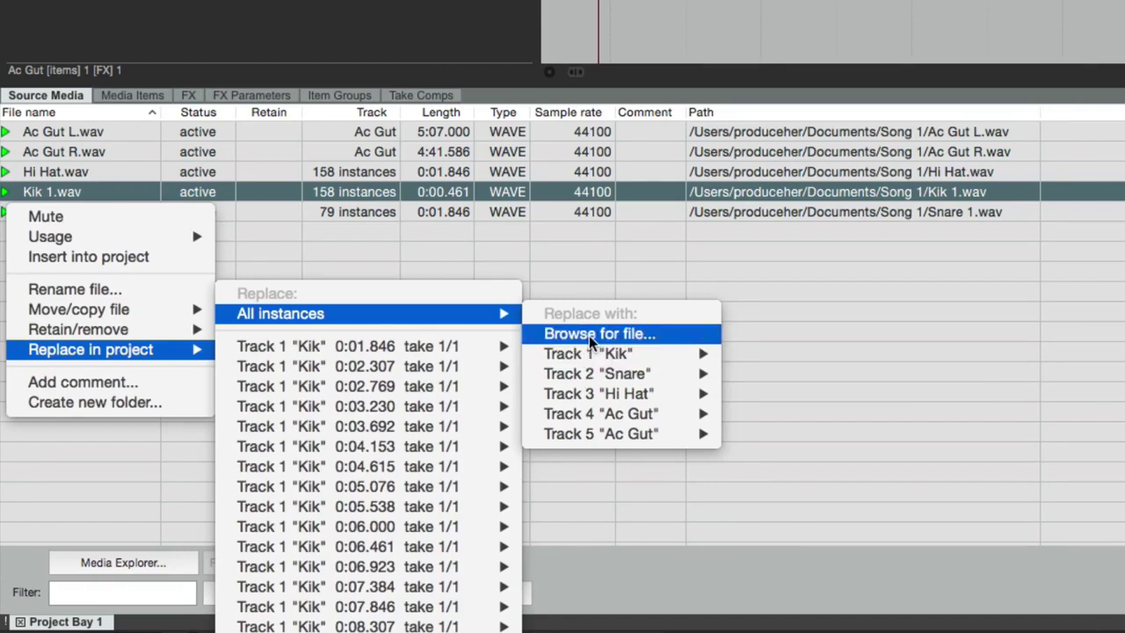
click(589, 334)
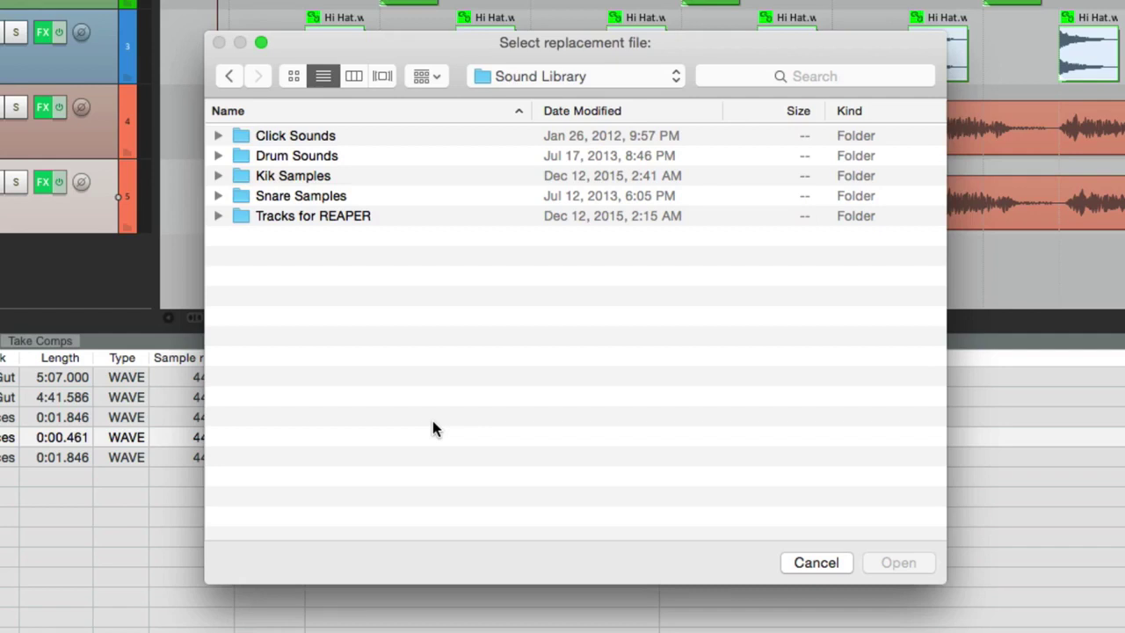
double_click(404, 158)
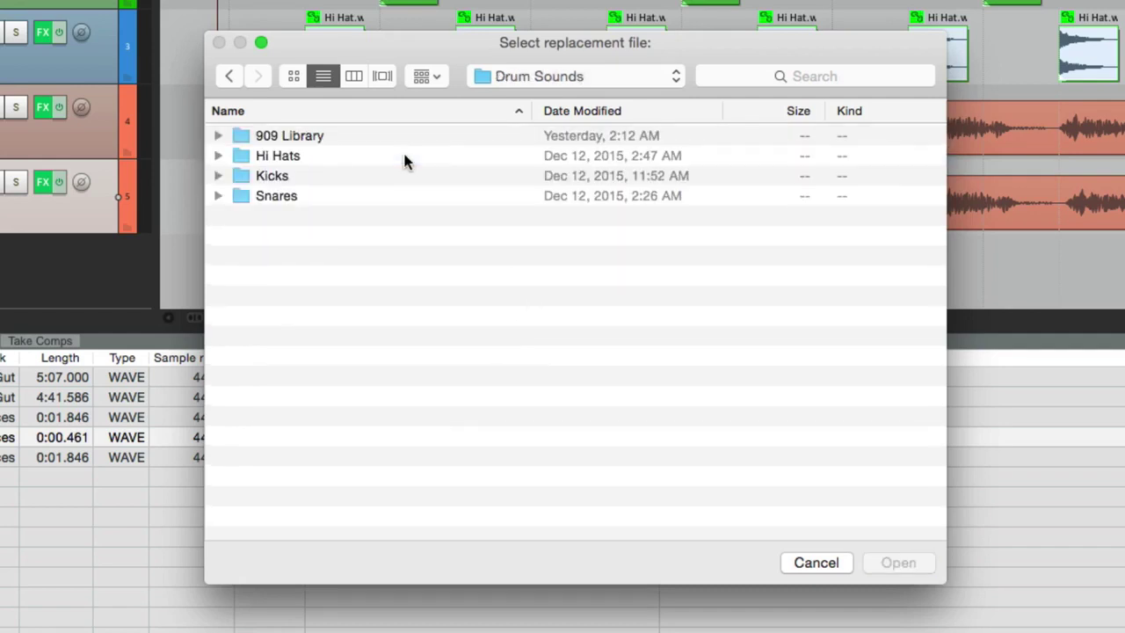
double_click(389, 137)
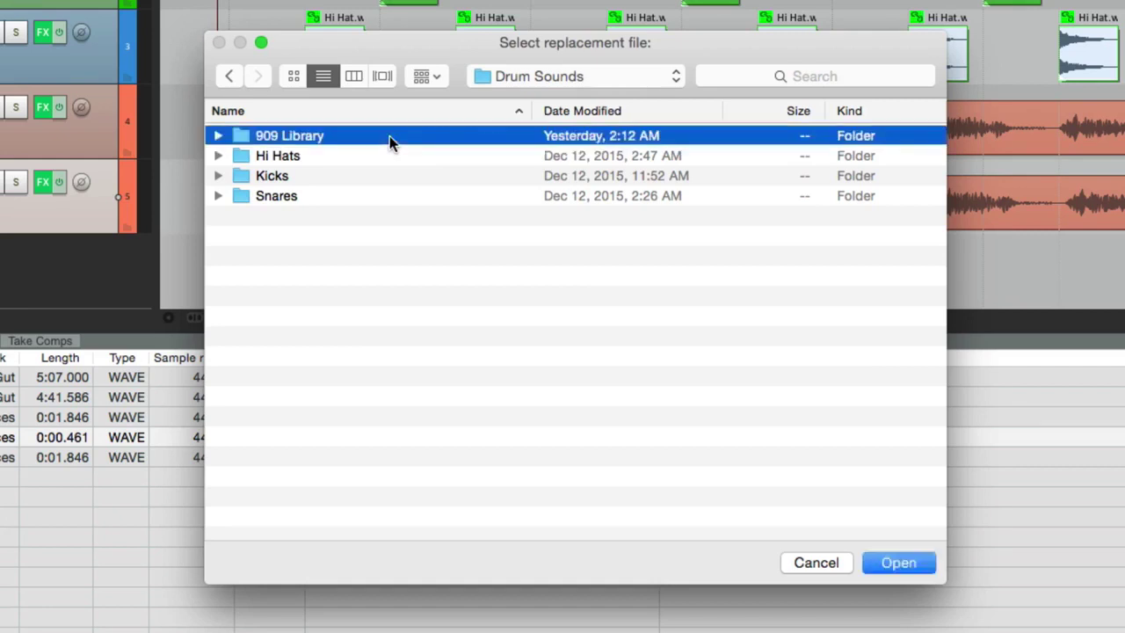
click(358, 138)
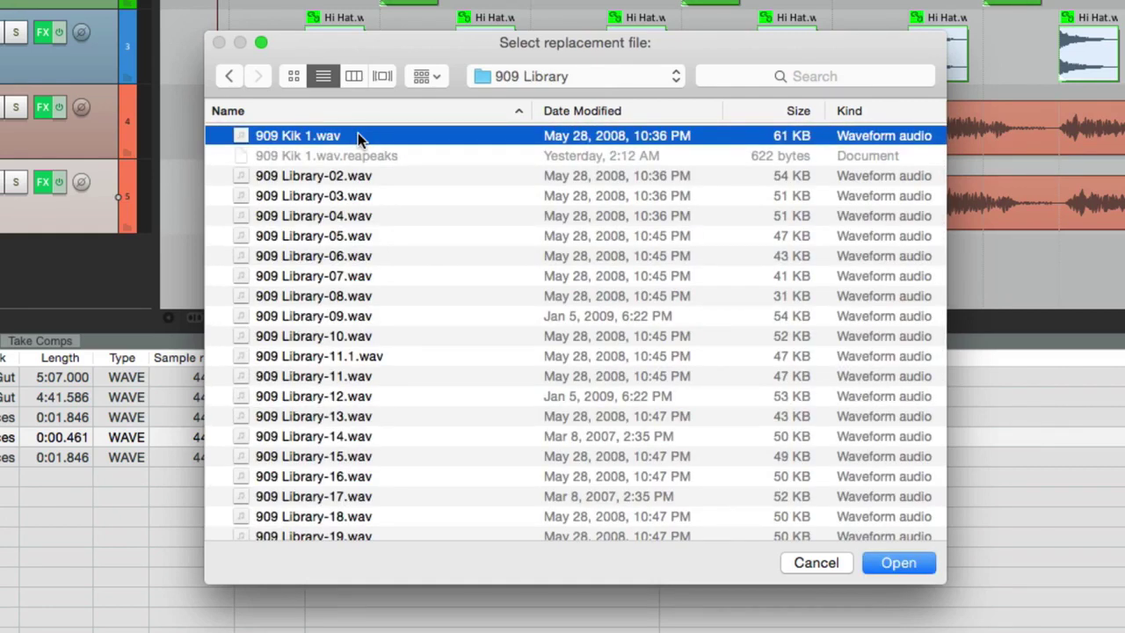
double_click(357, 135)
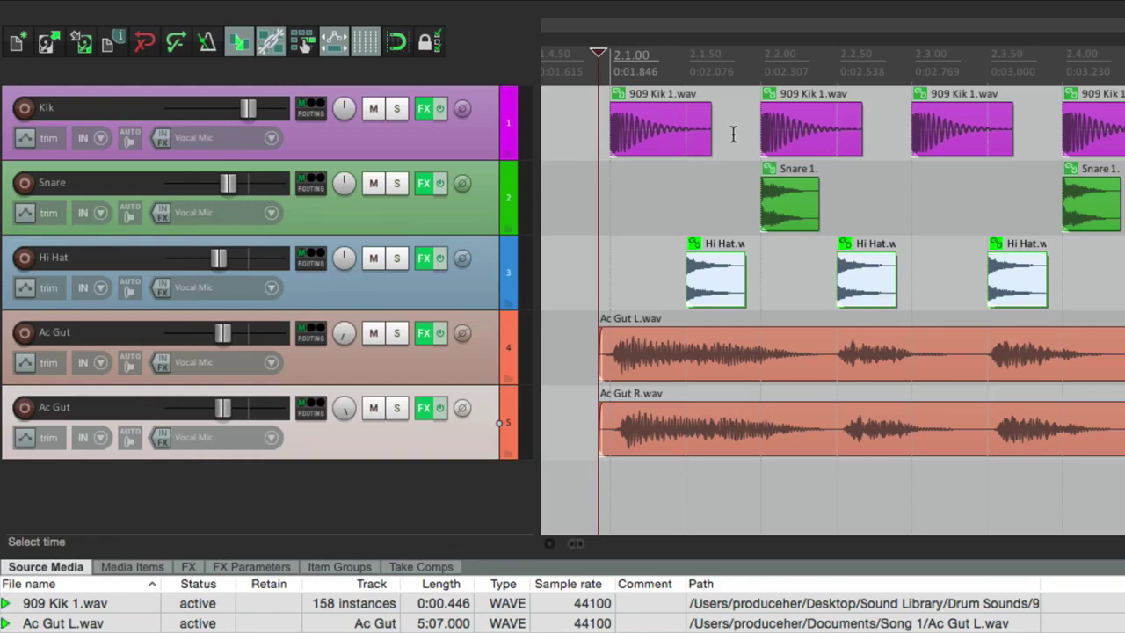
Step: Undo the kick sample replacement and redo it to compare the two versions
key(super+z)
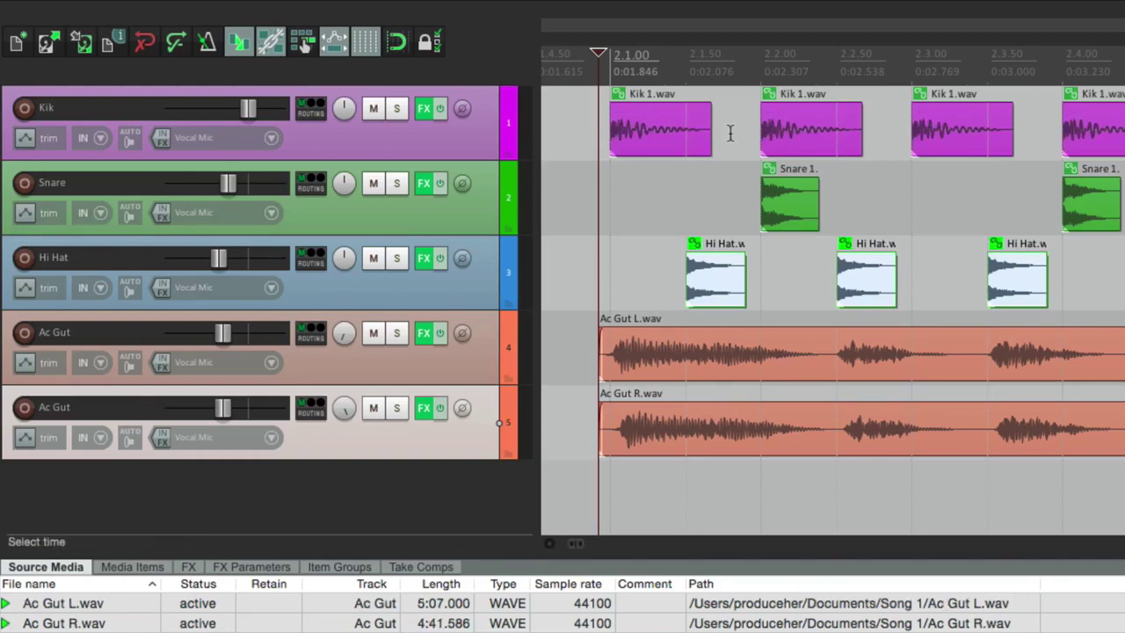
key(super+shift+z)
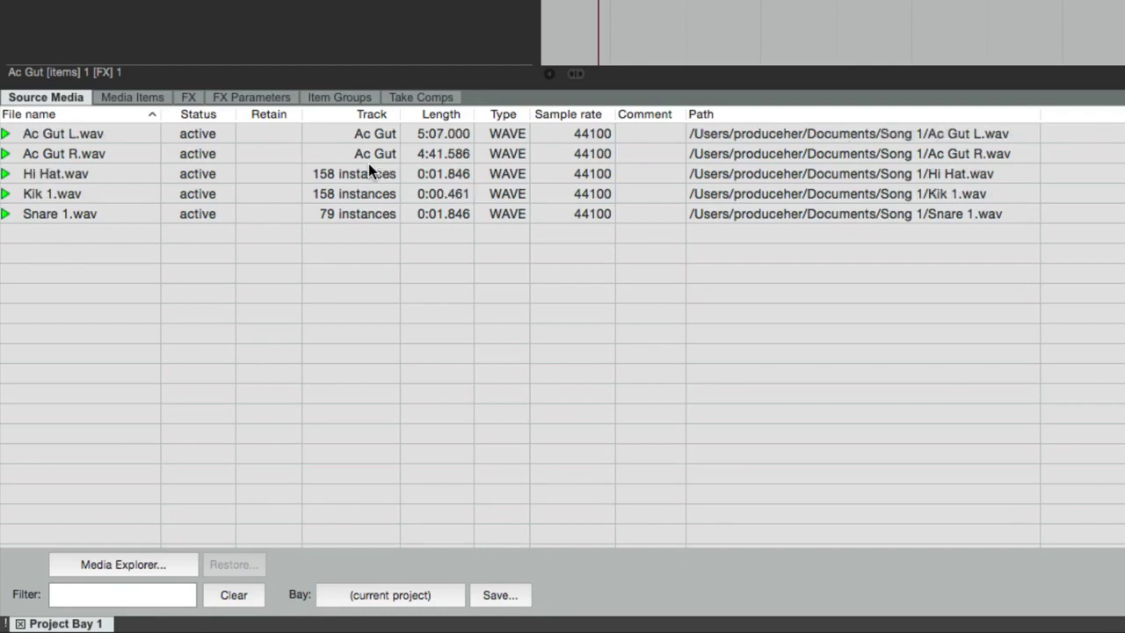
Step: Set Kik 1.wav to Retain and replace all its instances with 909 Kik 1.wav from the 909 Library folder
right_click(258, 193)
click(262, 211)
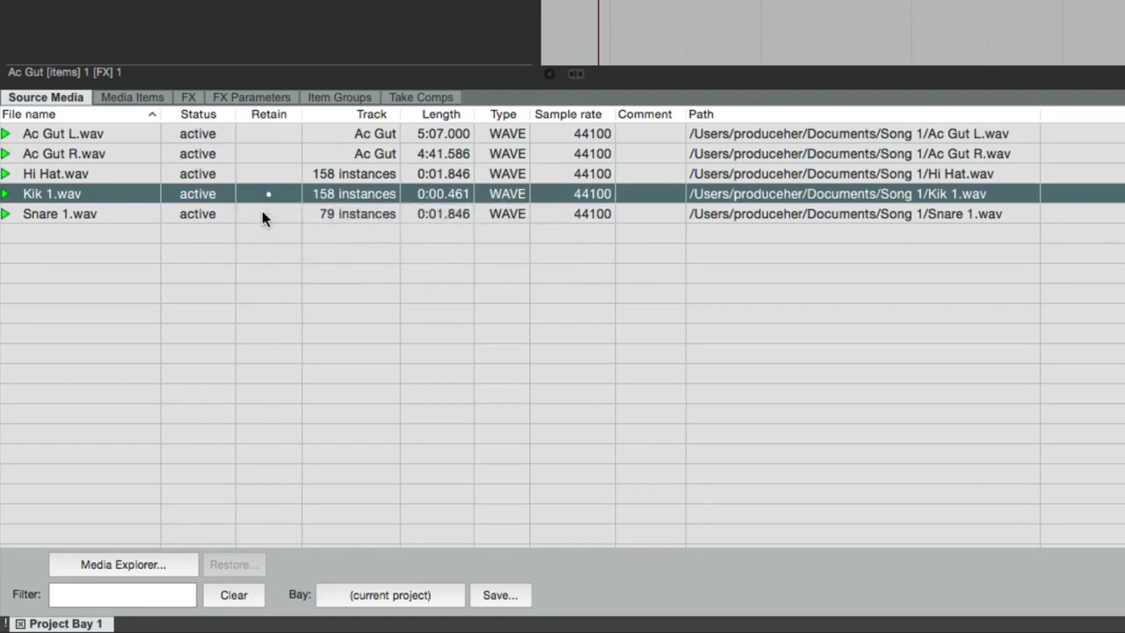
right_click(142, 193)
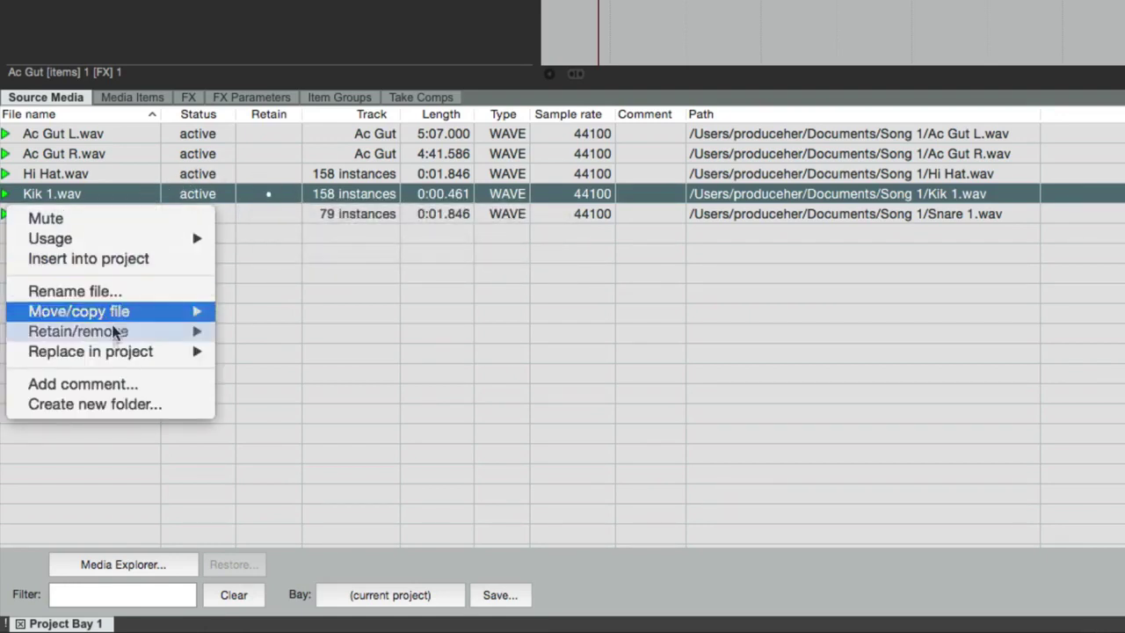
mouse_move(115, 350)
mouse_move(244, 326)
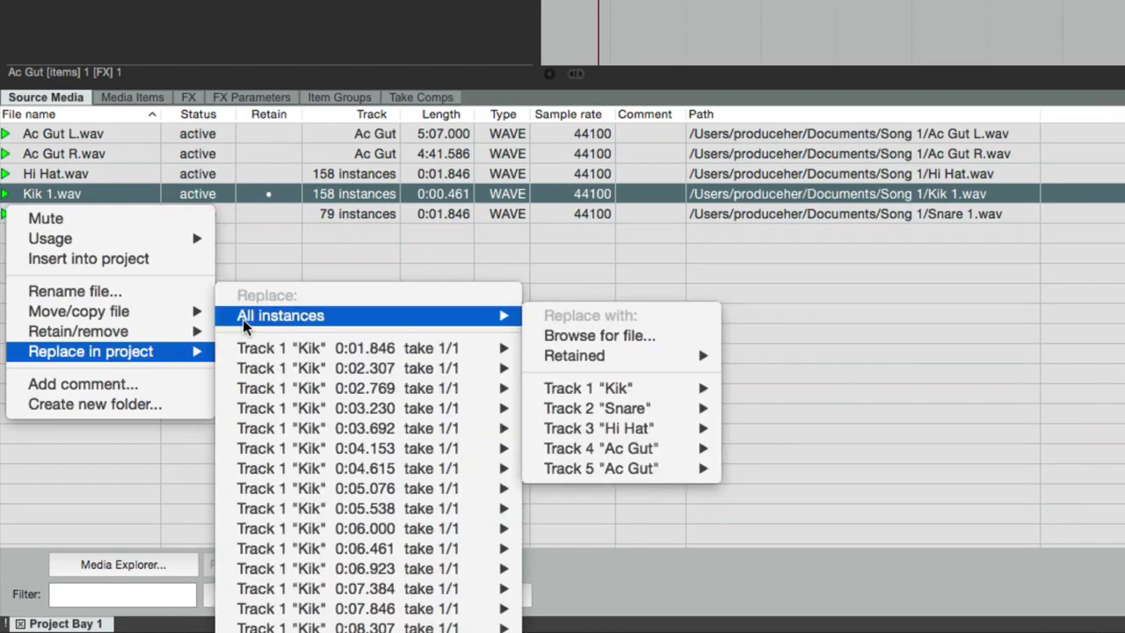
click(547, 336)
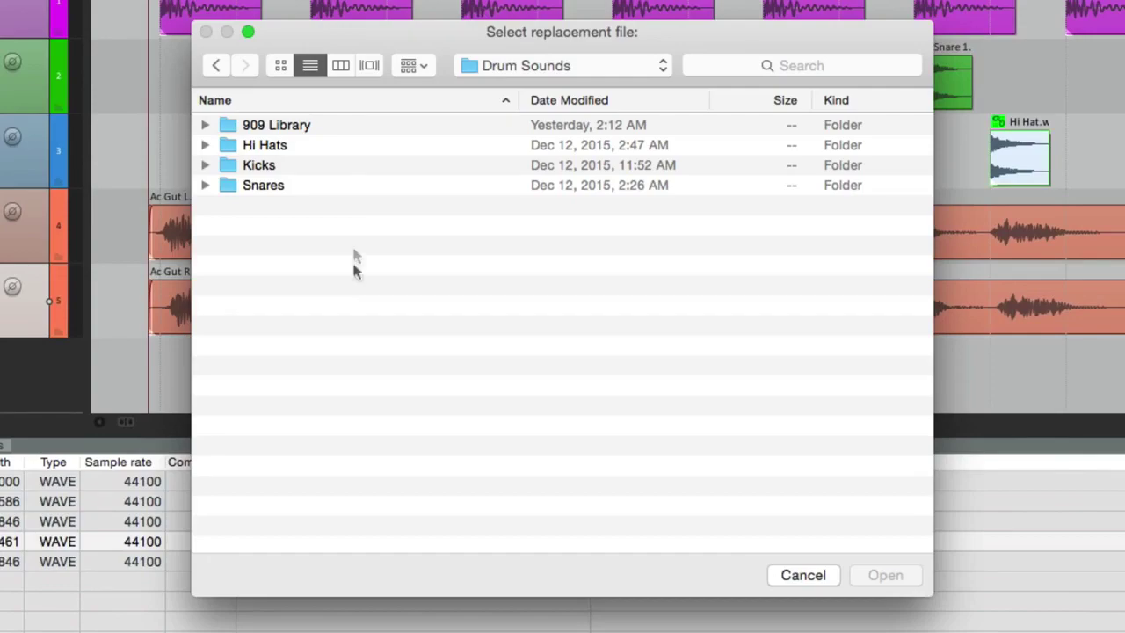
double_click(359, 125)
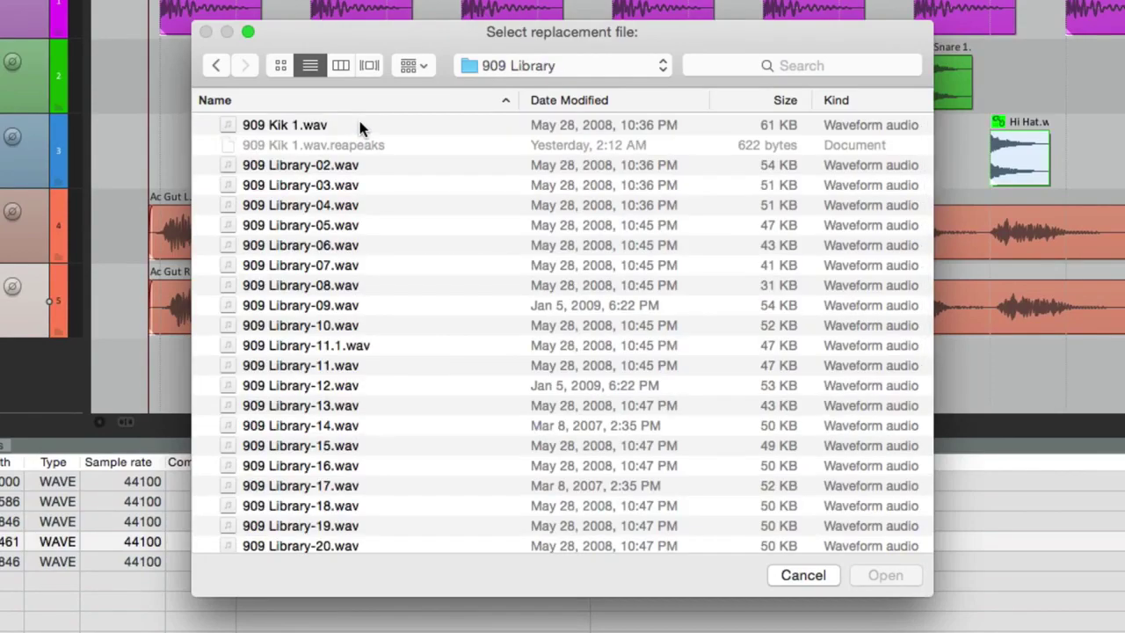
double_click(359, 125)
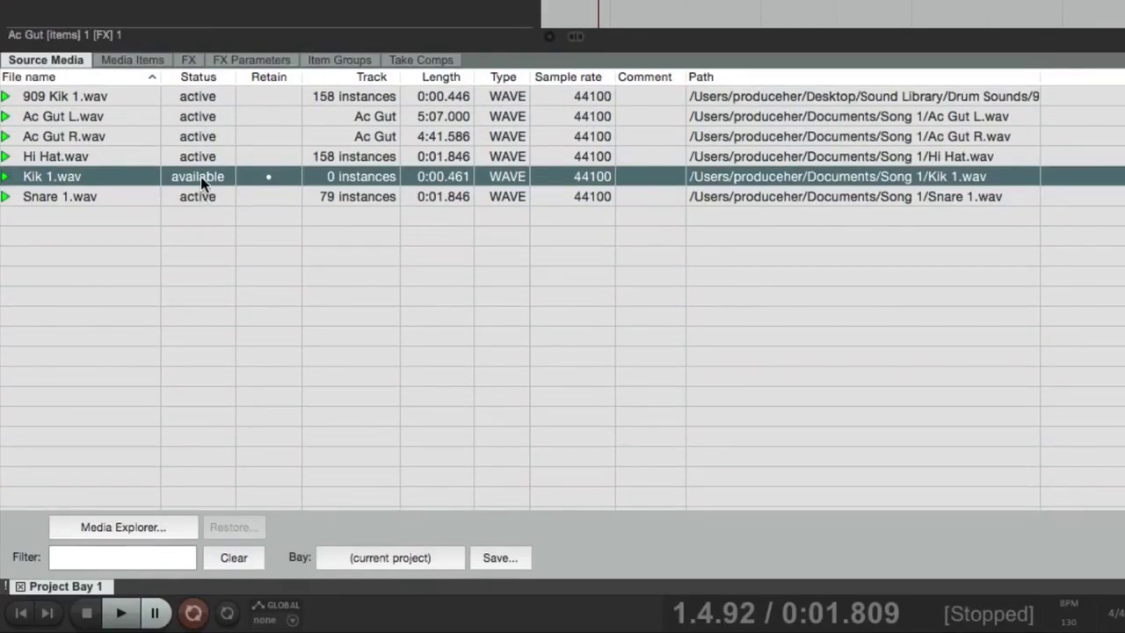
Step: Set 909 Kik 1.wav to Retain and replace all its instances with the retained Kik 1.wav
right_click(268, 97)
click(268, 120)
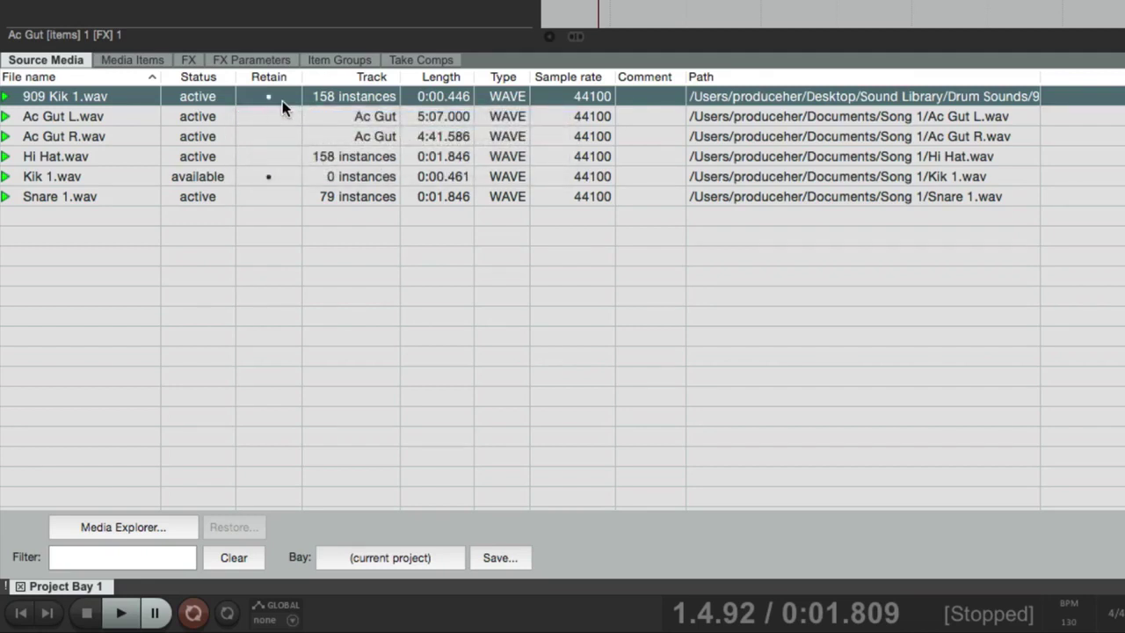
right_click(141, 95)
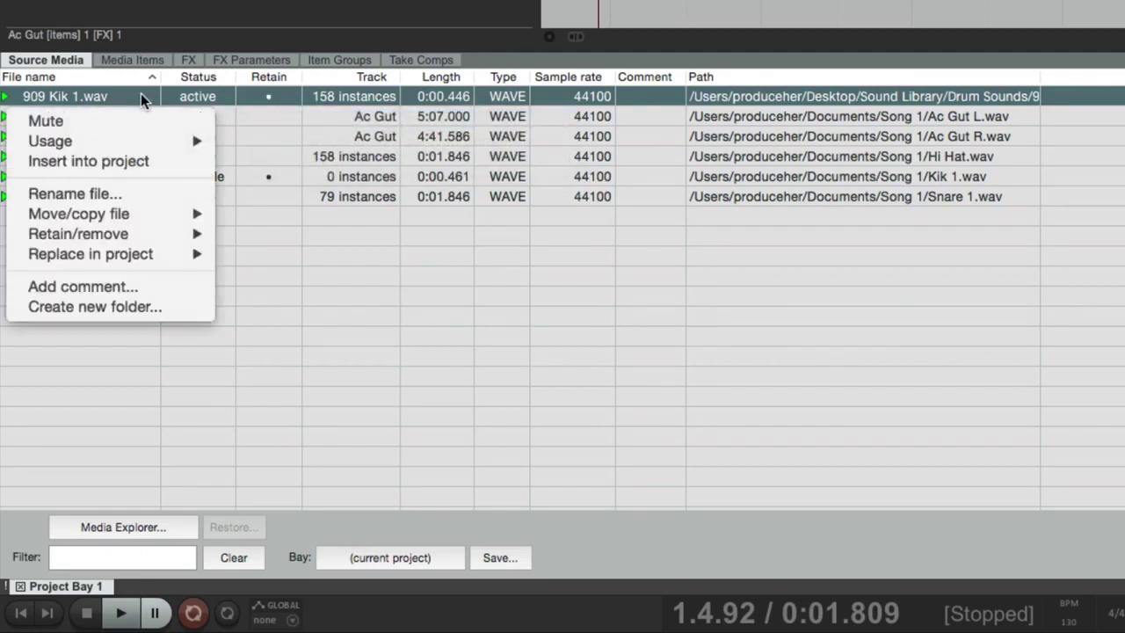
mouse_move(120, 257)
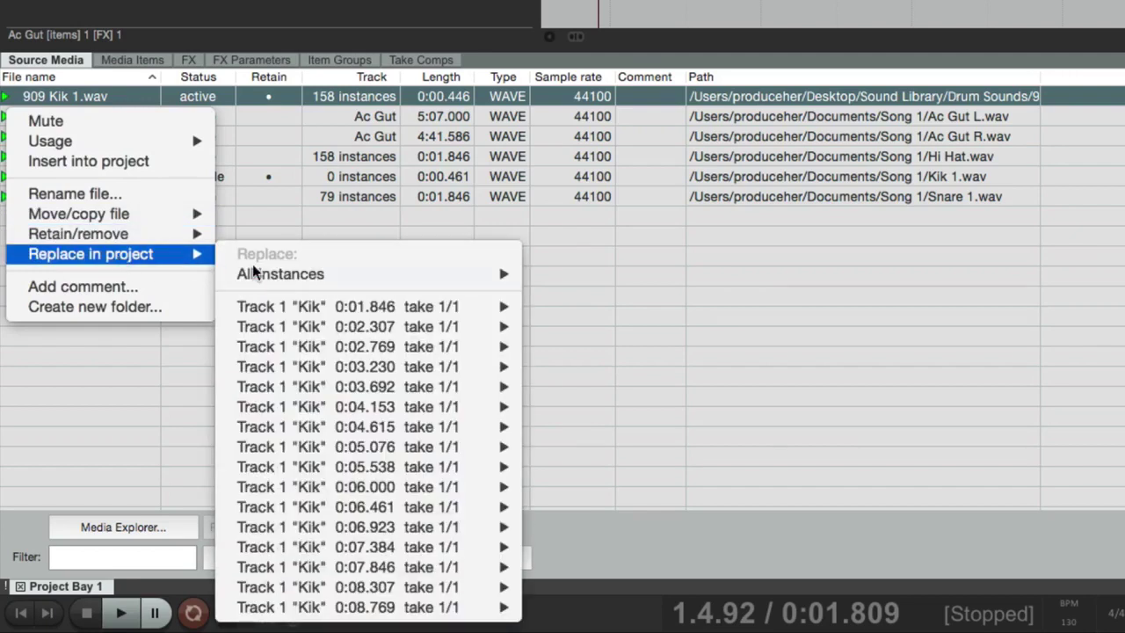
mouse_move(277, 278)
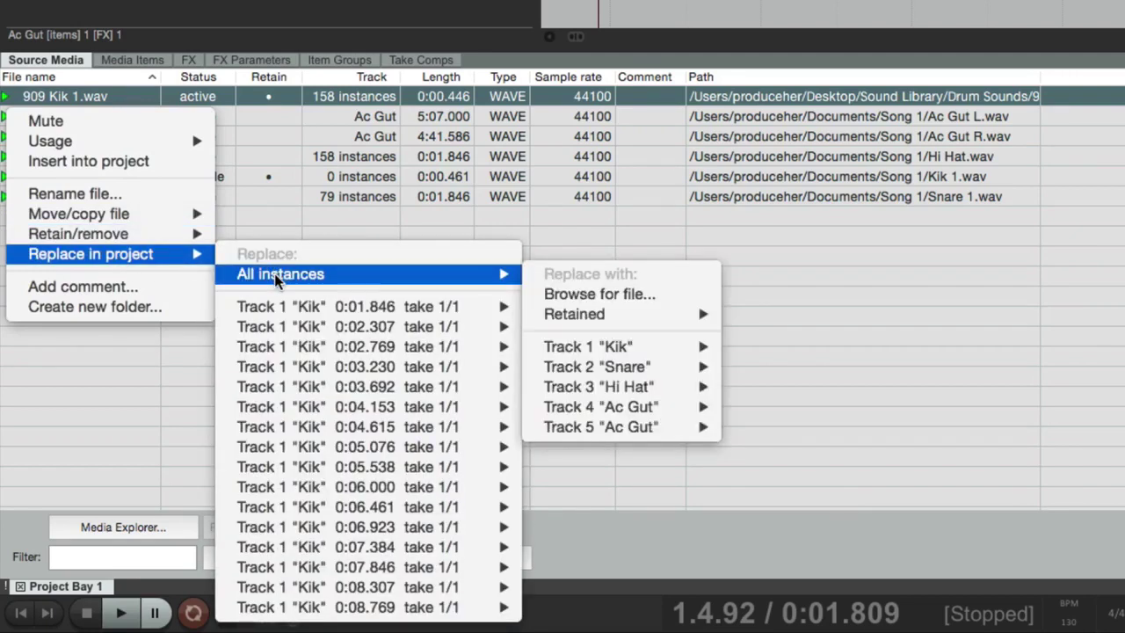
mouse_move(543, 316)
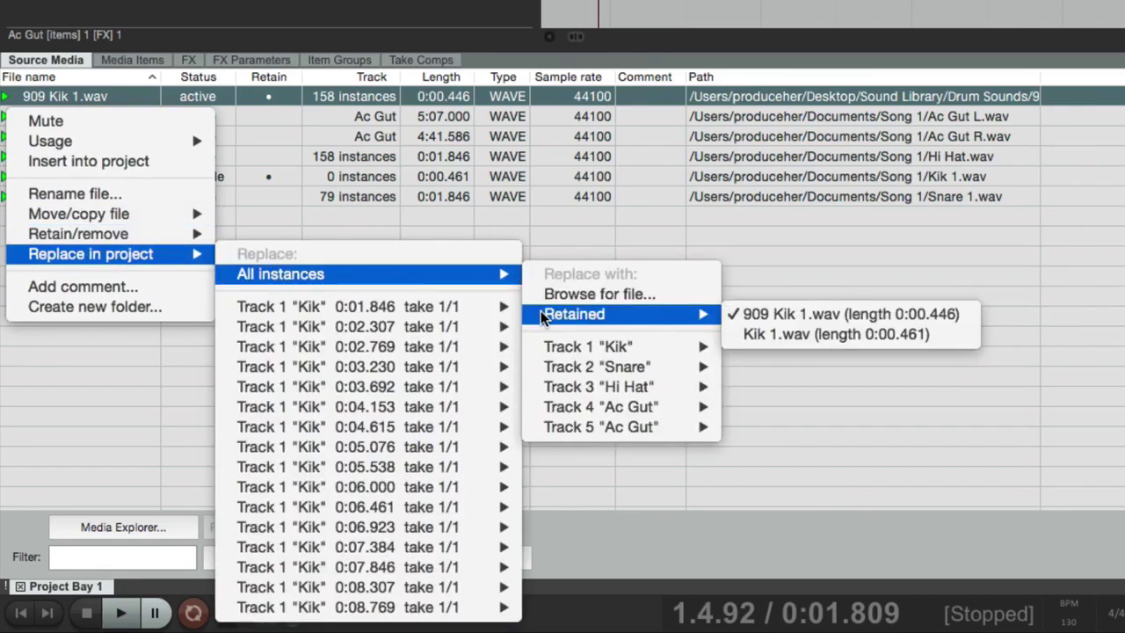
click(866, 335)
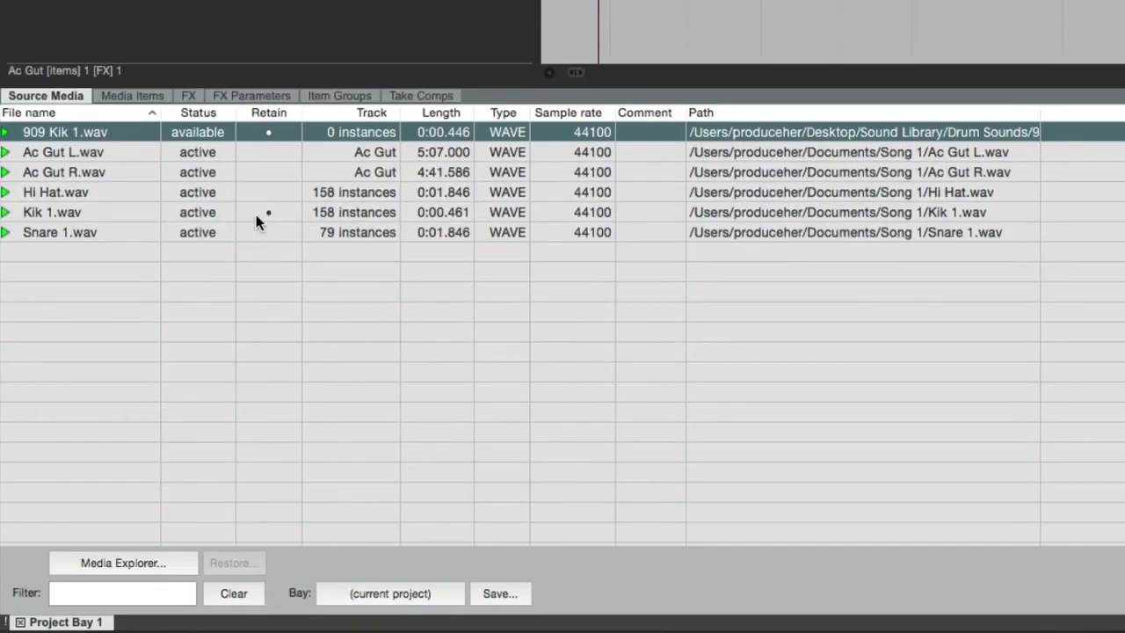
Step: Replace all instances of Kik 1.wav with the retained 909 Kik 1.wav
click(146, 212)
right_click(147, 210)
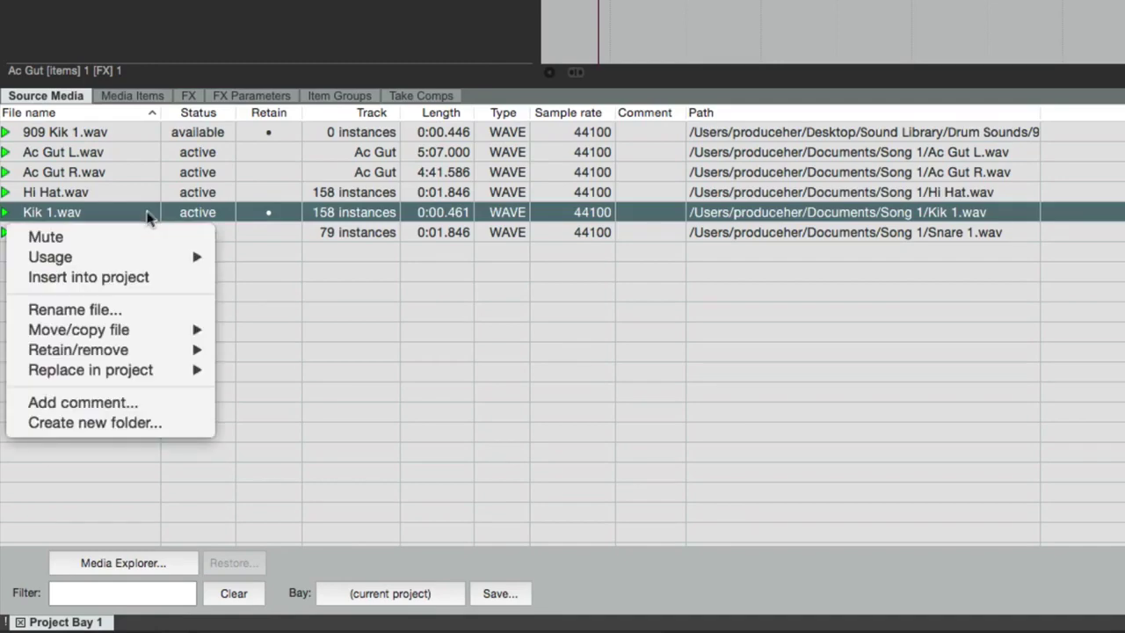
mouse_move(139, 370)
mouse_move(431, 313)
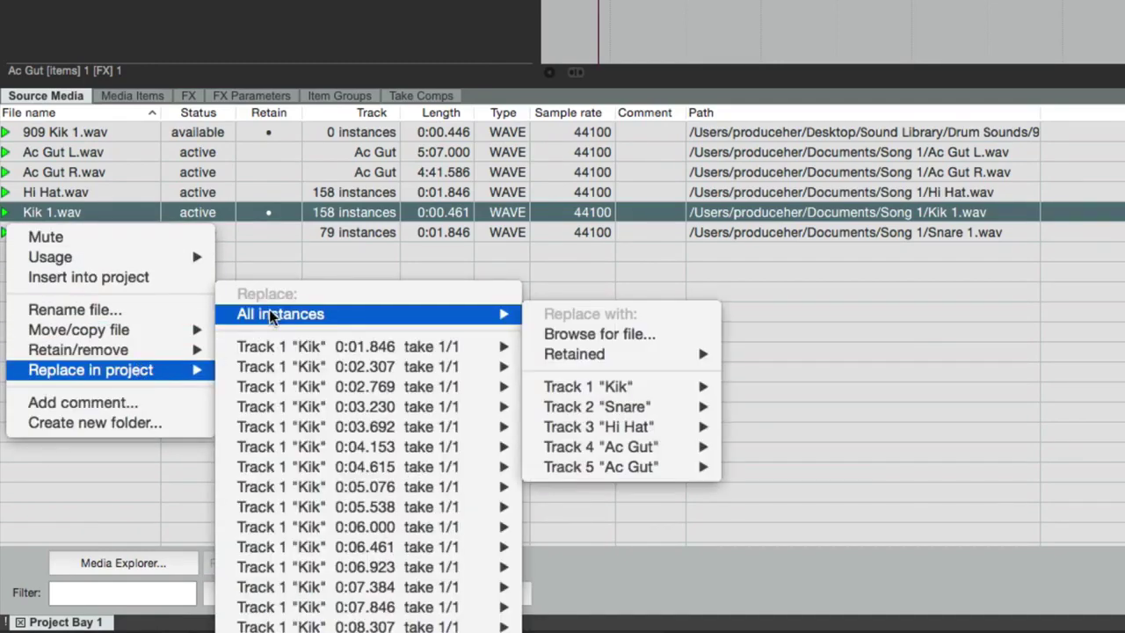
mouse_move(662, 355)
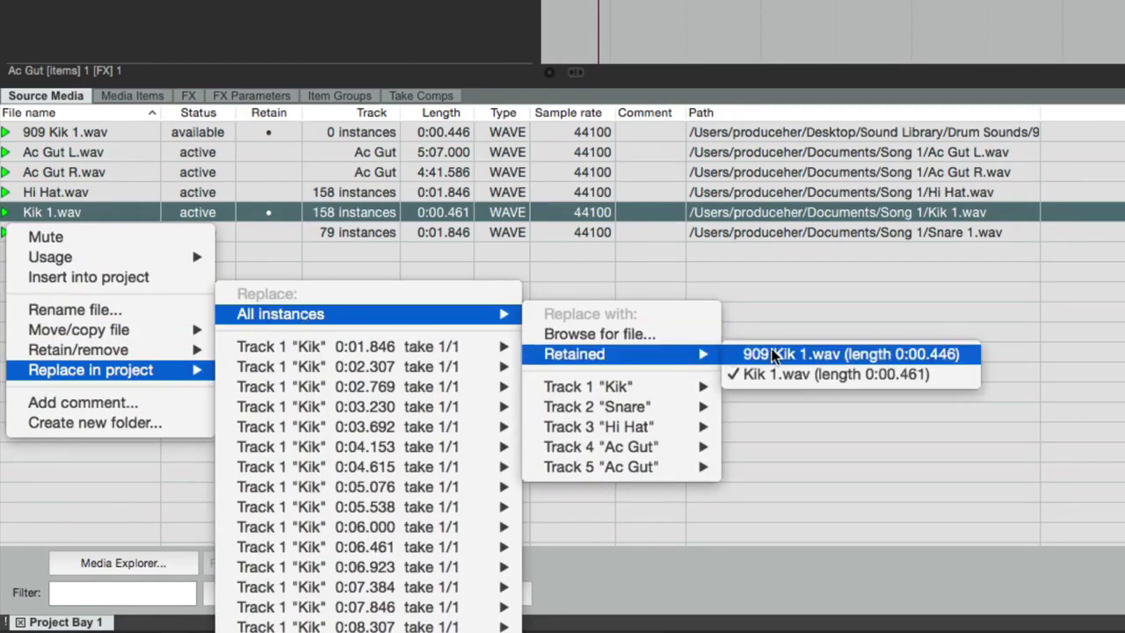
click(736, 355)
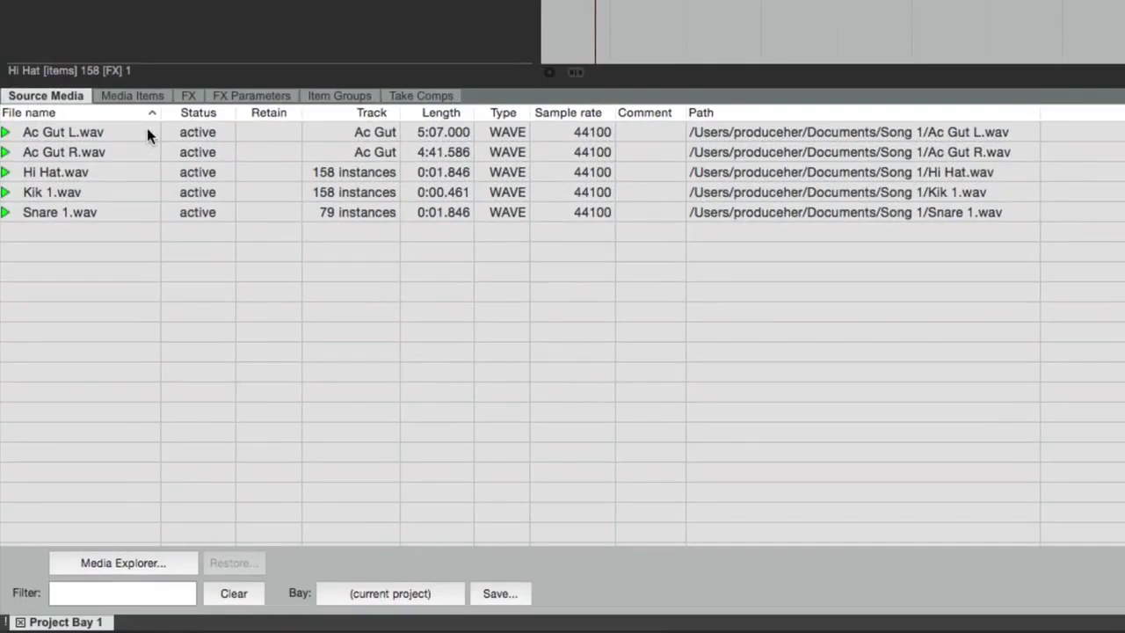
Step: Remove all five source files from the project, and undo the removal
click(122, 502)
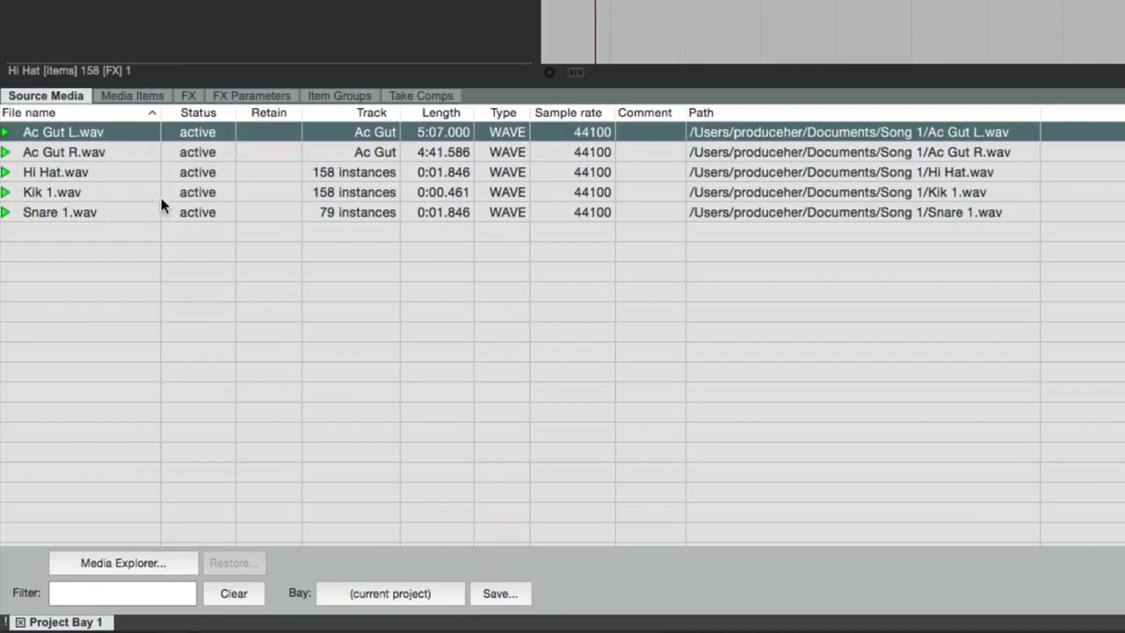
shift+click(156, 207)
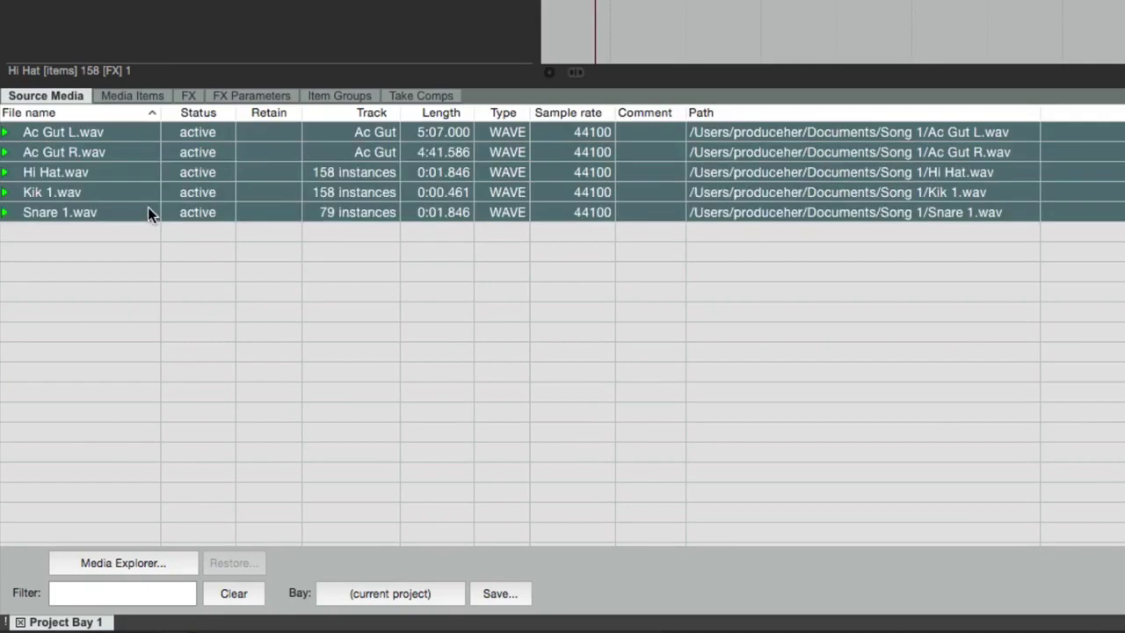
click(275, 161)
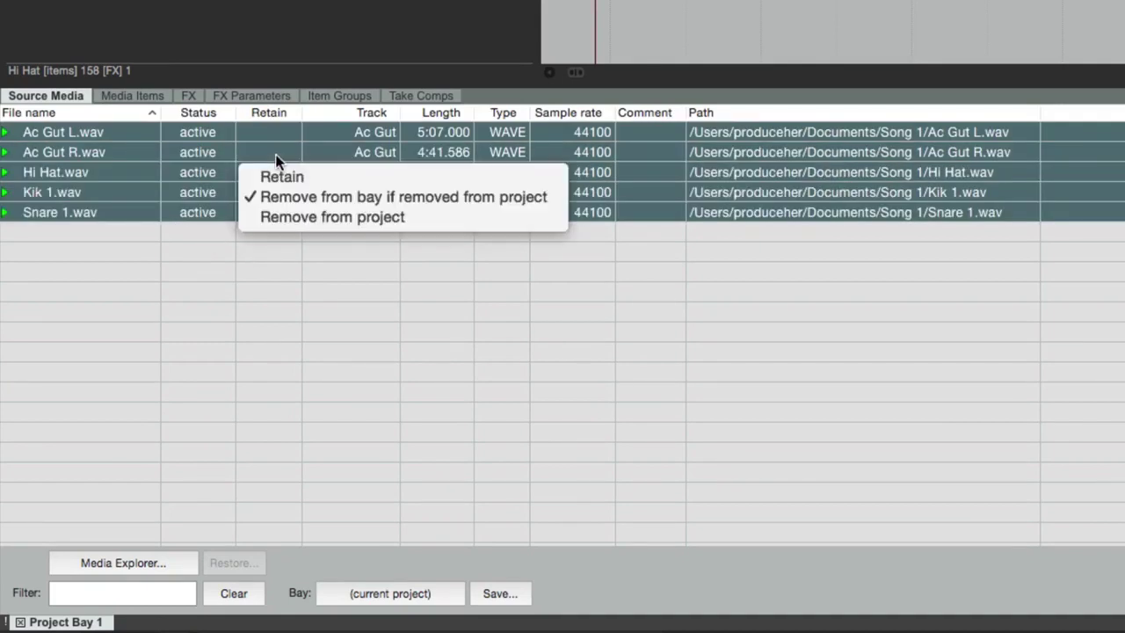
click(373, 219)
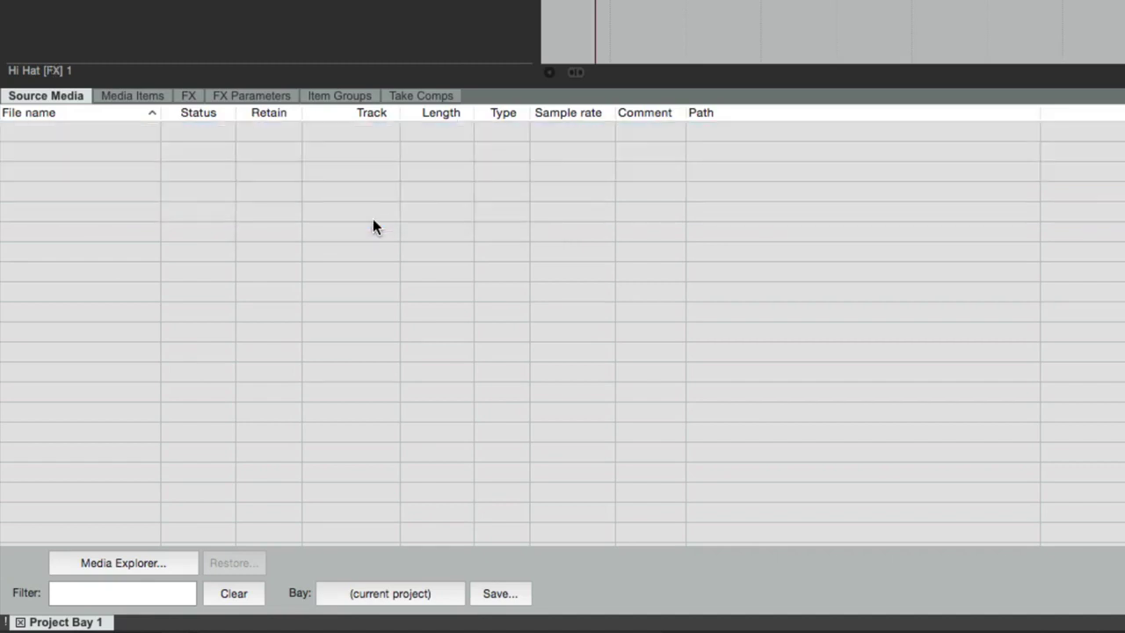
key(super+z)
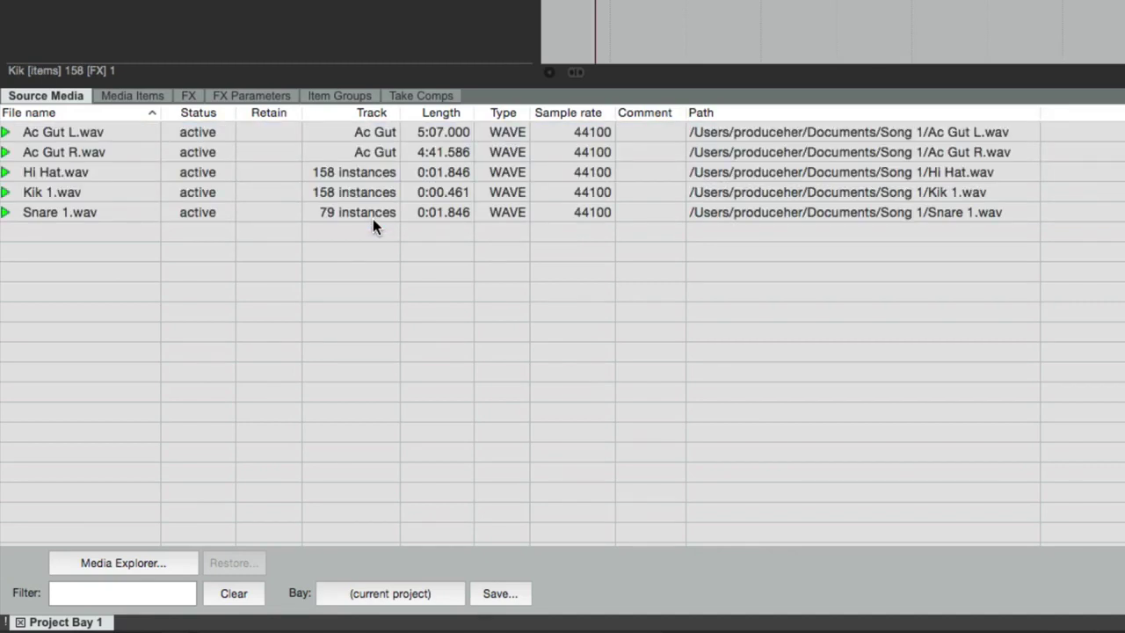
Step: Set all source files to Retain, and return them to "Remove from bay if removed from project"
key(super+a)
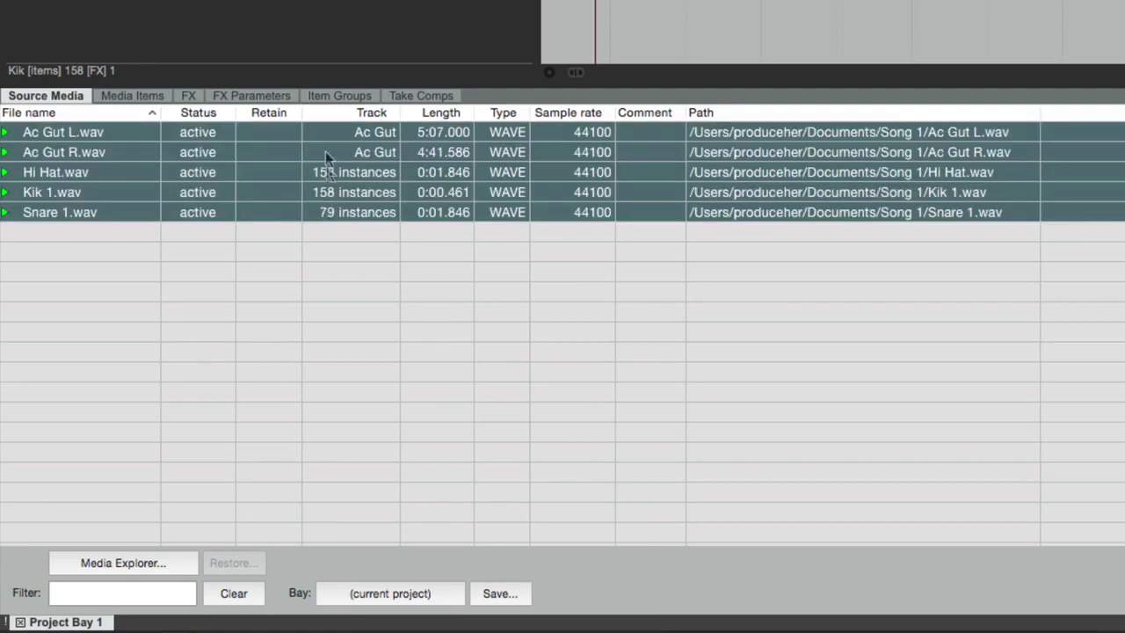
click(278, 132)
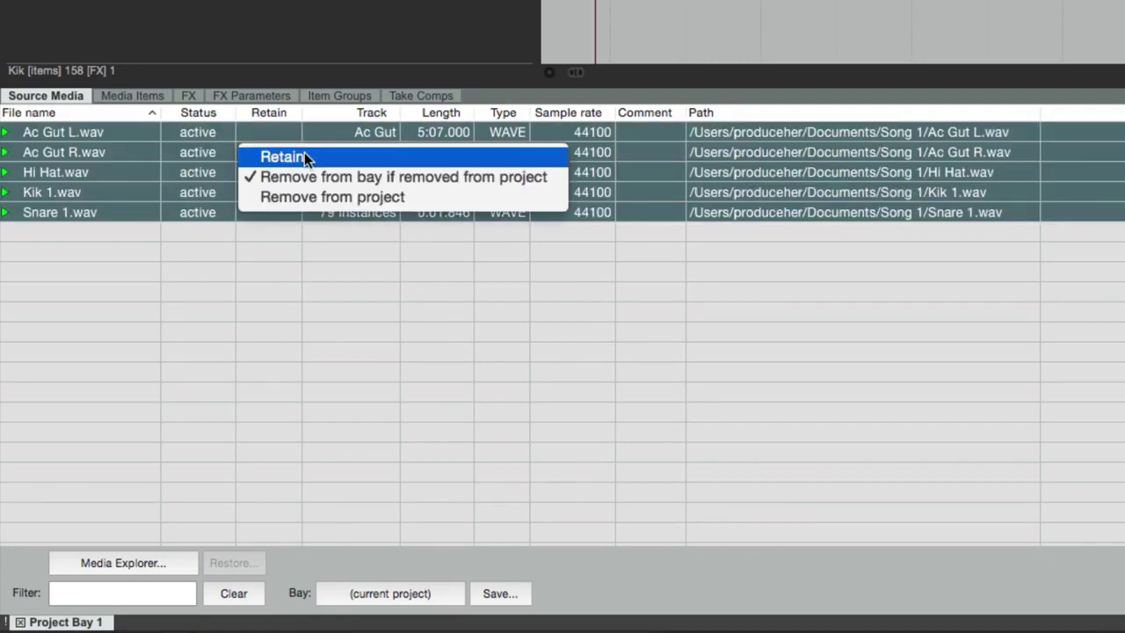
click(304, 152)
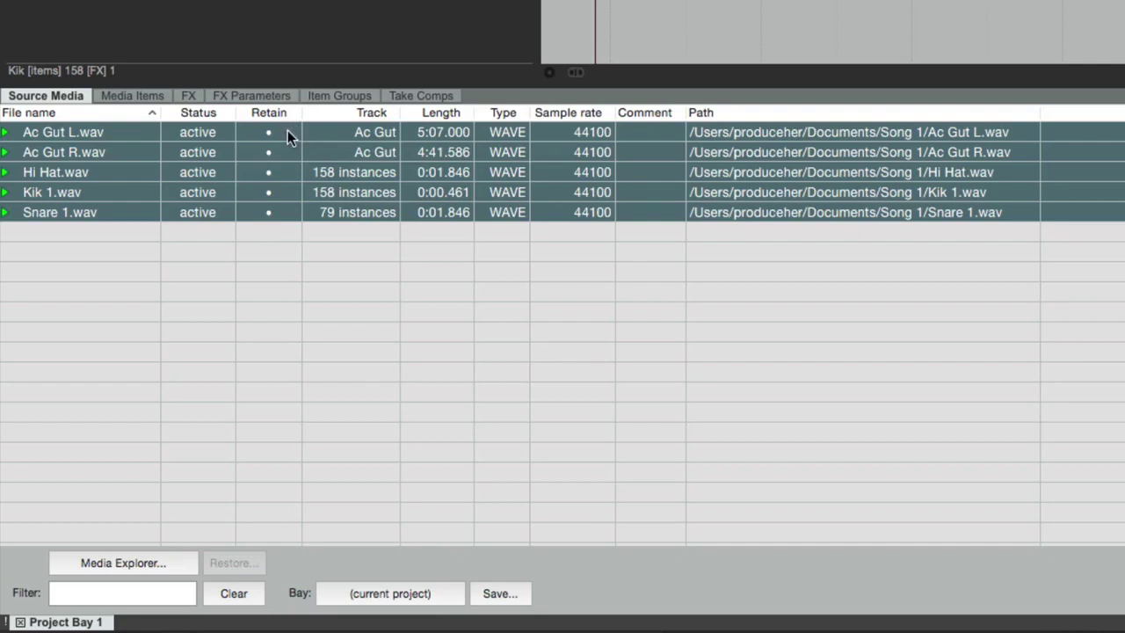
click(287, 132)
click(319, 178)
click(339, 283)
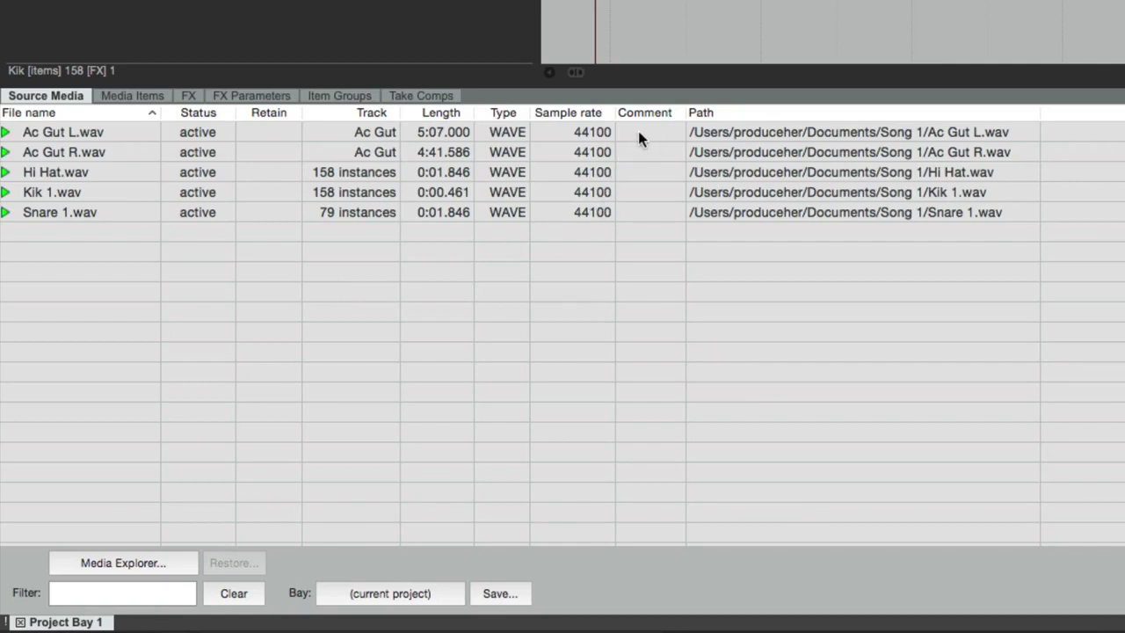
Step: Add the comment "Keeper" to Ac Gut L.wav, and undo it
click(132, 130)
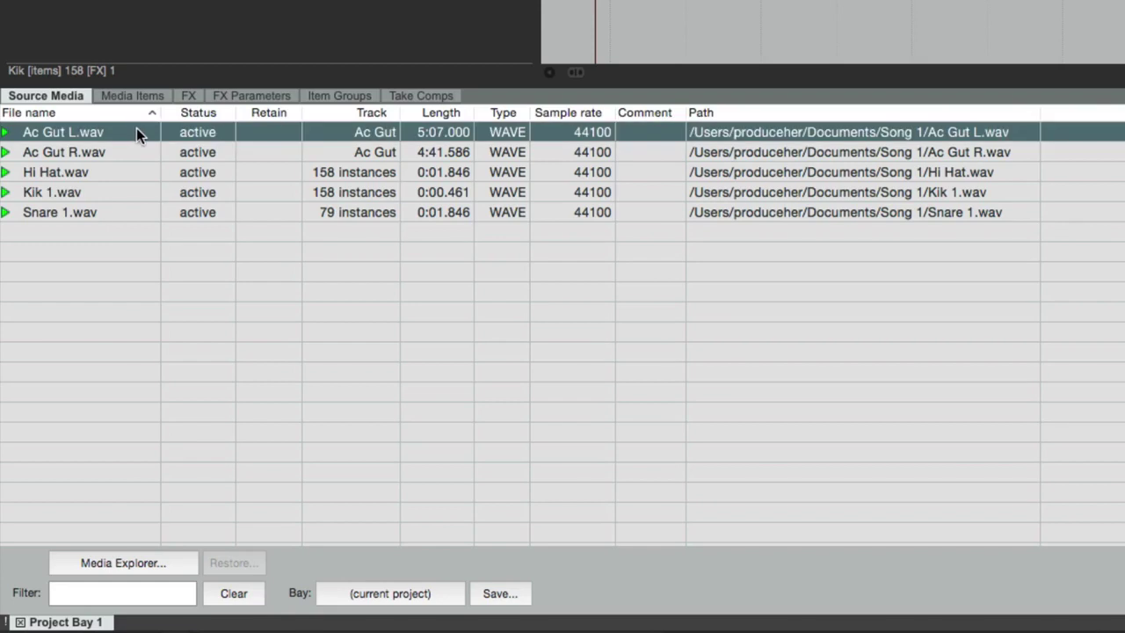
right_click(136, 129)
click(191, 328)
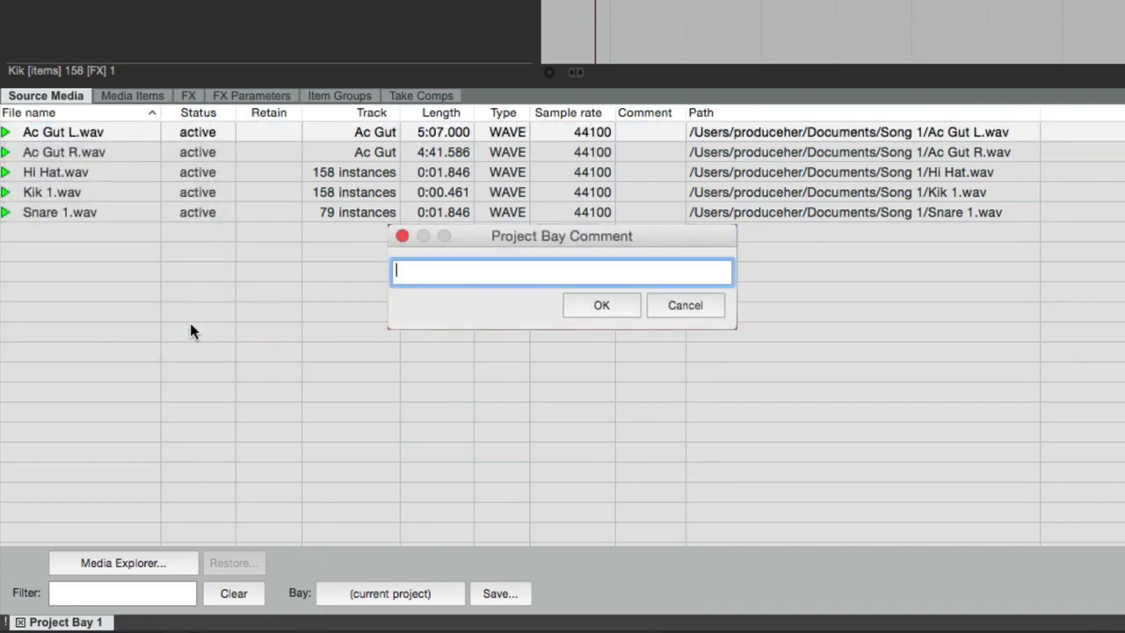
text(Keeper)
key(Return)
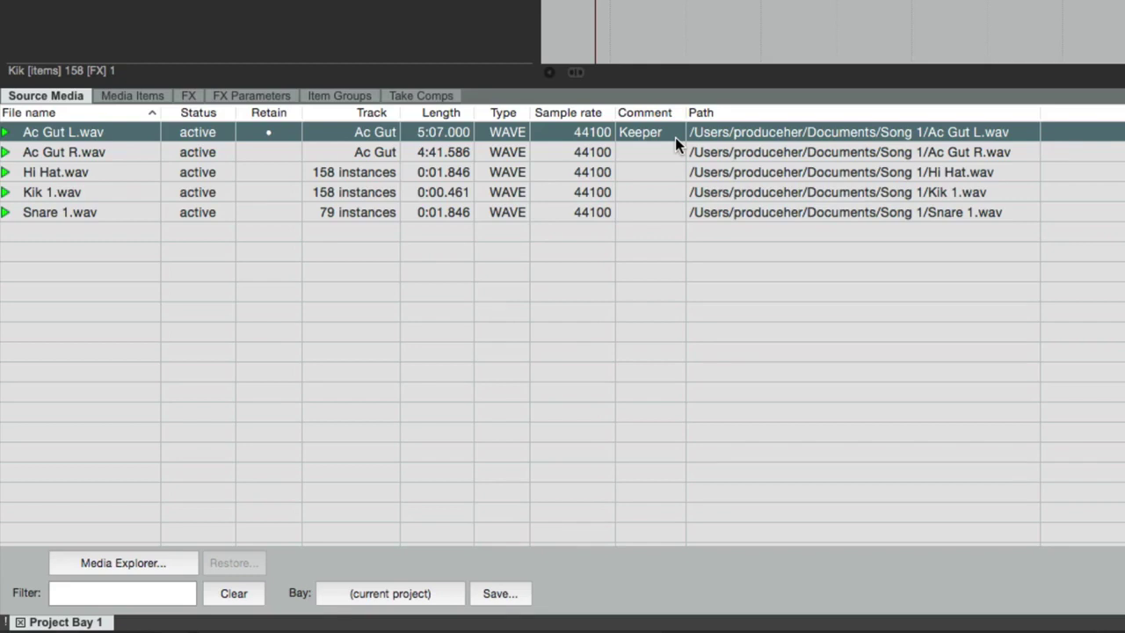
key(super+z)
click(334, 269)
Step: Create two folders named Drums and Guitars in the source media list
right_click(262, 275)
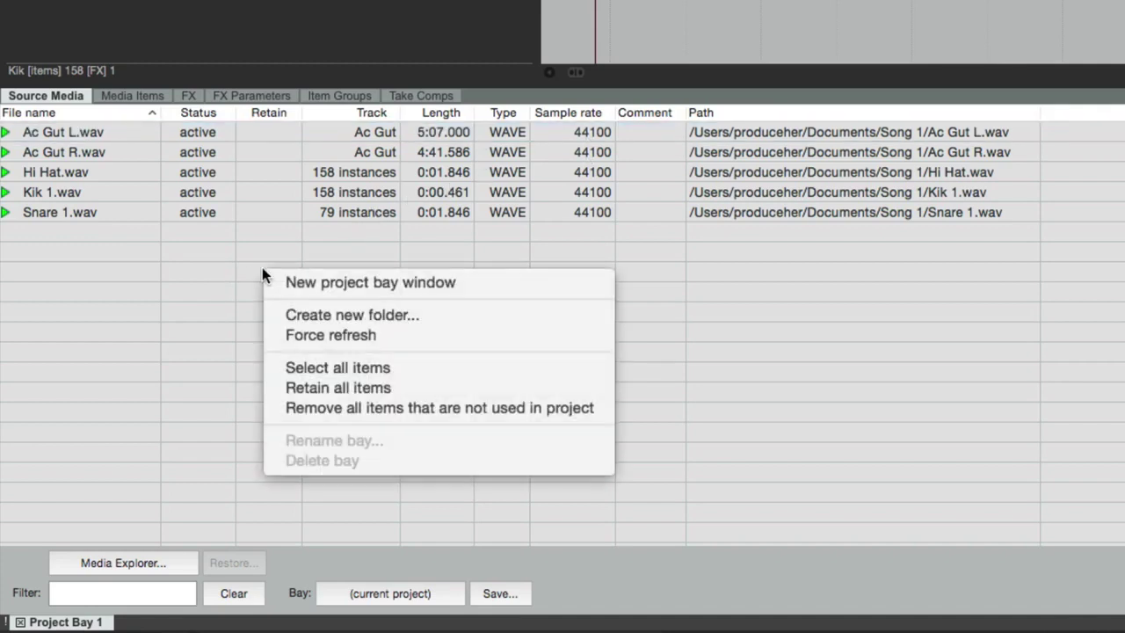
click(352, 315)
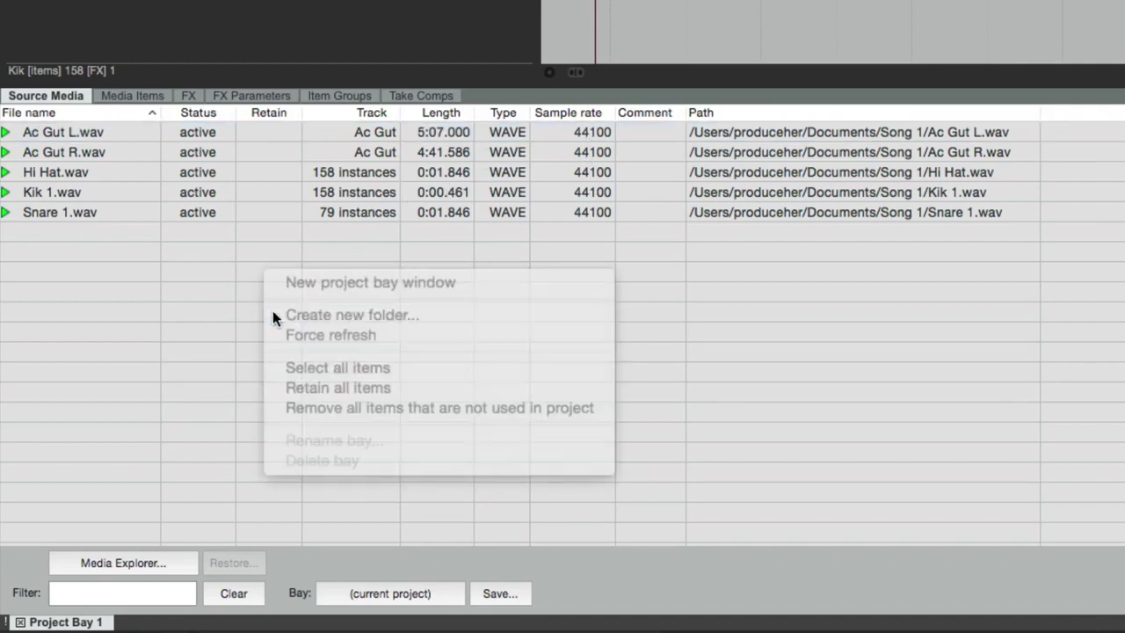
text(Drums)
key(Return)
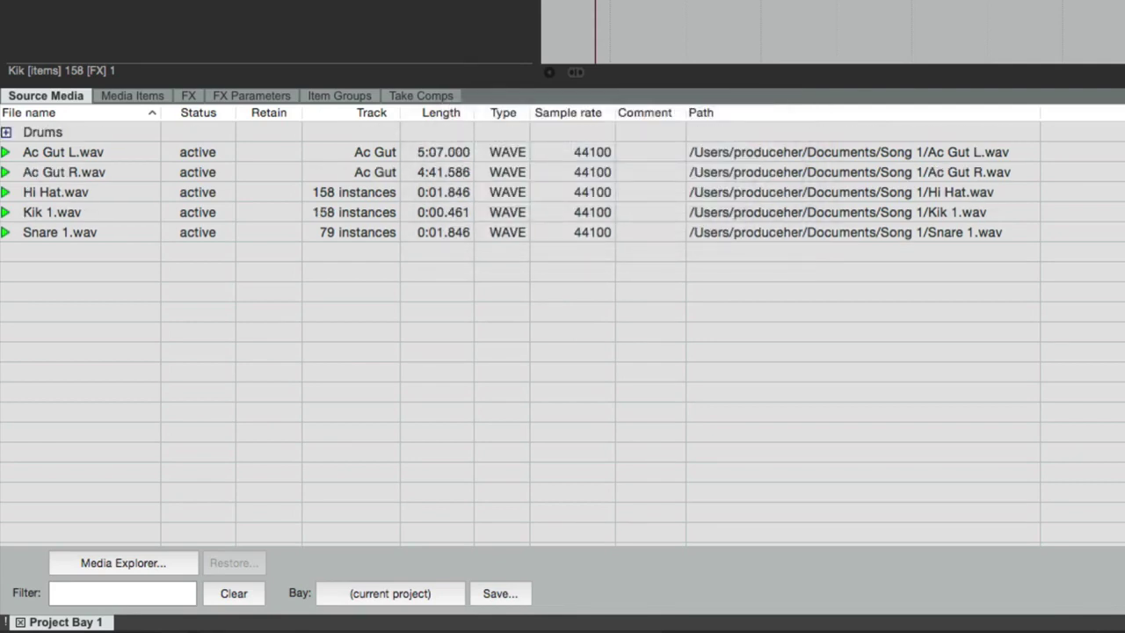
right_click(286, 310)
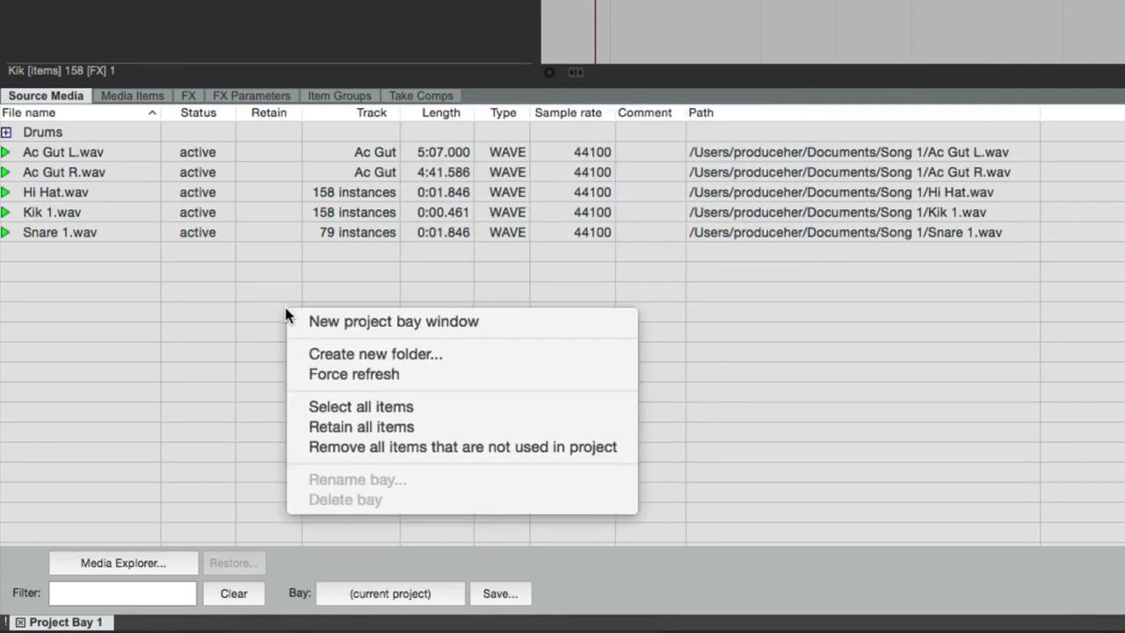
click(299, 353)
text(Guitars)
key(Return)
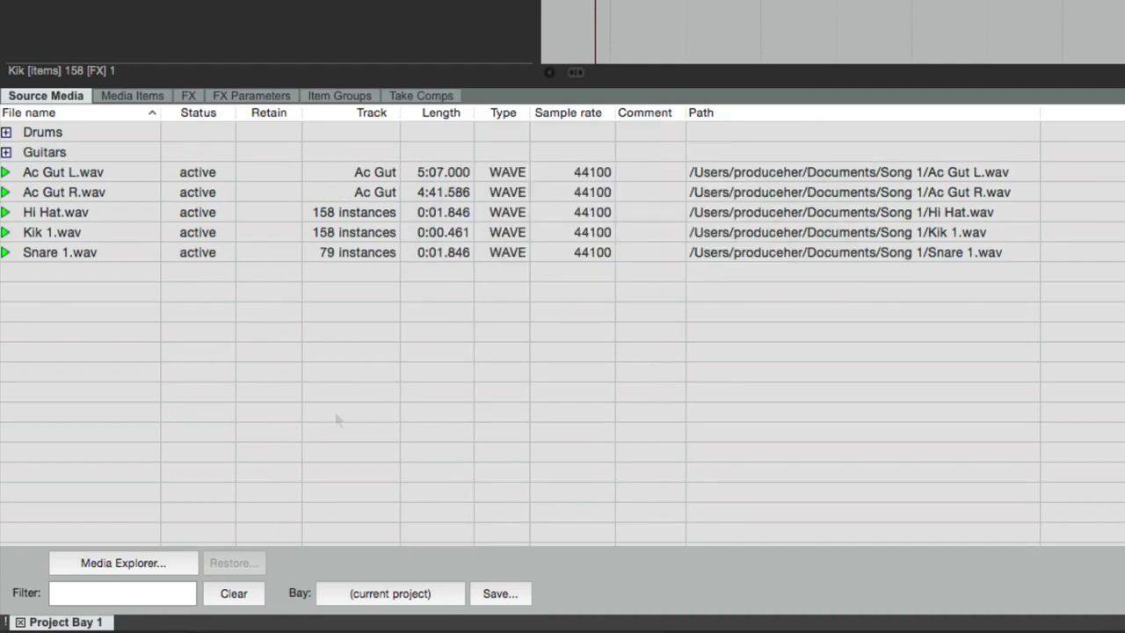
Step: Move both Ac Gut files into the Guitars folder and the hi-hat, kick and snare files into the Drums folder
click(137, 173)
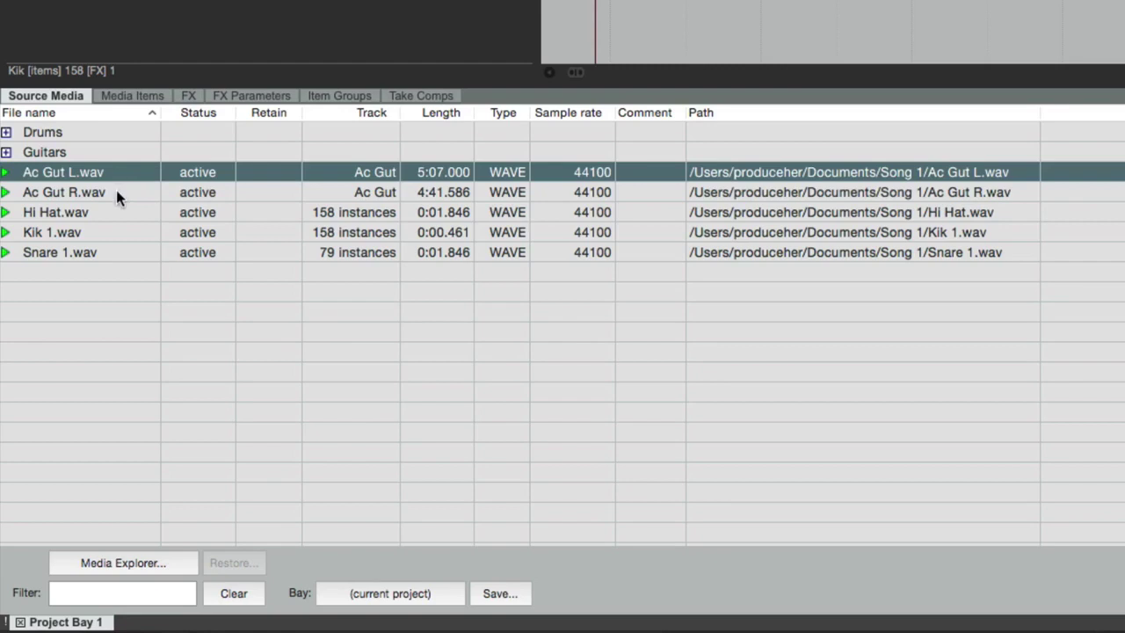
shift+click(81, 184)
drag(62, 160, 65, 154)
click(82, 171)
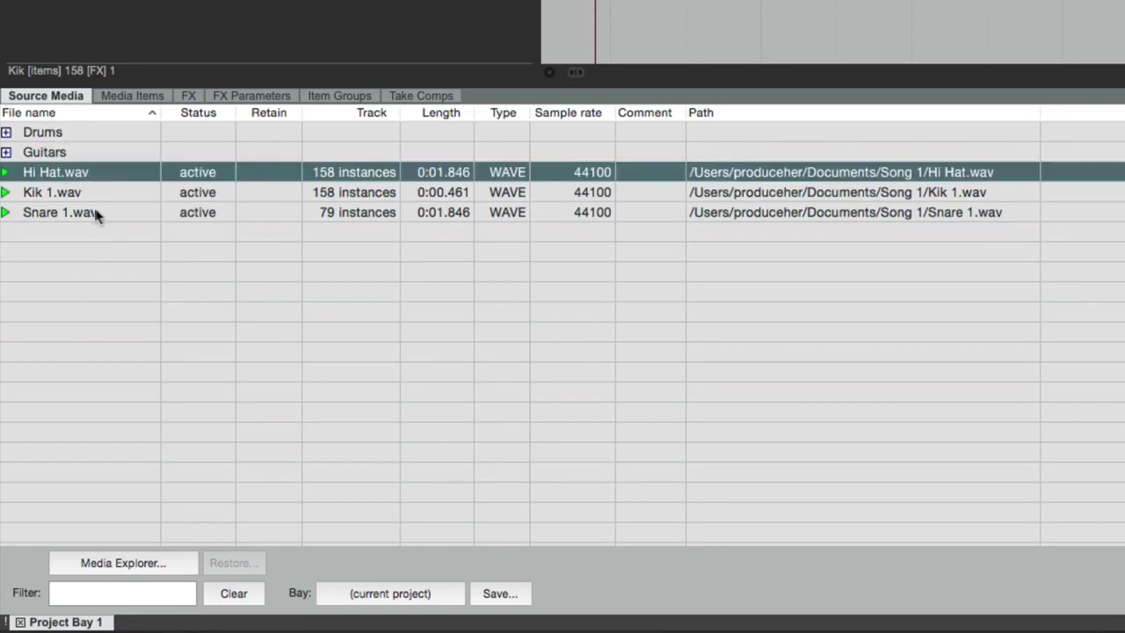
shift+click(94, 209)
drag(73, 173, 56, 132)
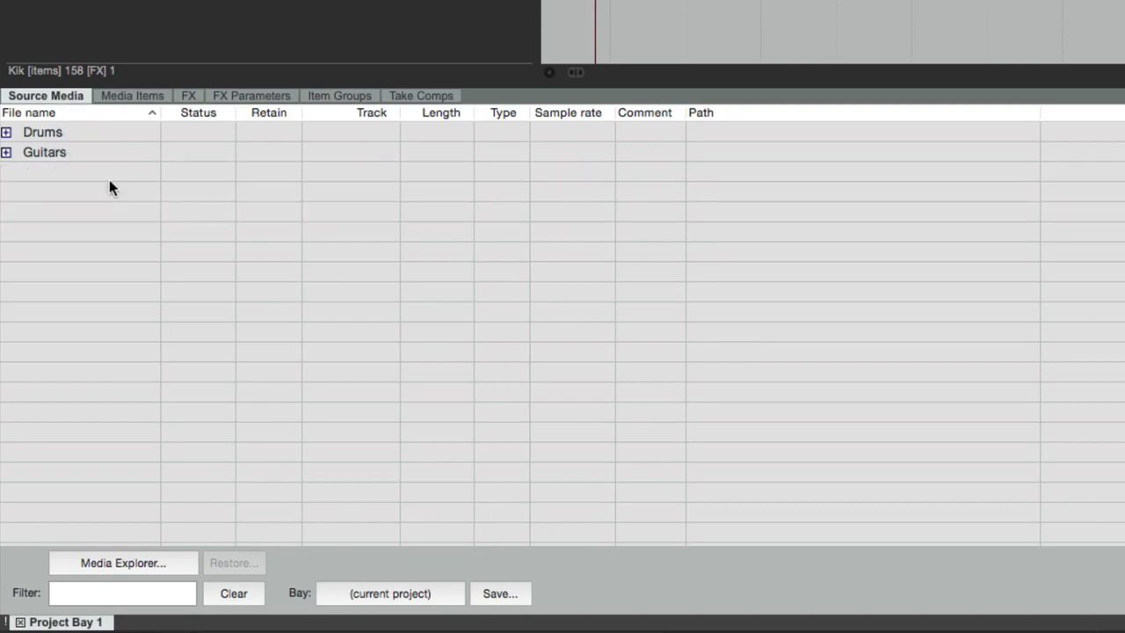
Step: Inspect the contents of the Drums and Guitars folders and compare them with the media items list
click(6, 132)
click(6, 132)
click(6, 153)
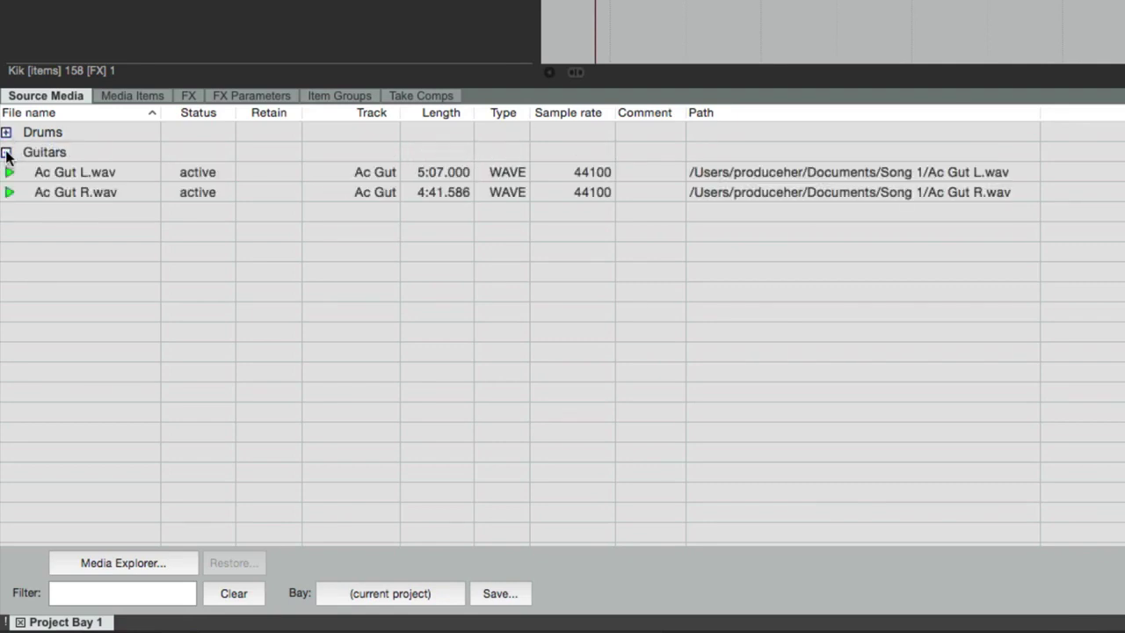
click(6, 153)
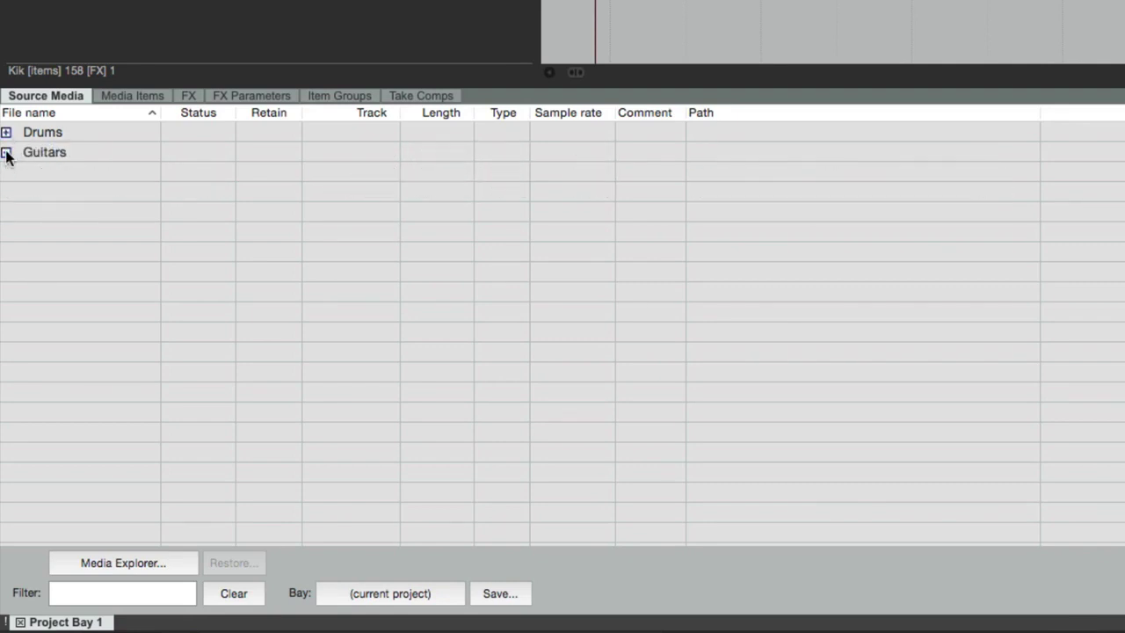
click(122, 99)
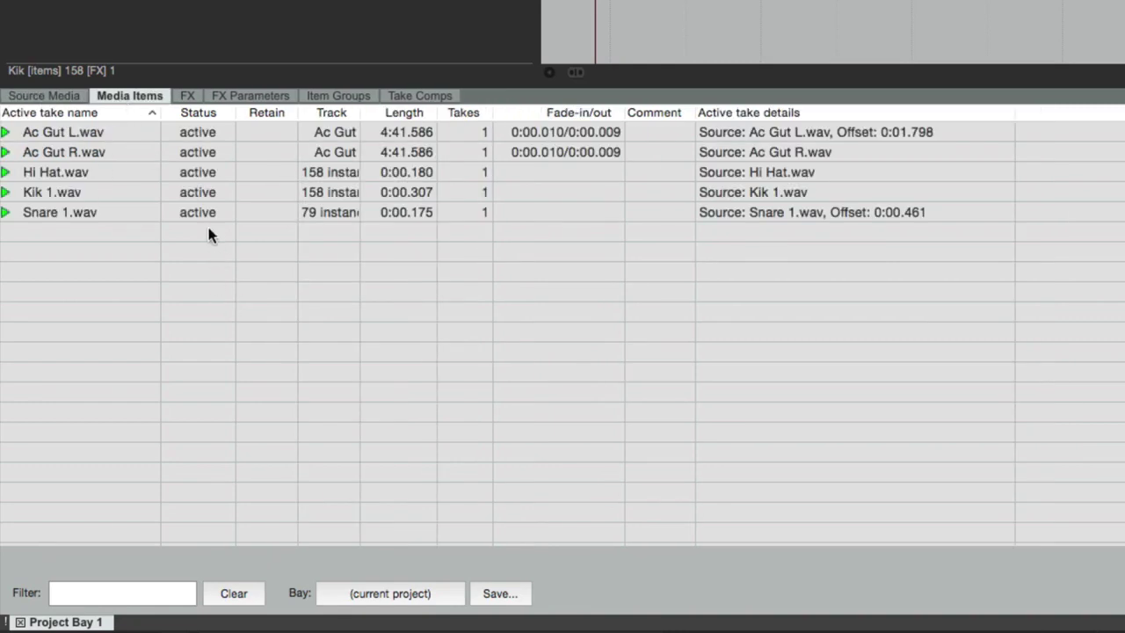
click(70, 97)
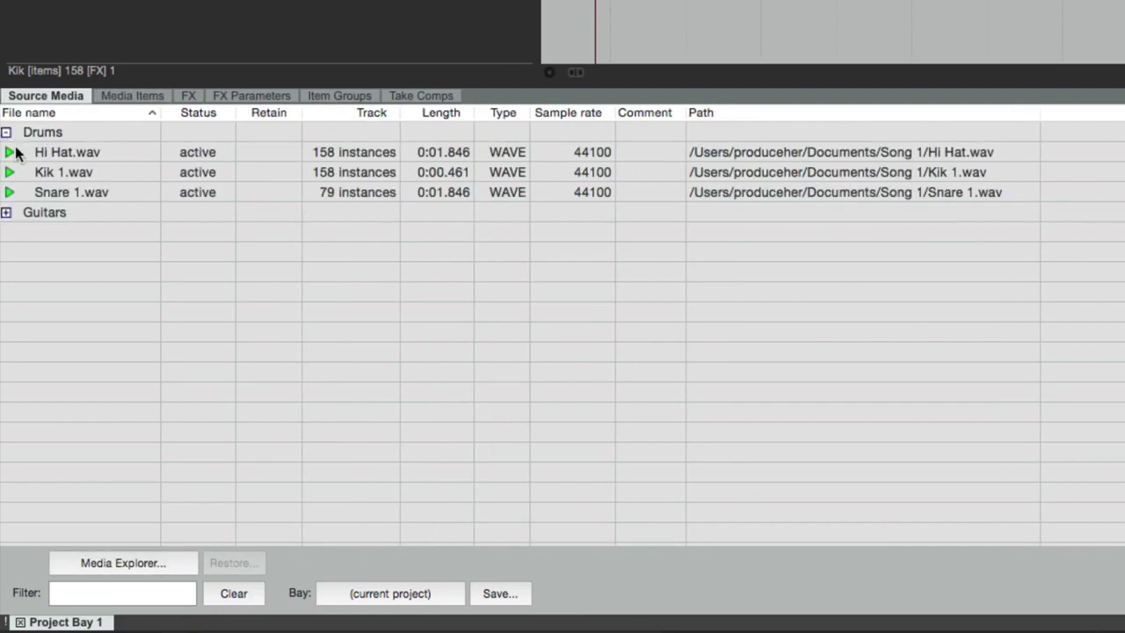
click(7, 213)
Step: Delete the Drums and Guitars folders while keeping their items
click(88, 130)
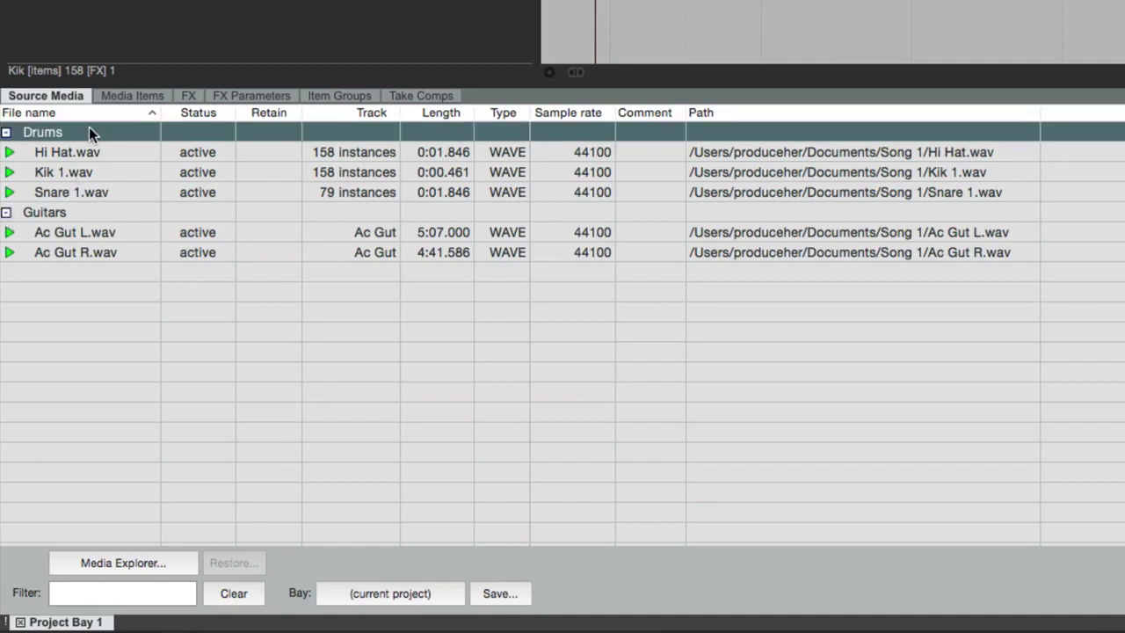
right_click(89, 130)
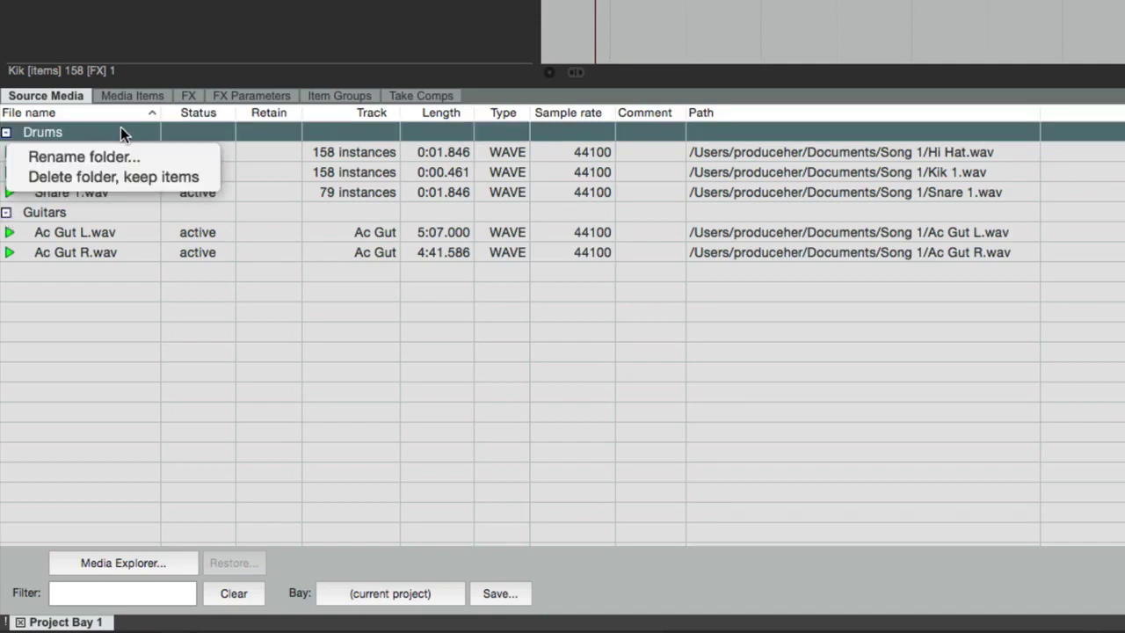
click(126, 175)
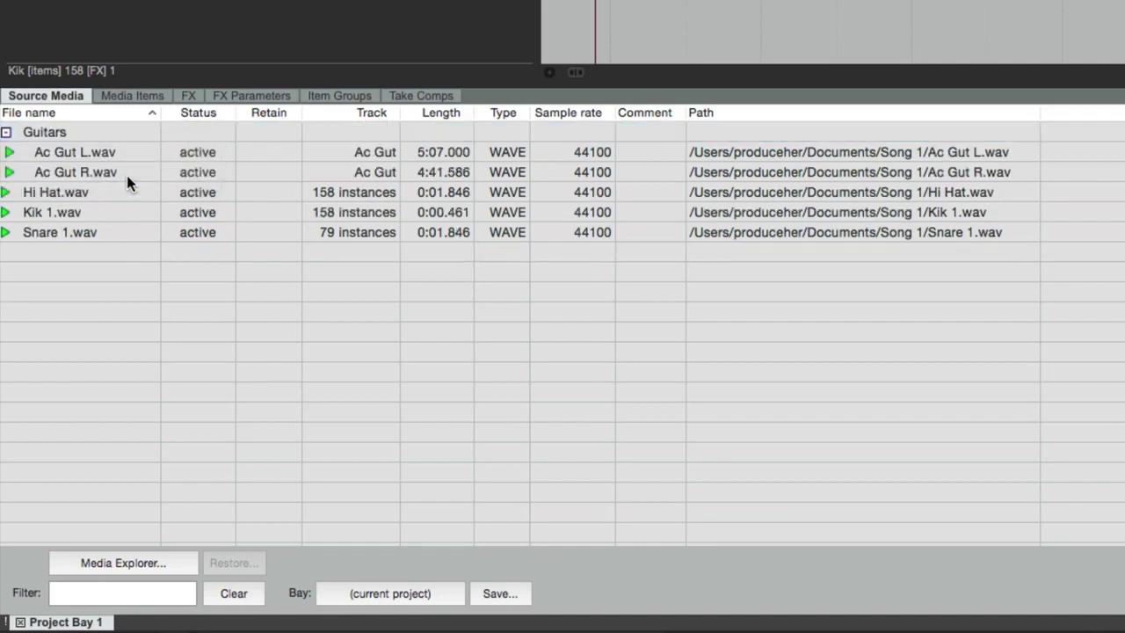
right_click(105, 129)
click(135, 178)
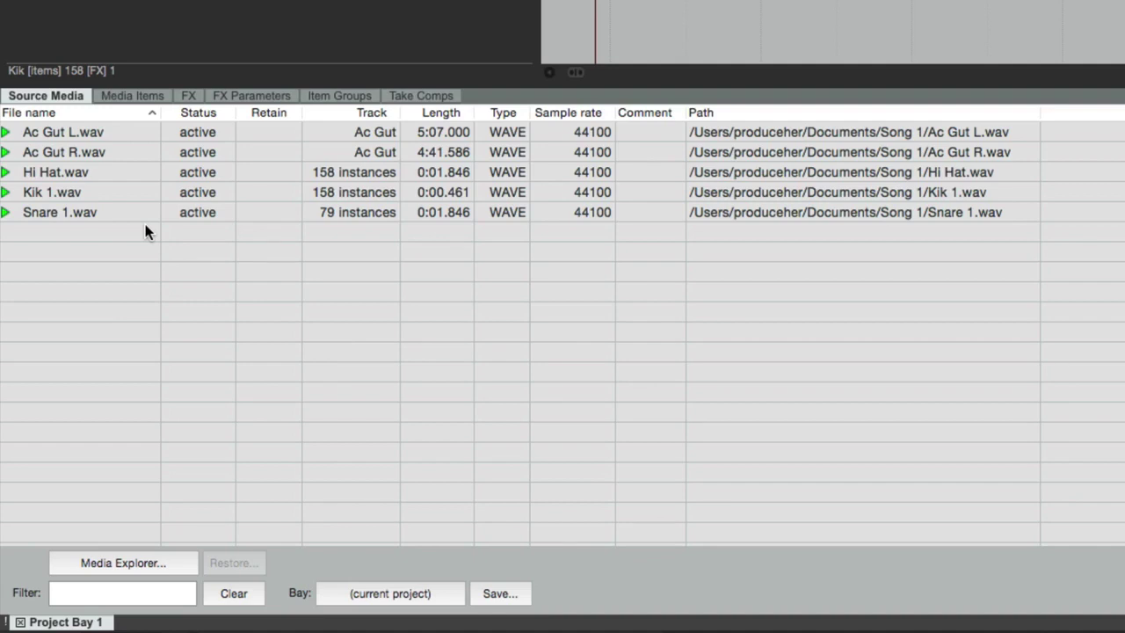
Step: Enable mirroring of the selection between the bay and the project
key(Down)
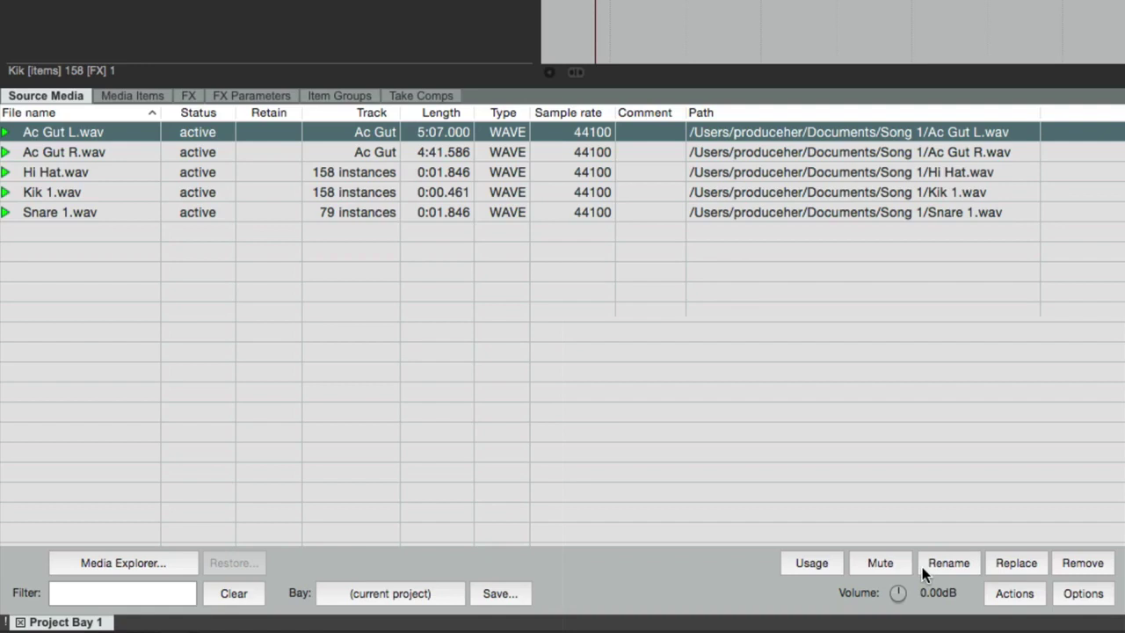
click(1090, 596)
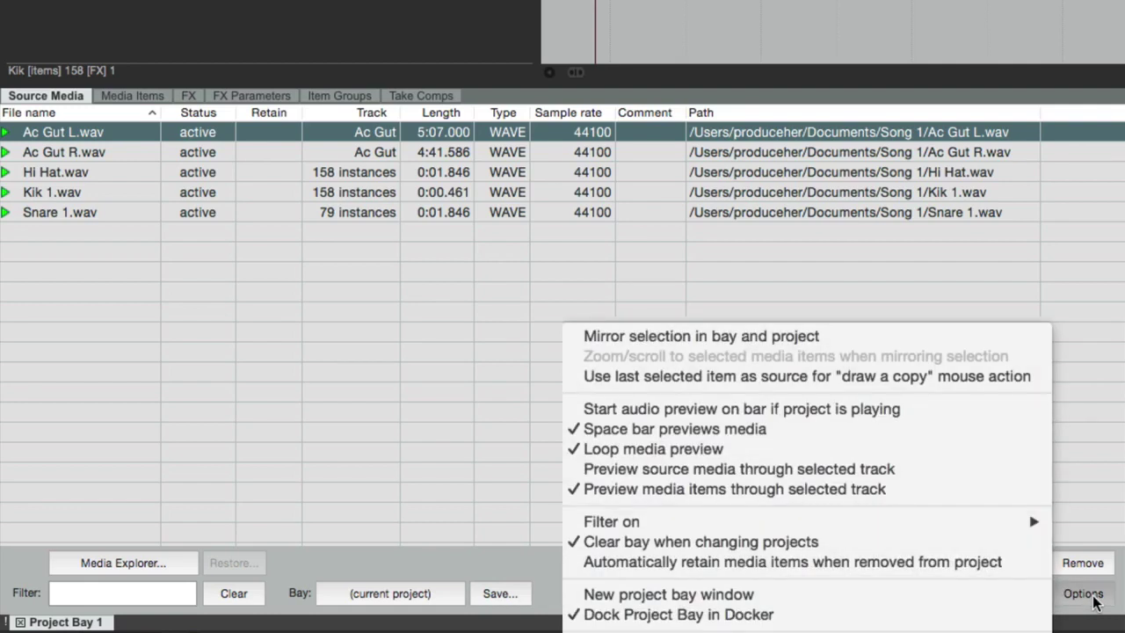
click(964, 334)
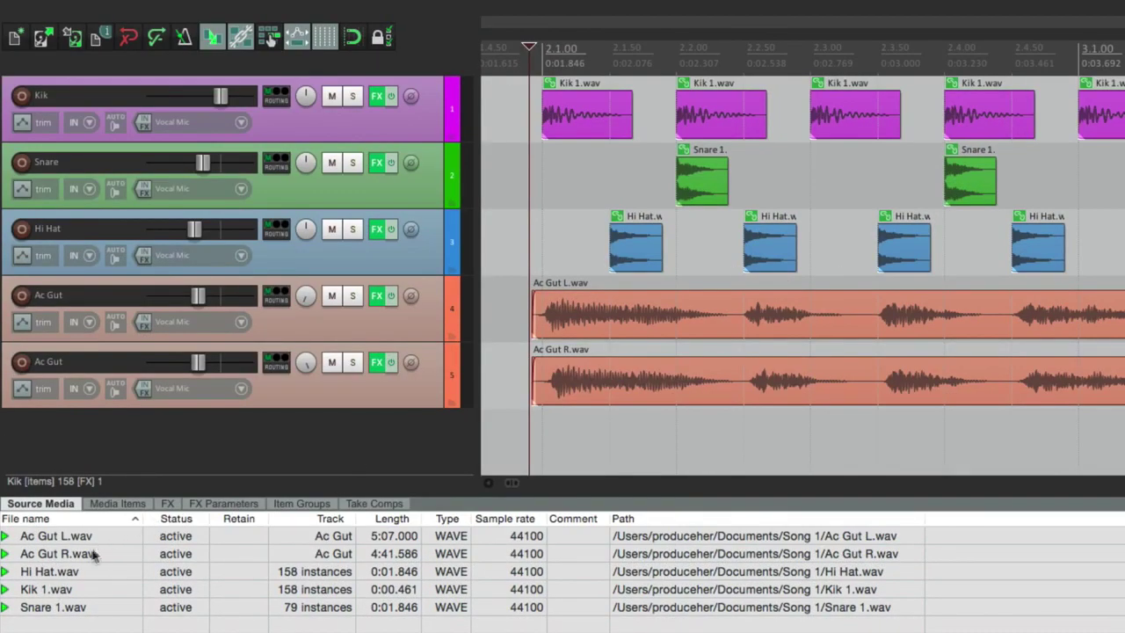
Step: Test the mirrored selection with Ac Gut L.wav, Snare 1.wav and Kik 1.wav in the bay and the arrangement
click(120, 538)
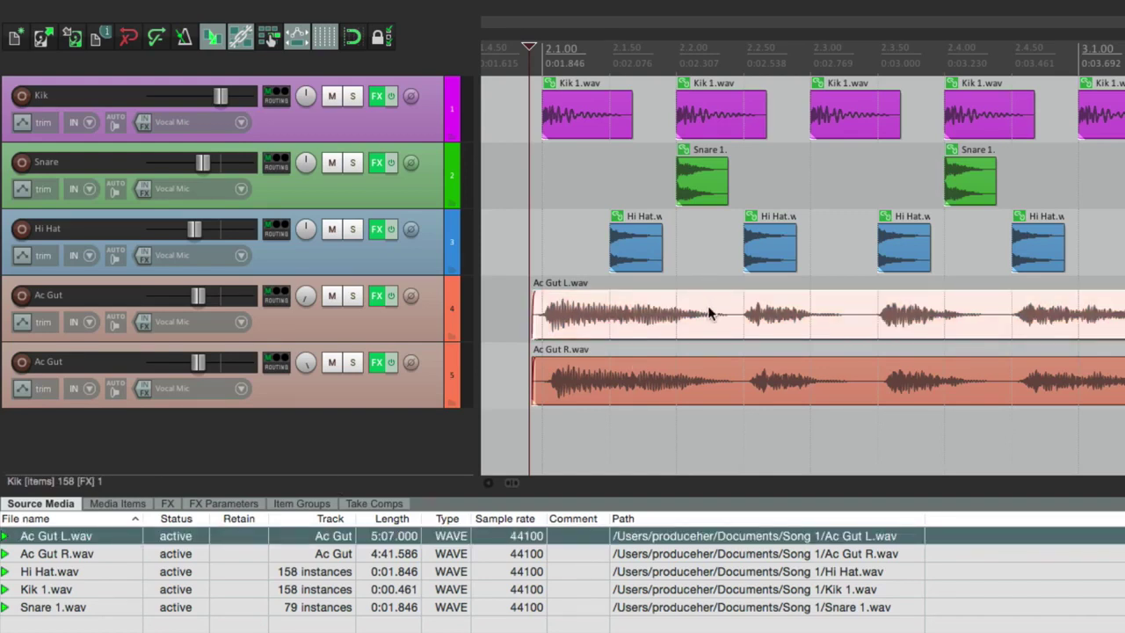
click(706, 178)
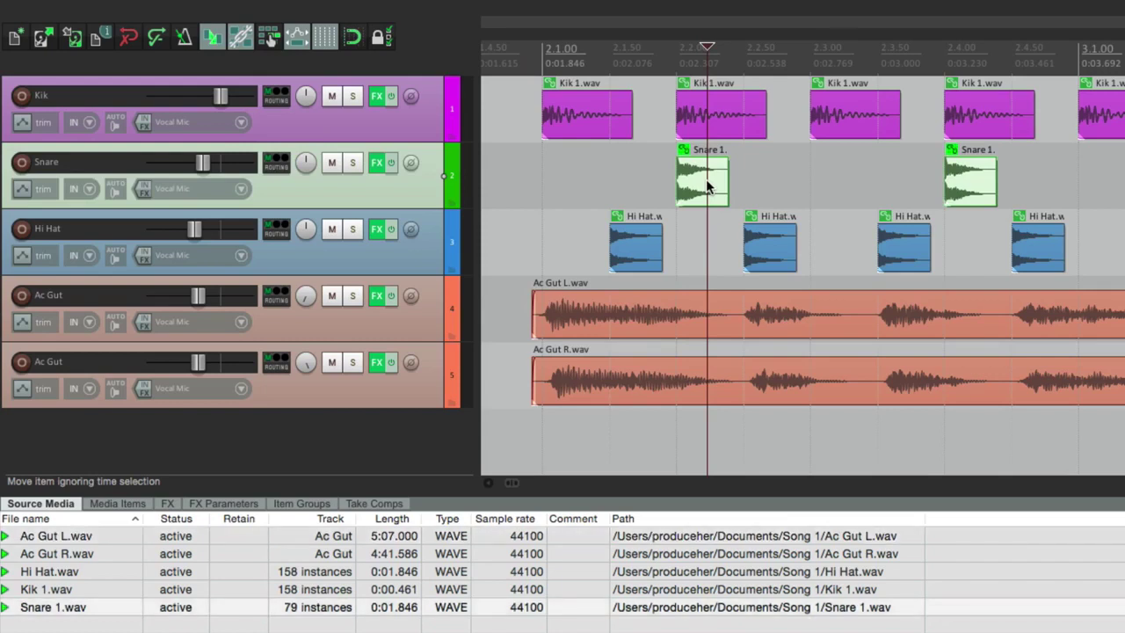
click(114, 608)
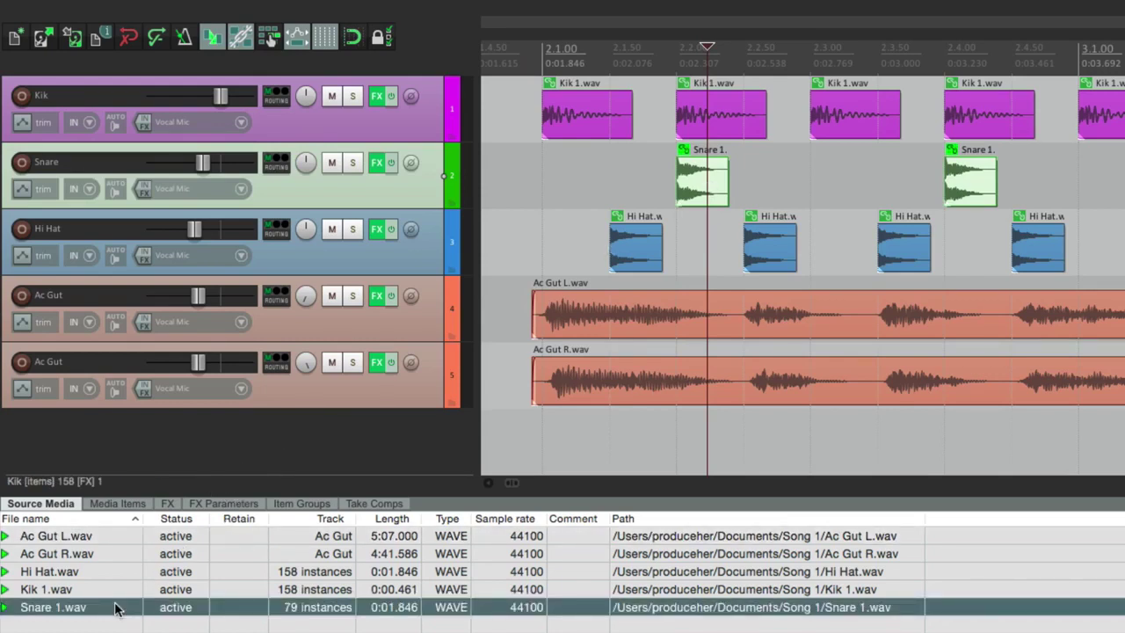
click(574, 118)
click(124, 592)
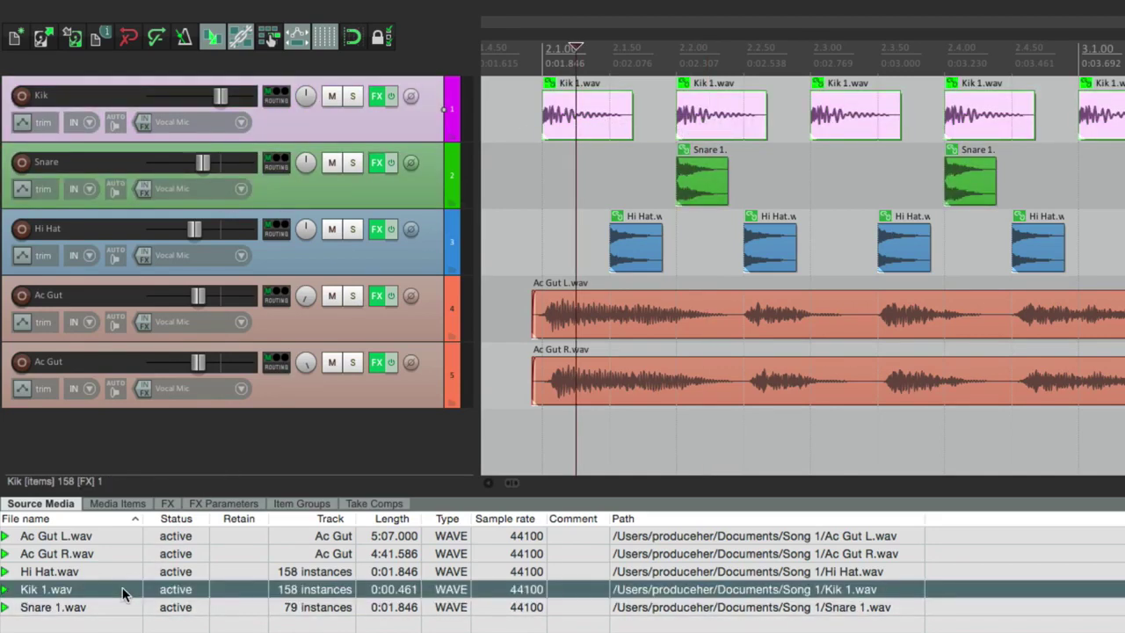
Step: Look through the bay's source media, media items and FX lists
click(118, 574)
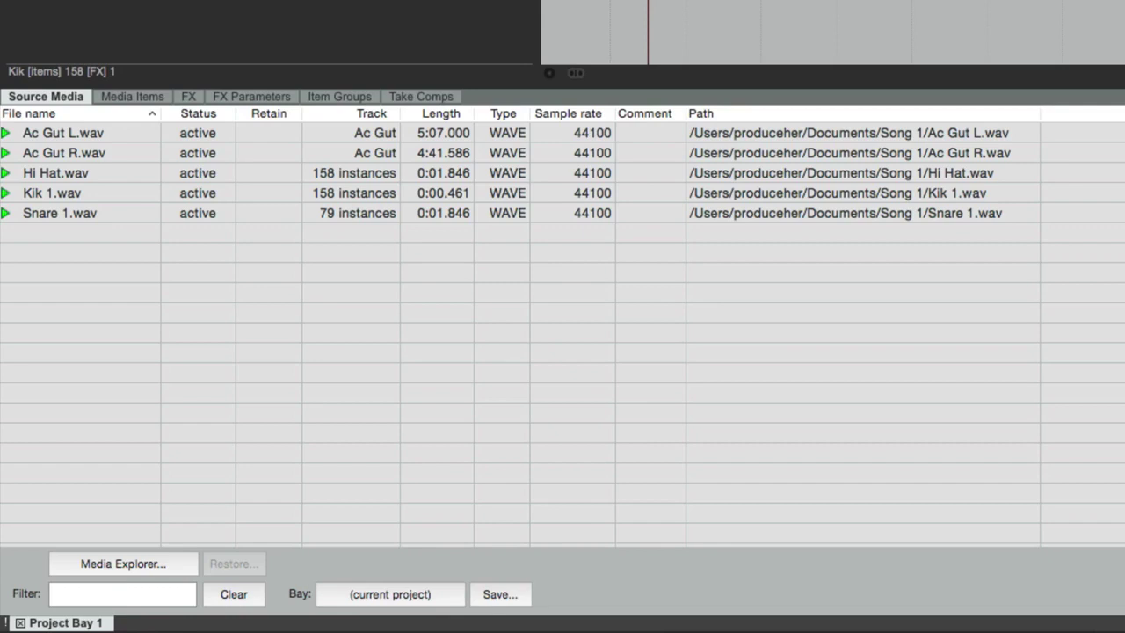
click(118, 98)
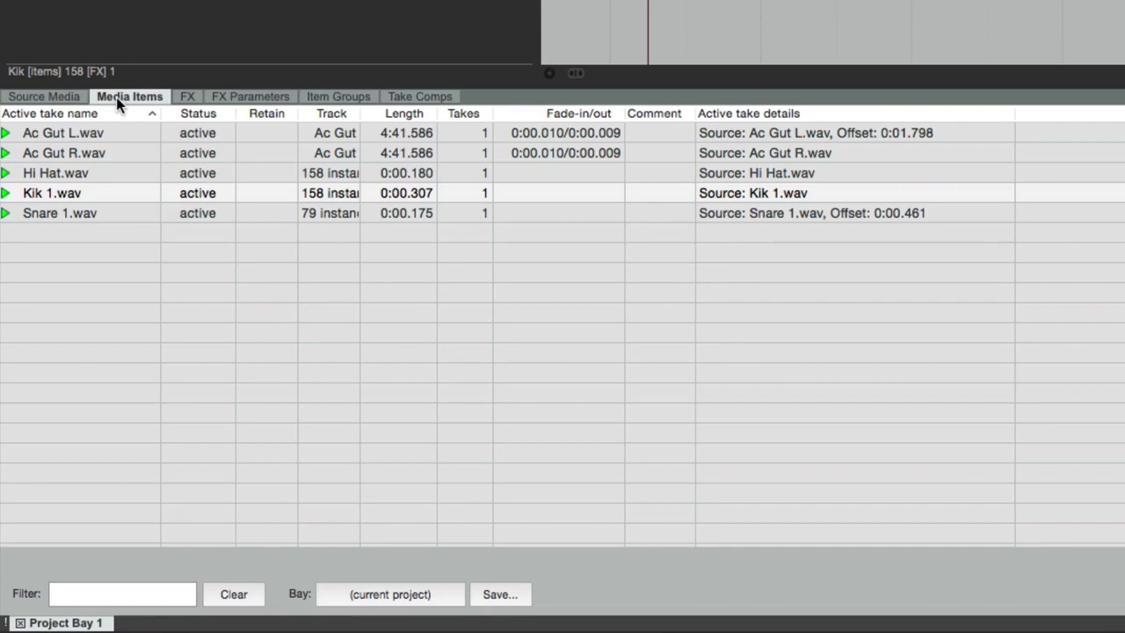
click(183, 98)
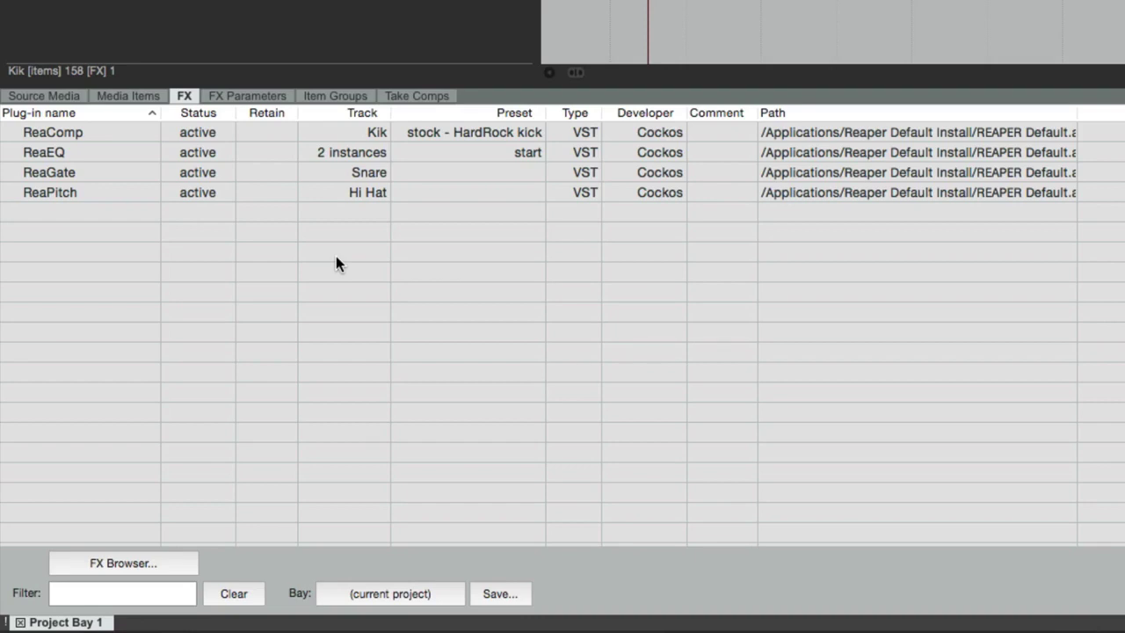
Step: View the ReaEQ instance on track 4 "Ac Gut" from the bay's FX list, closing its window when done
click(140, 155)
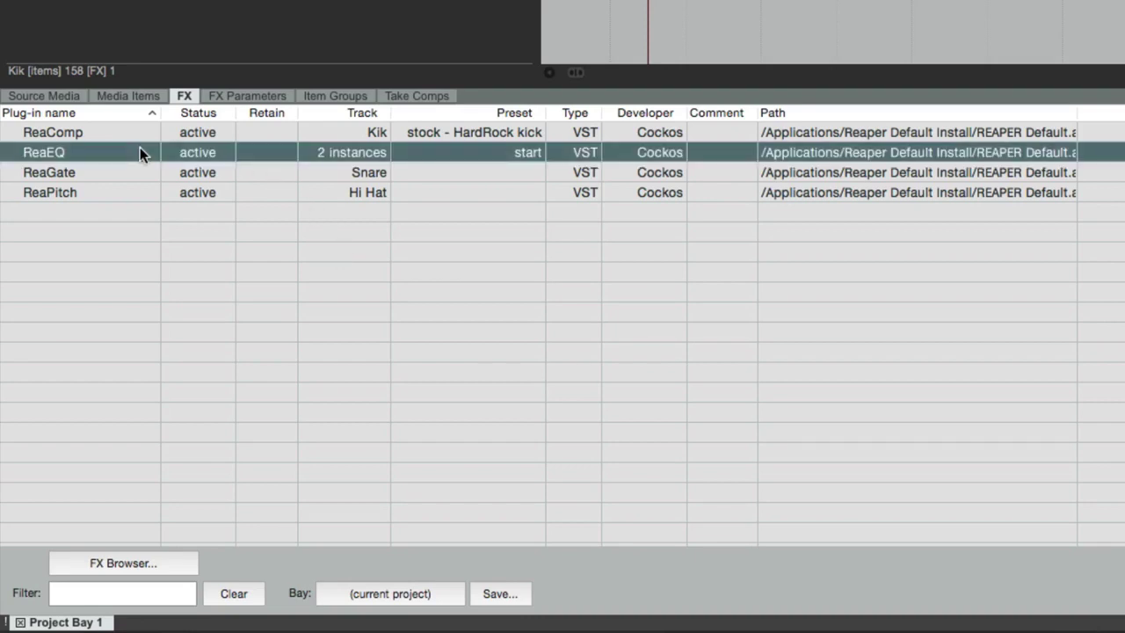
click(343, 152)
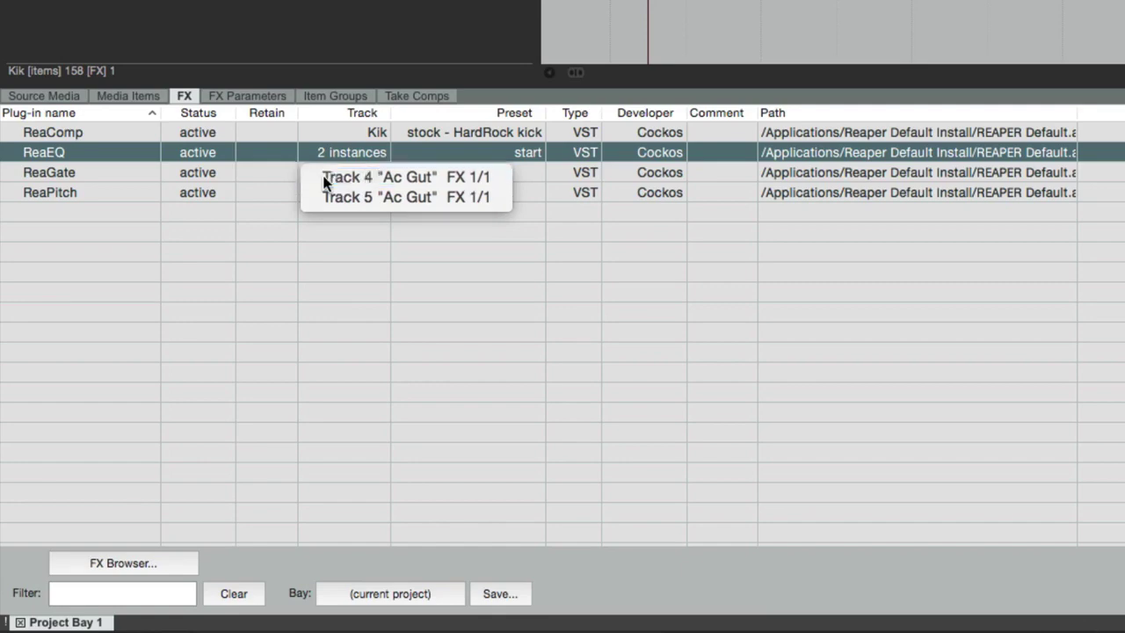
click(325, 178)
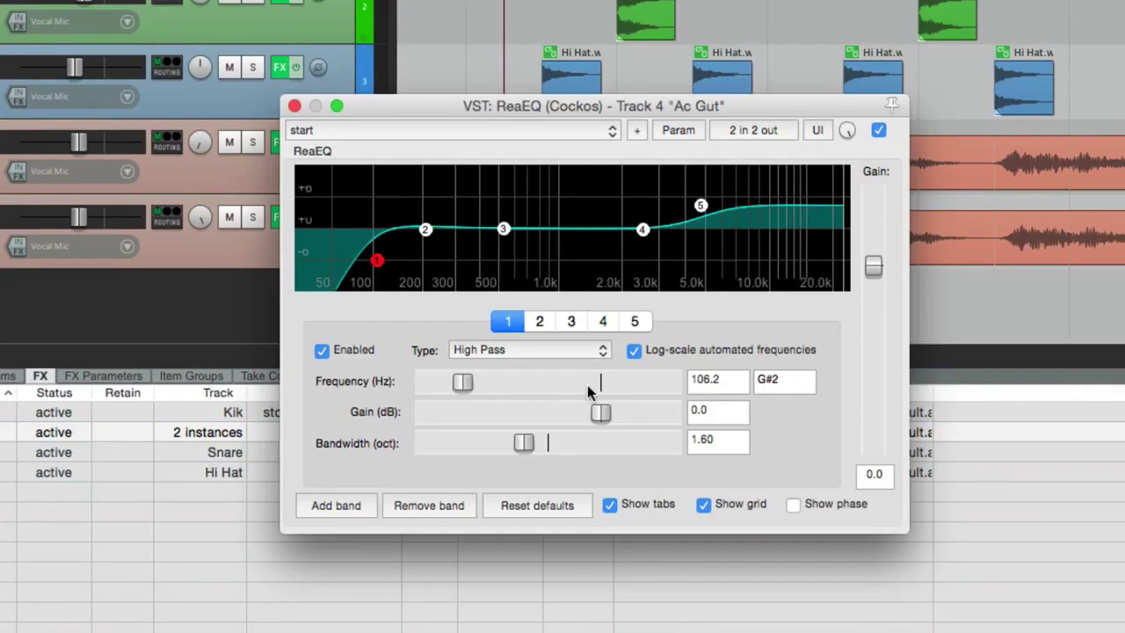
click(294, 105)
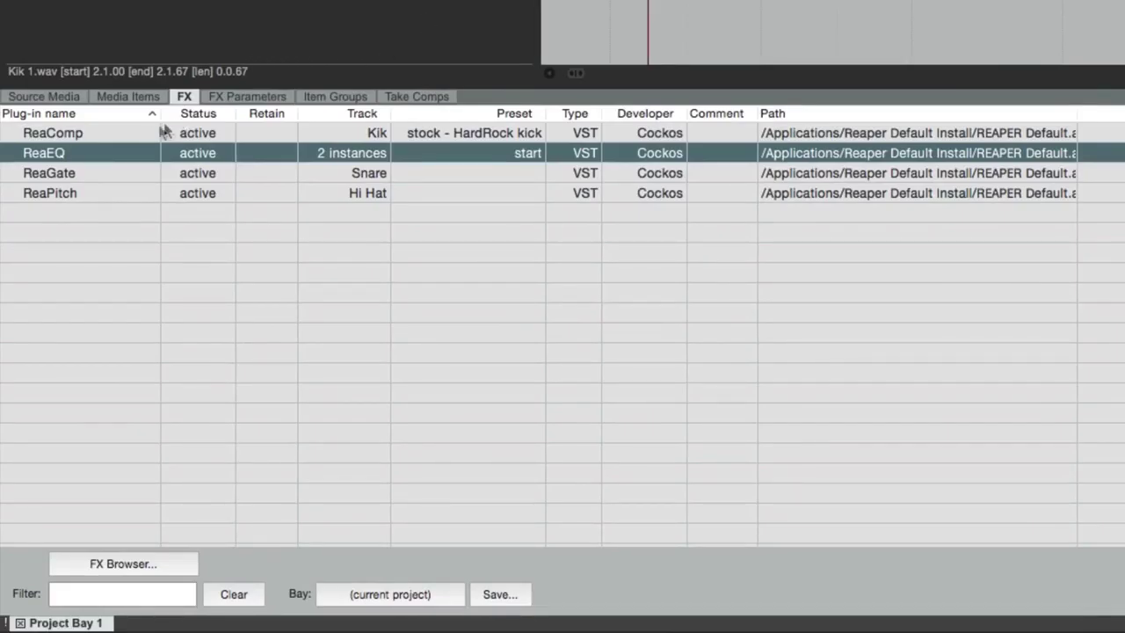
Step: View the ReaComp plug-in on the Kik track from the bay's FX list, closing its window when done
click(150, 132)
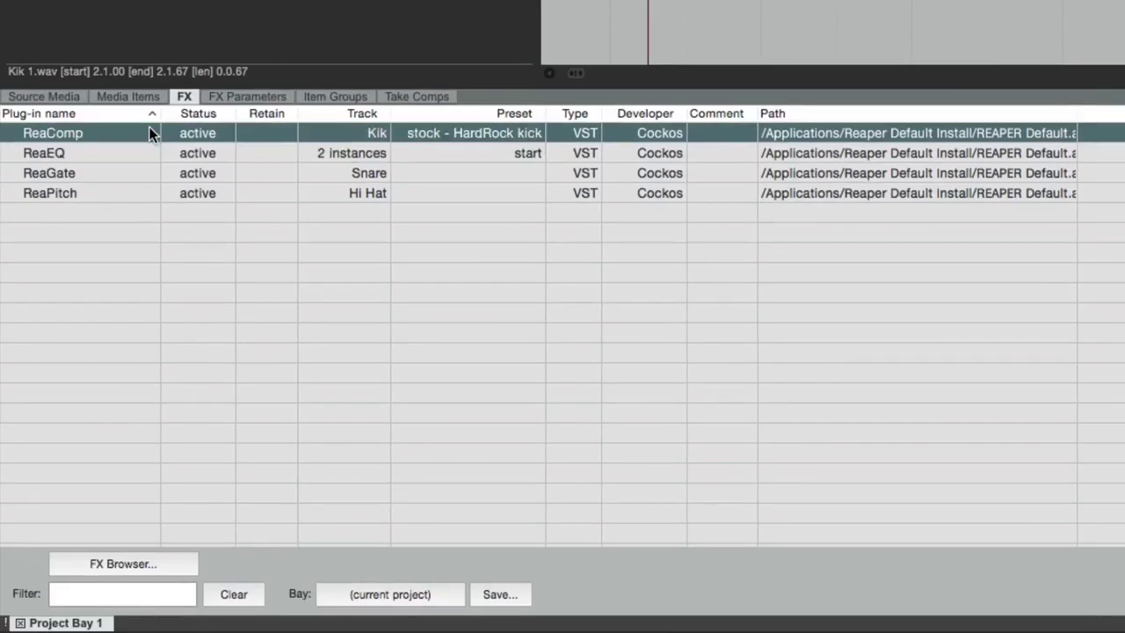
click(351, 140)
click(352, 162)
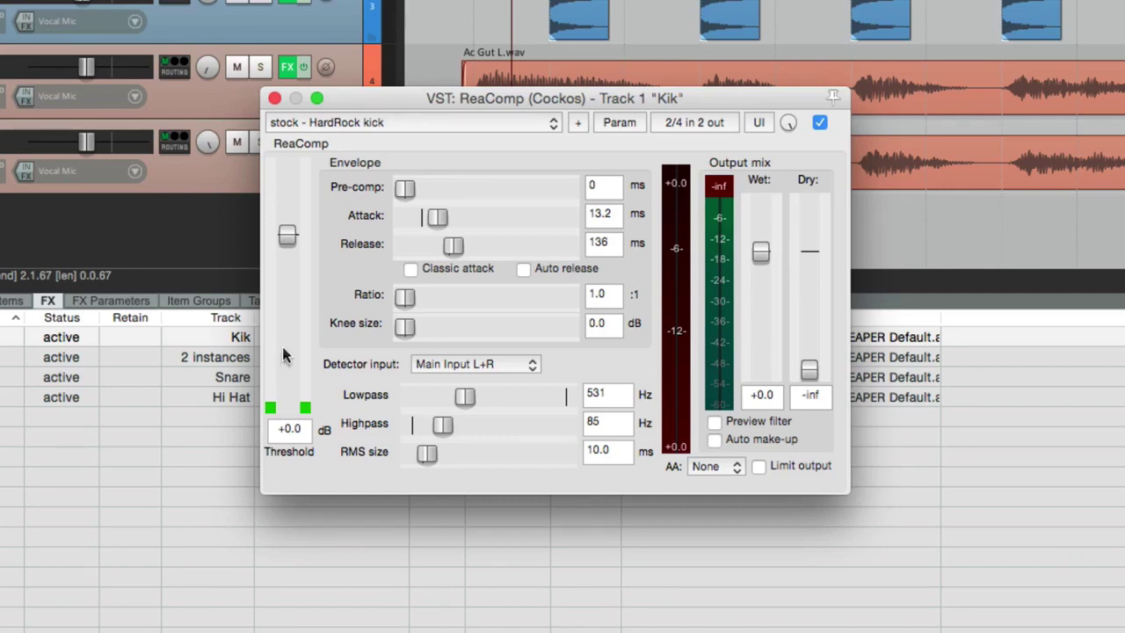
click(274, 97)
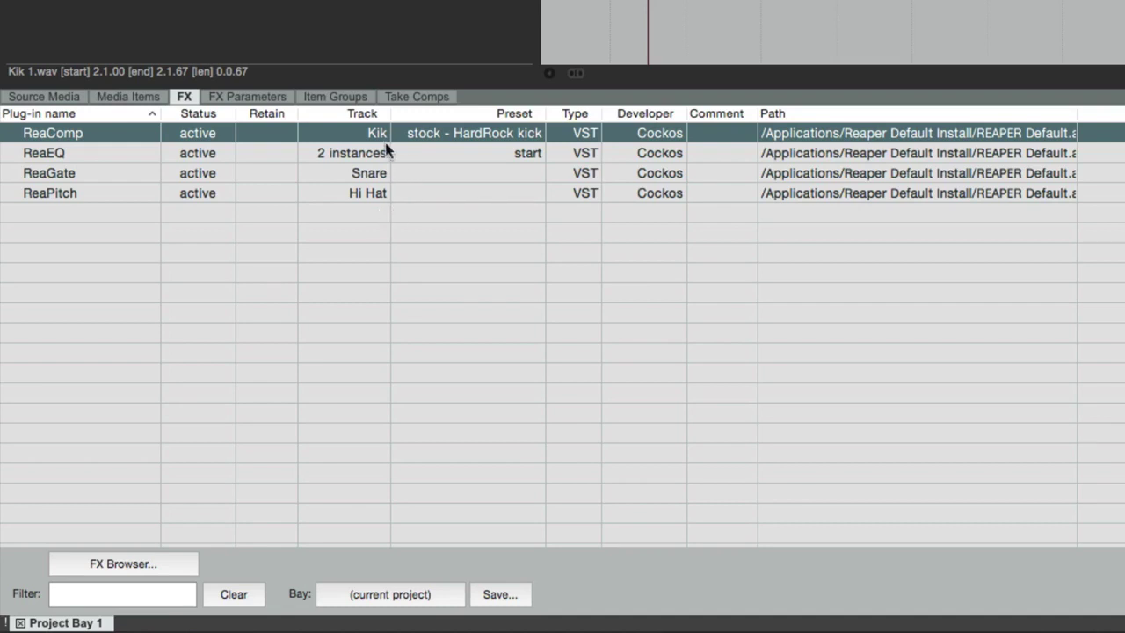
Step: Examine the preset choices offered for ReaComp and for single or all instances of ReaEQ
click(479, 136)
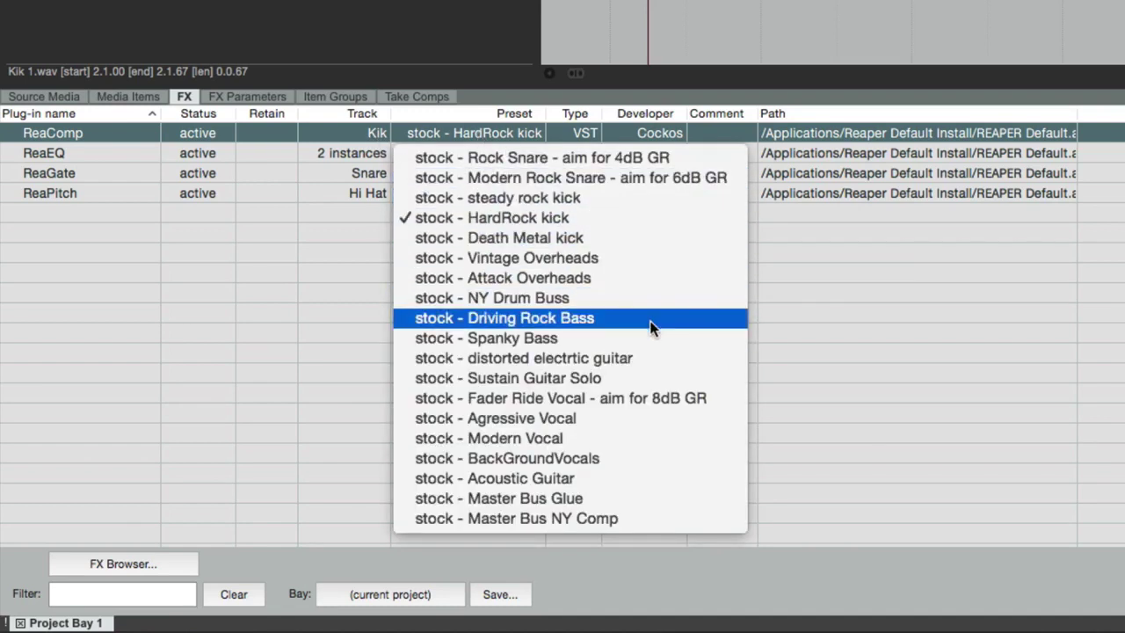
click(374, 288)
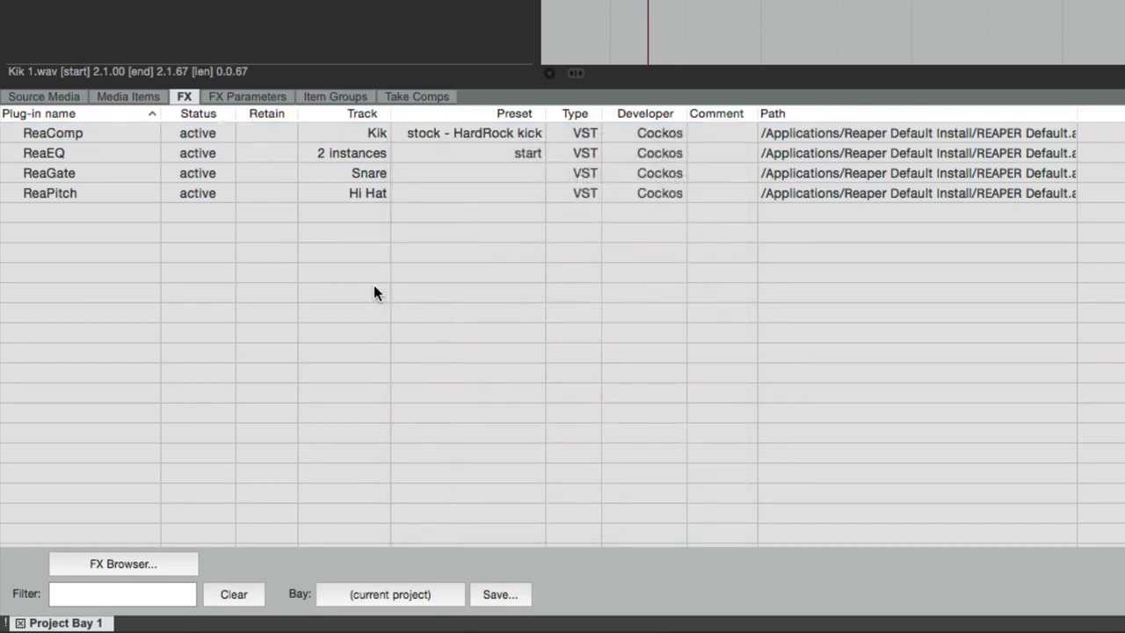
click(359, 154)
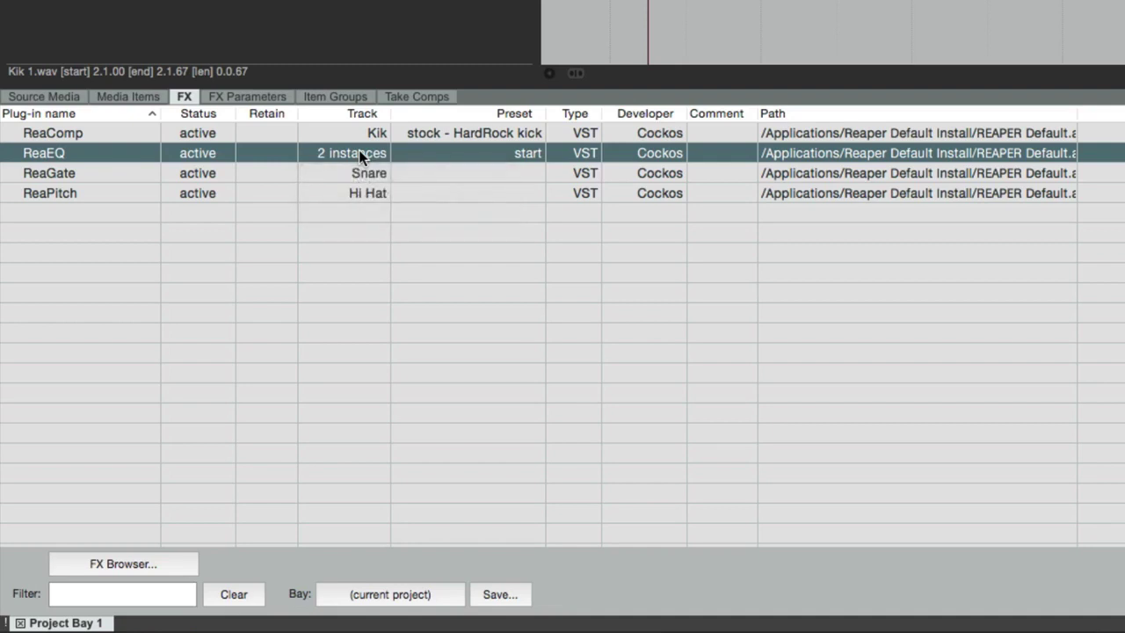
click(496, 153)
mouse_move(504, 216)
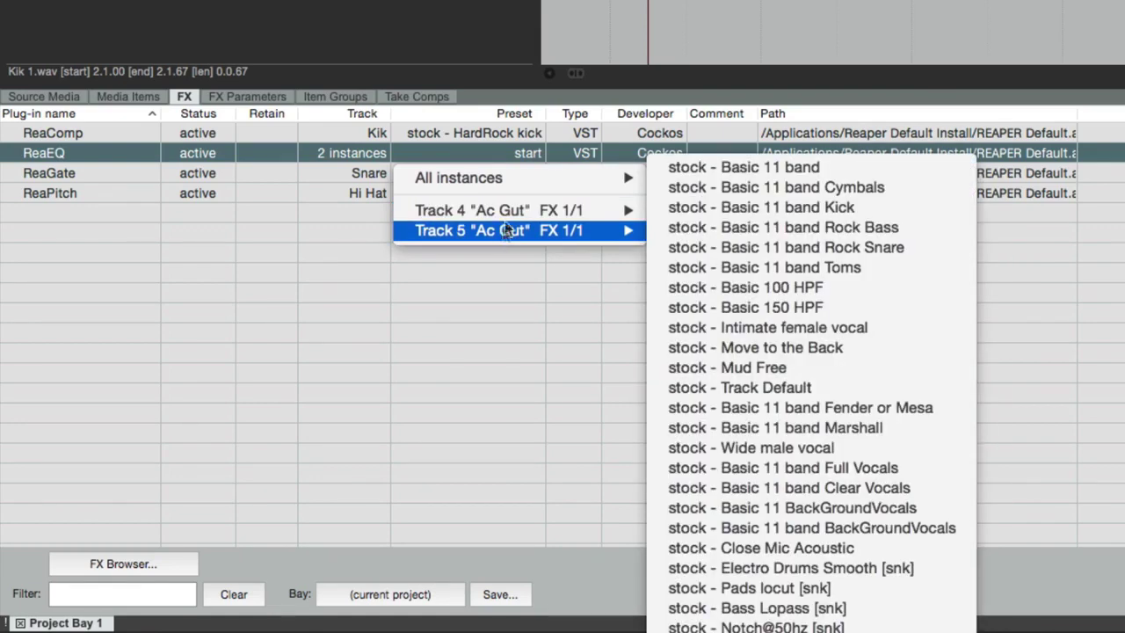
mouse_move(509, 175)
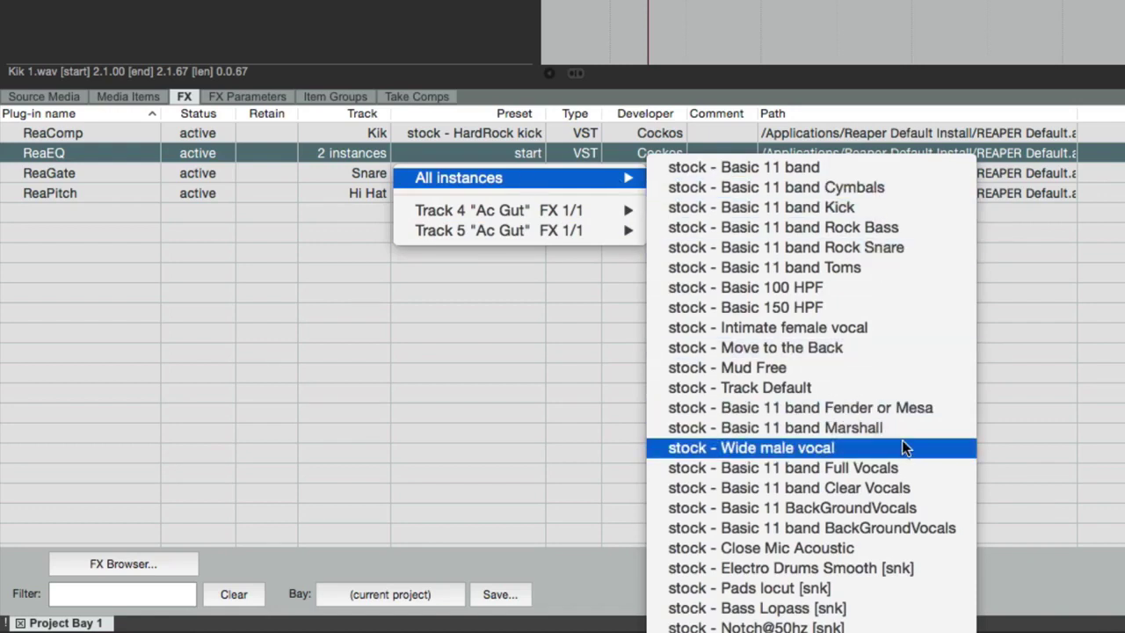
click(809, 388)
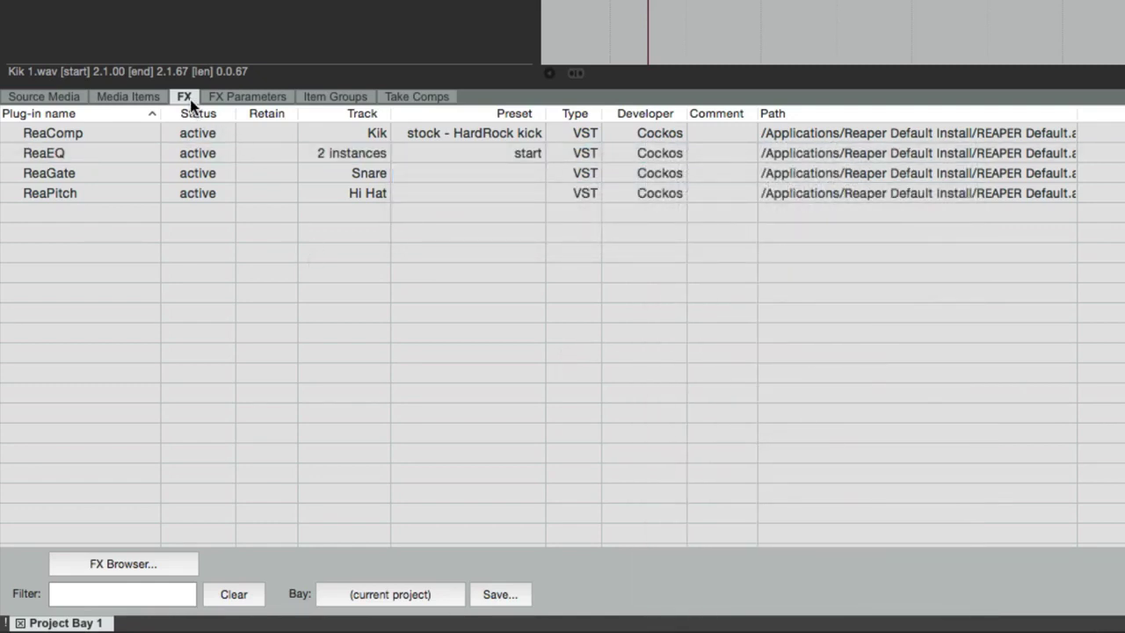
Step: Examine ReaComp's parameters on the Kik track and the options offered for Thresh in the FX parameters list
click(252, 93)
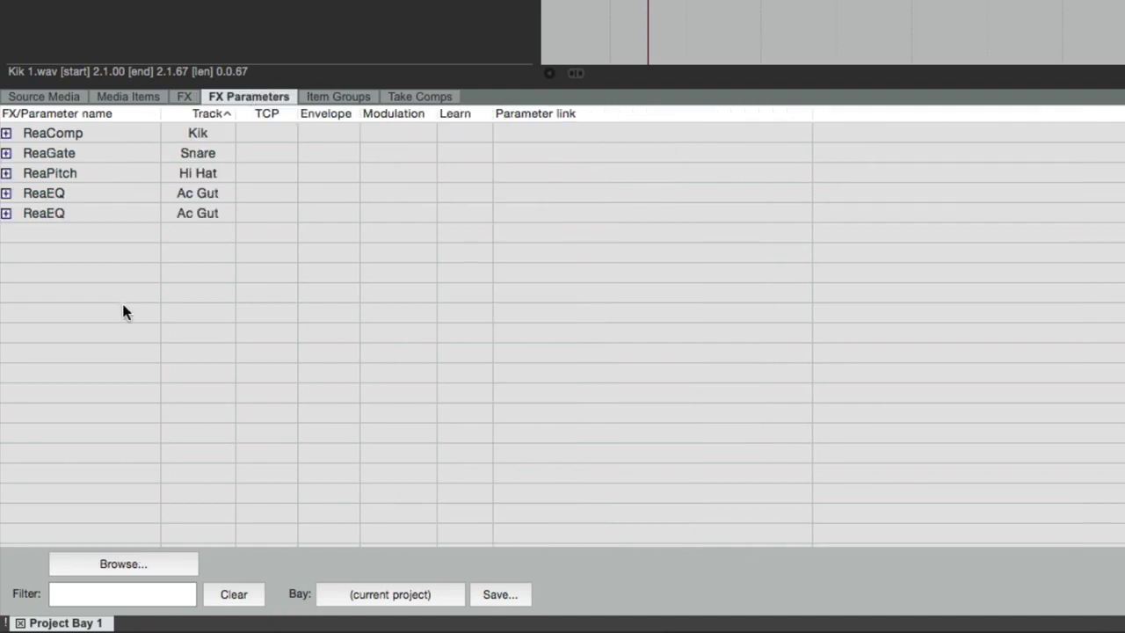
click(6, 134)
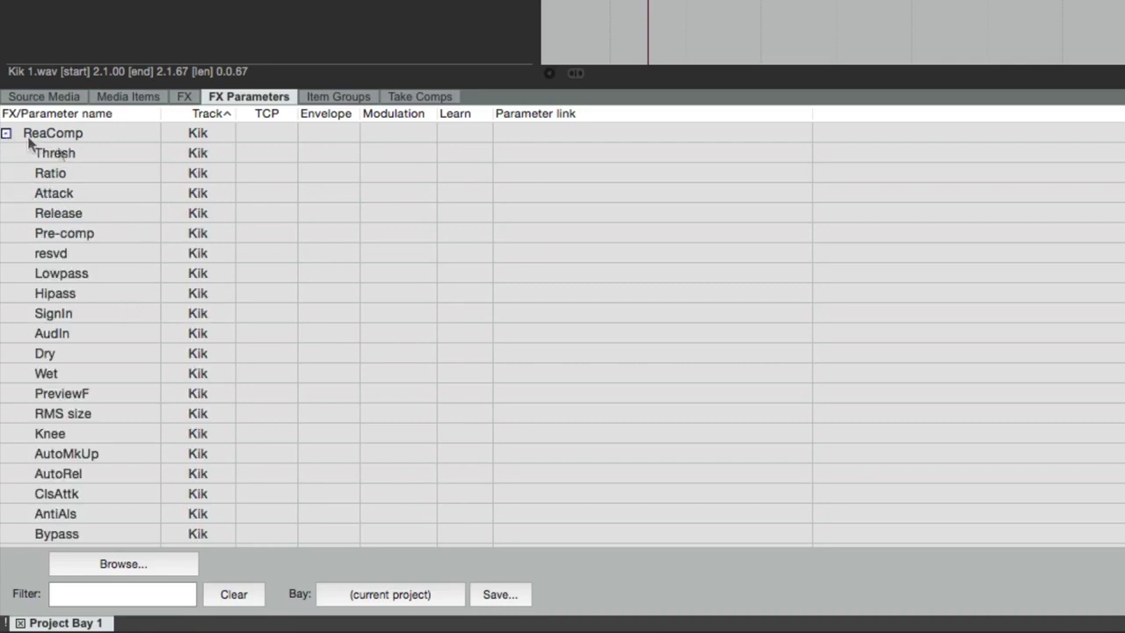
click(95, 156)
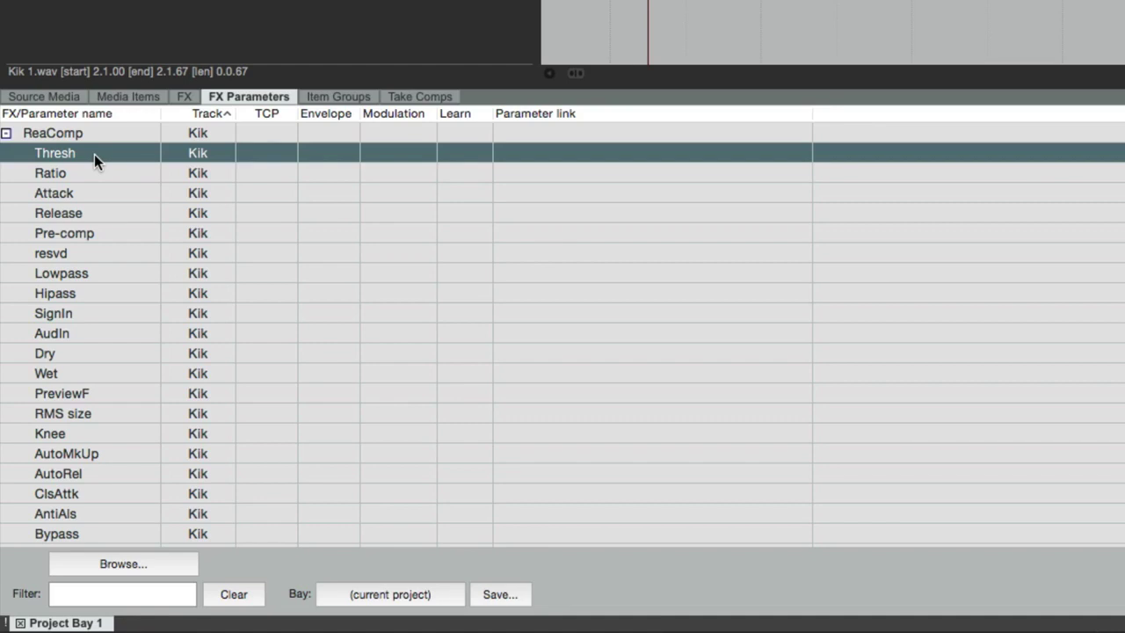
right_click(94, 153)
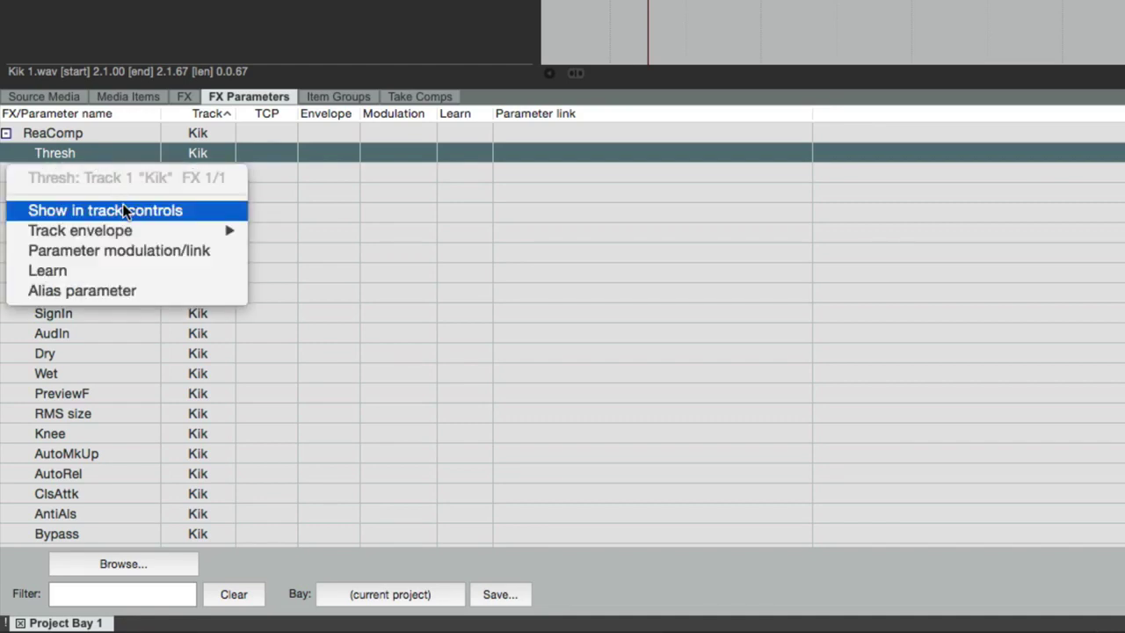
mouse_move(150, 231)
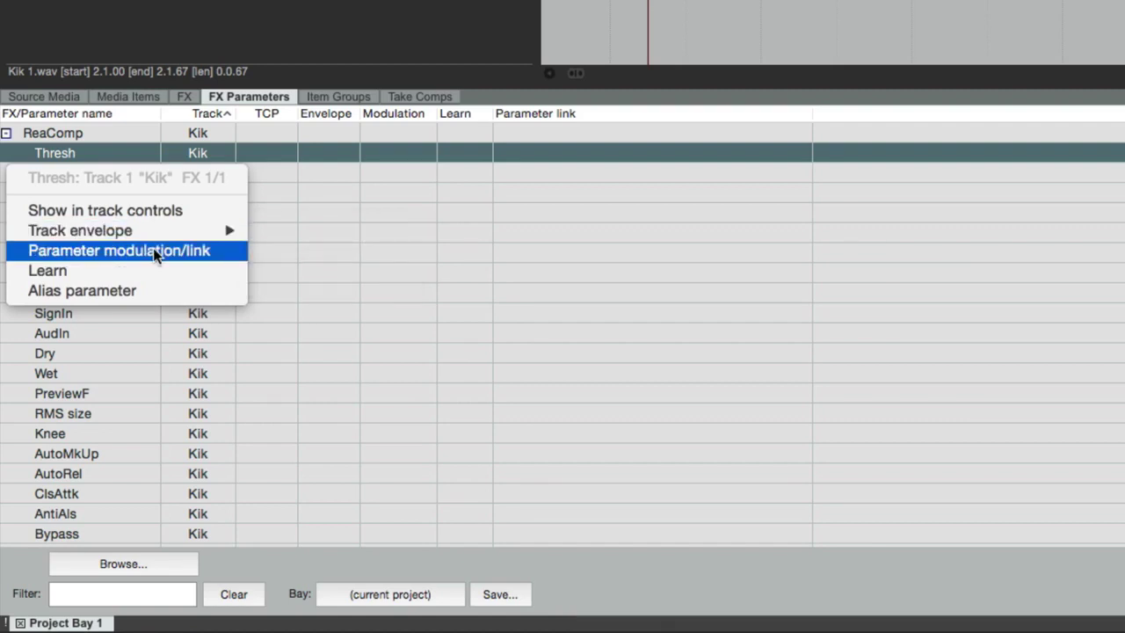
click(333, 234)
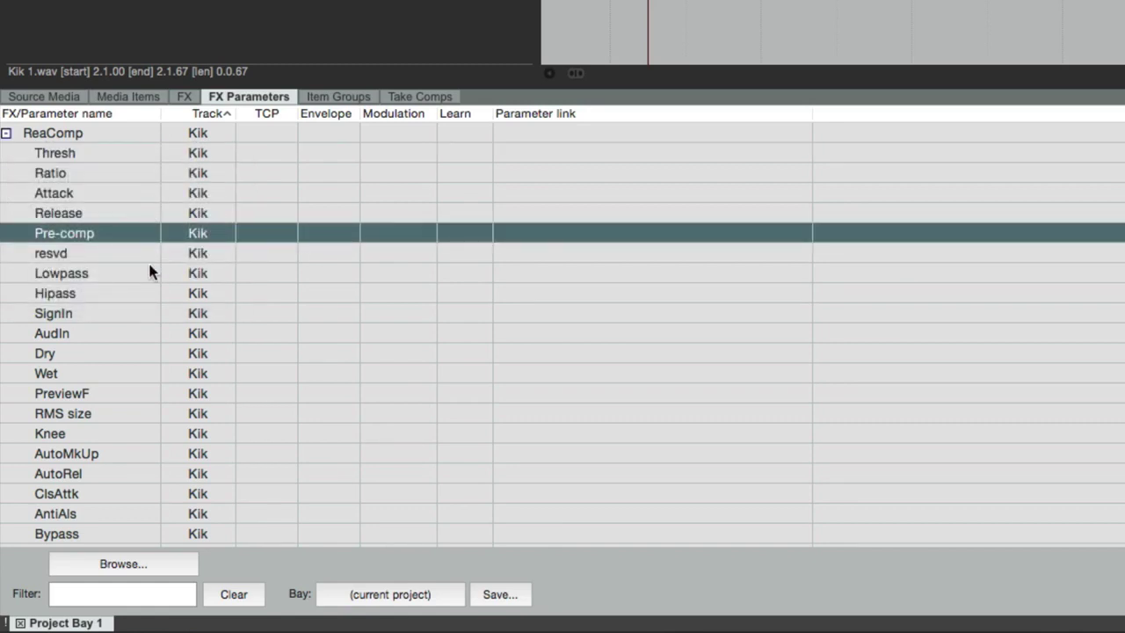
click(6, 133)
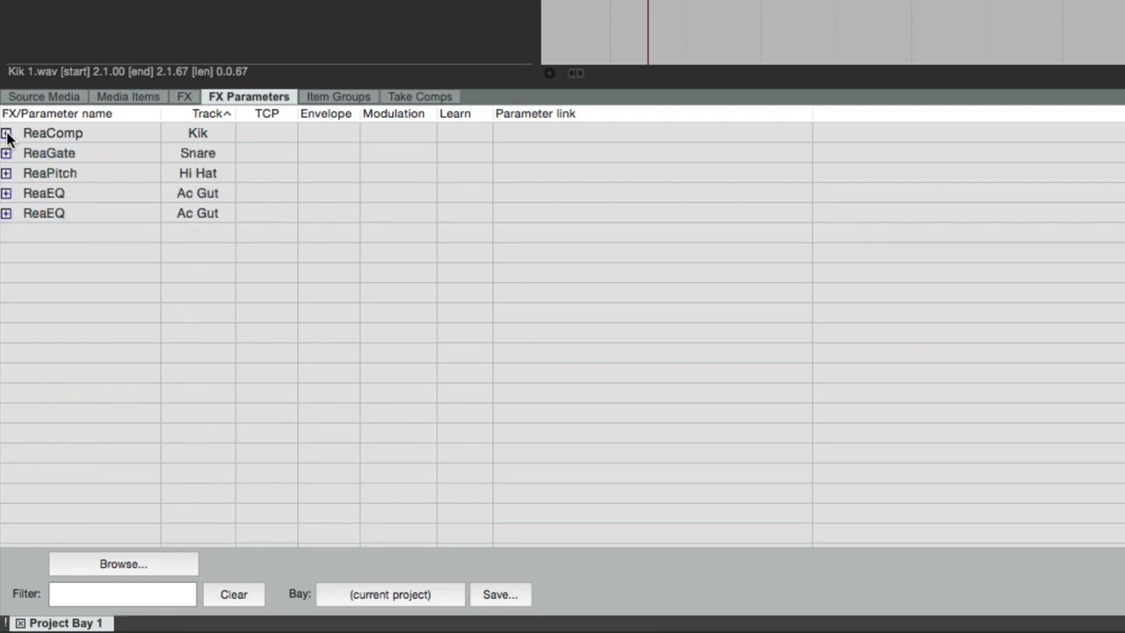
Step: Examine the parameters of the first Ac Gut track's ReaEQ and the options offered for Q-Low Shelf 2
click(8, 194)
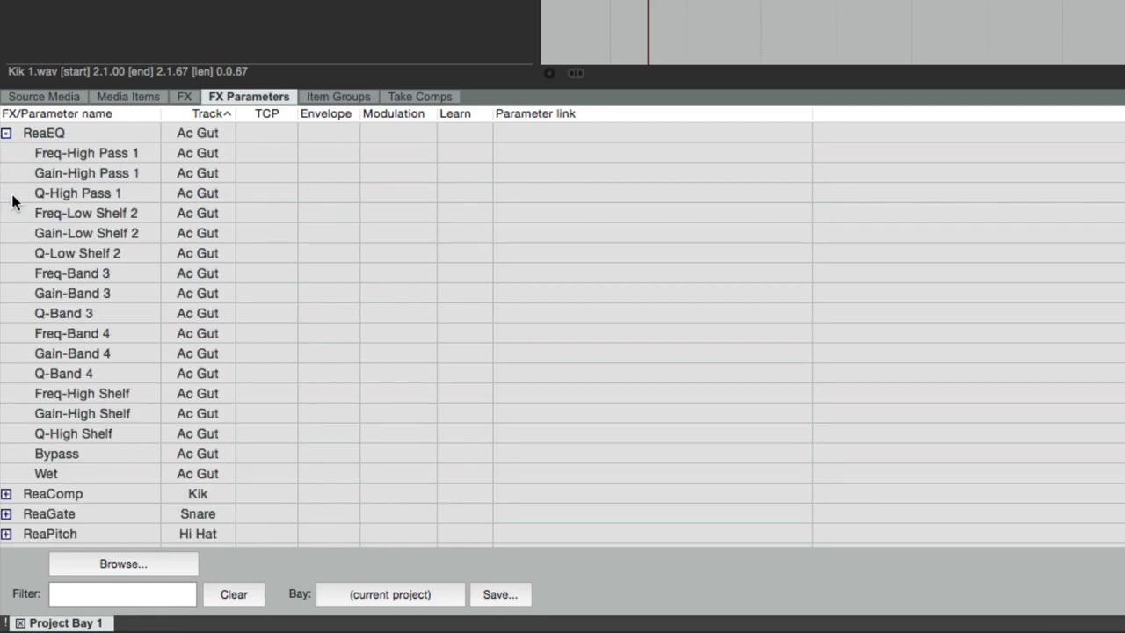
click(113, 256)
right_click(113, 257)
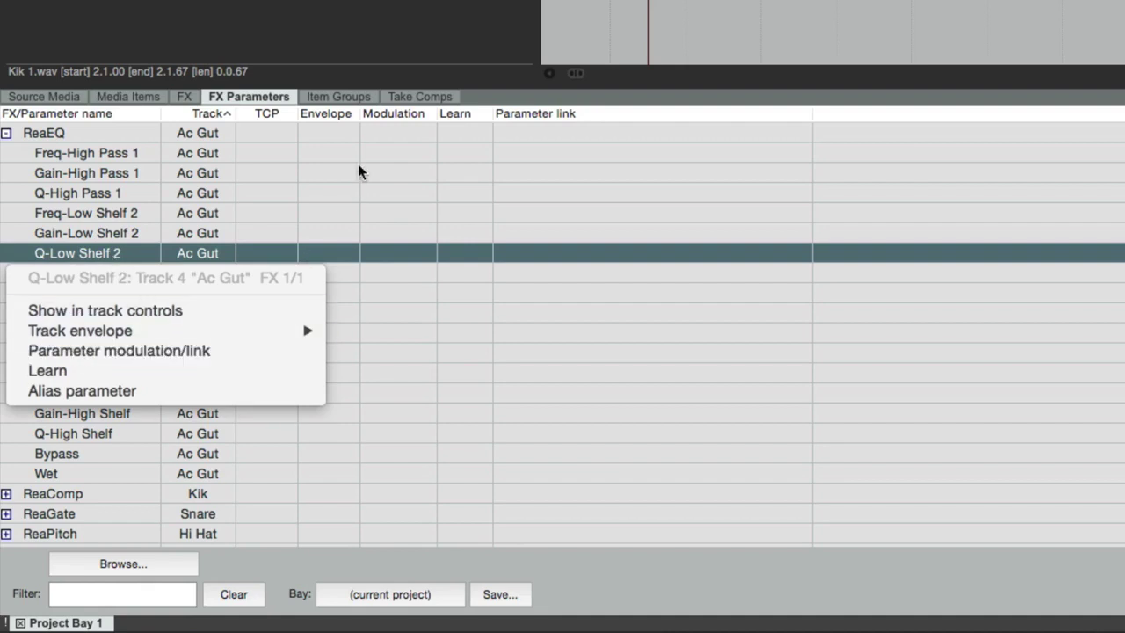
click(274, 169)
click(6, 133)
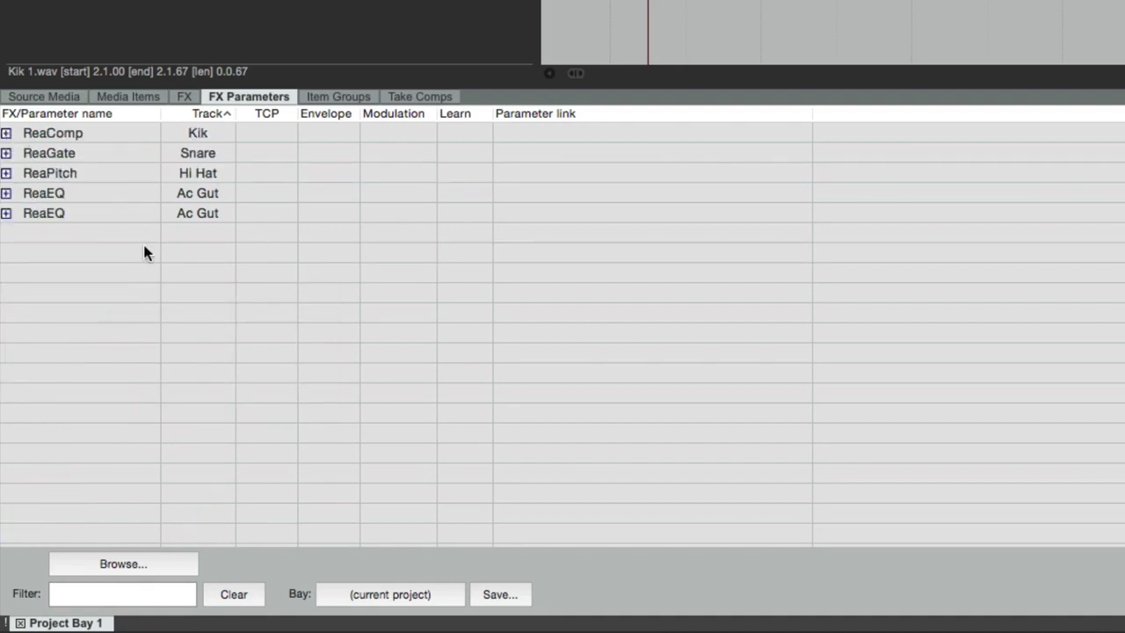
Step: Show the item groups and test them by moving the Kik, Snare and Hi Hat items, undoing the moves
click(330, 101)
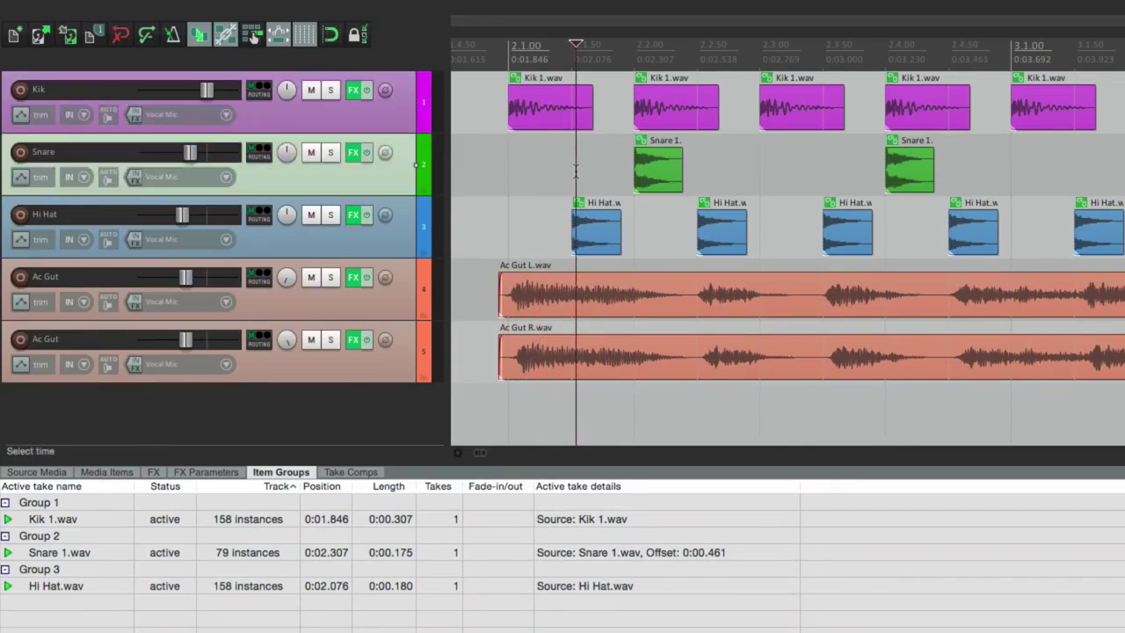
drag(532, 120, 644, 123)
key(ctrl+z)
mouse_move(653, 174)
mouse_down()
mouse_move(668, 176)
mouse_move(653, 176)
mouse_up()
drag(615, 226, 647, 227)
key(ctrl+z)
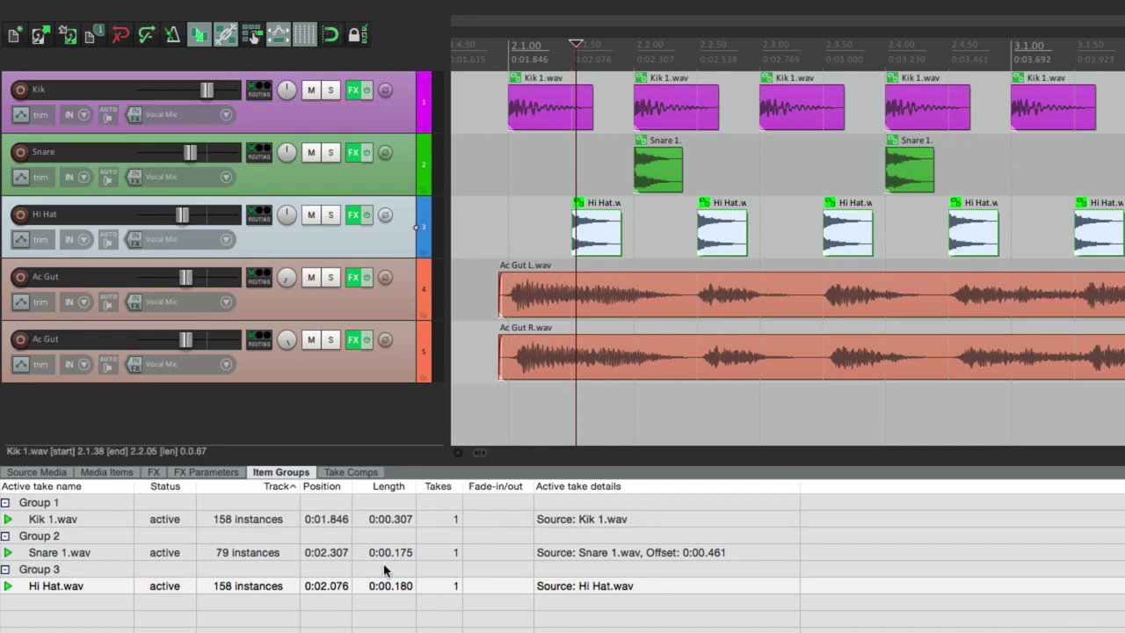
Step: Select all Kik items through Group 1 and delete the group while keeping its items
click(211, 518)
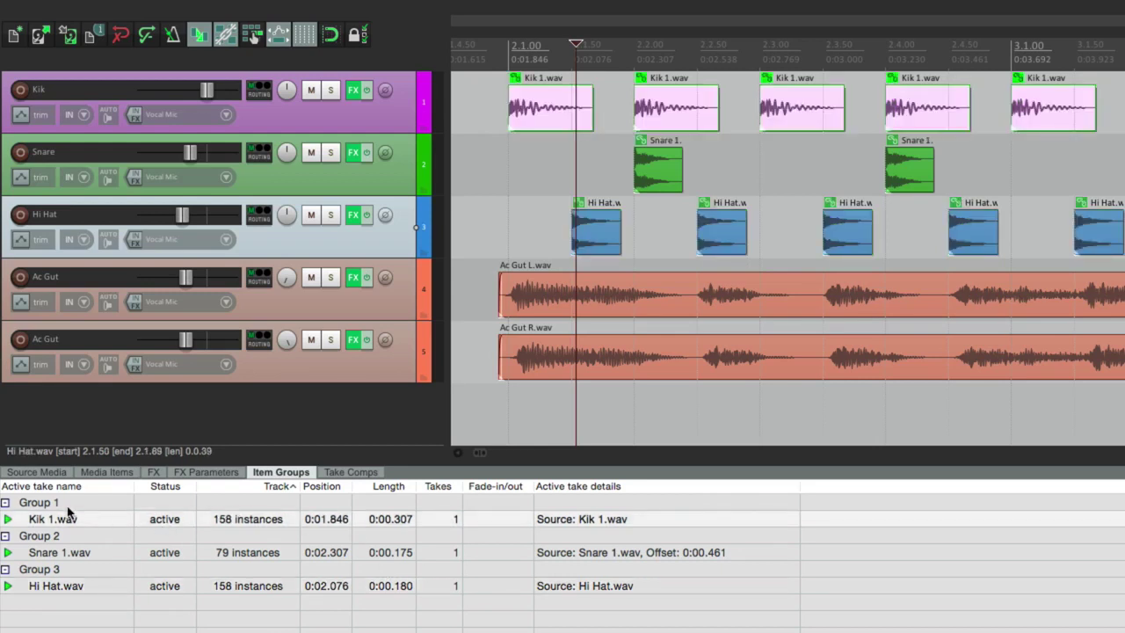
click(70, 507)
right_click(74, 508)
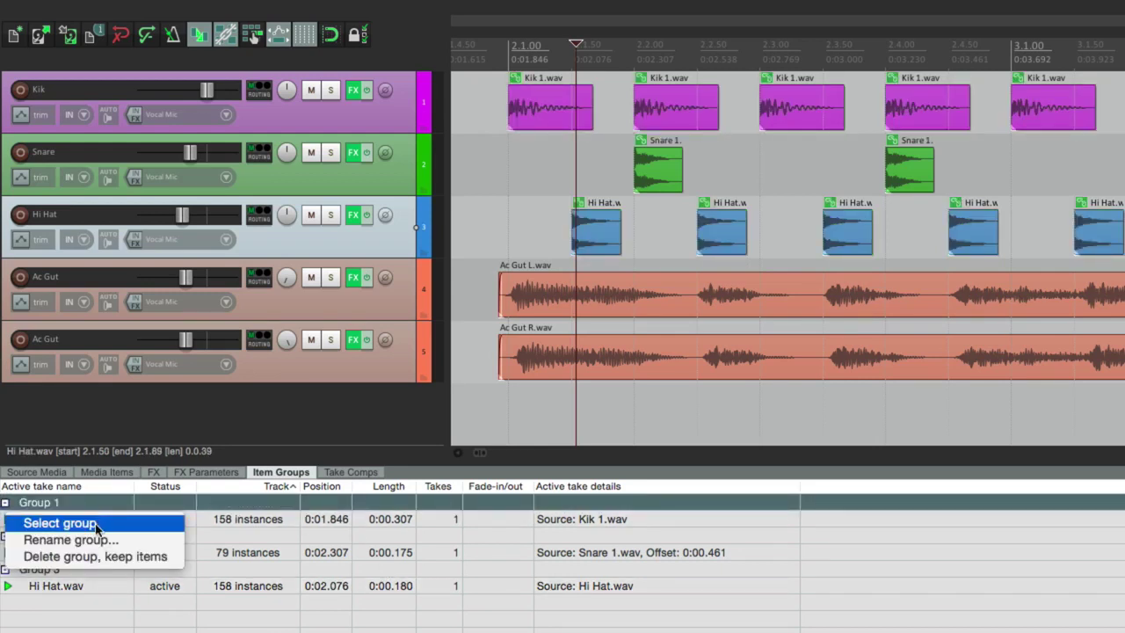
click(95, 521)
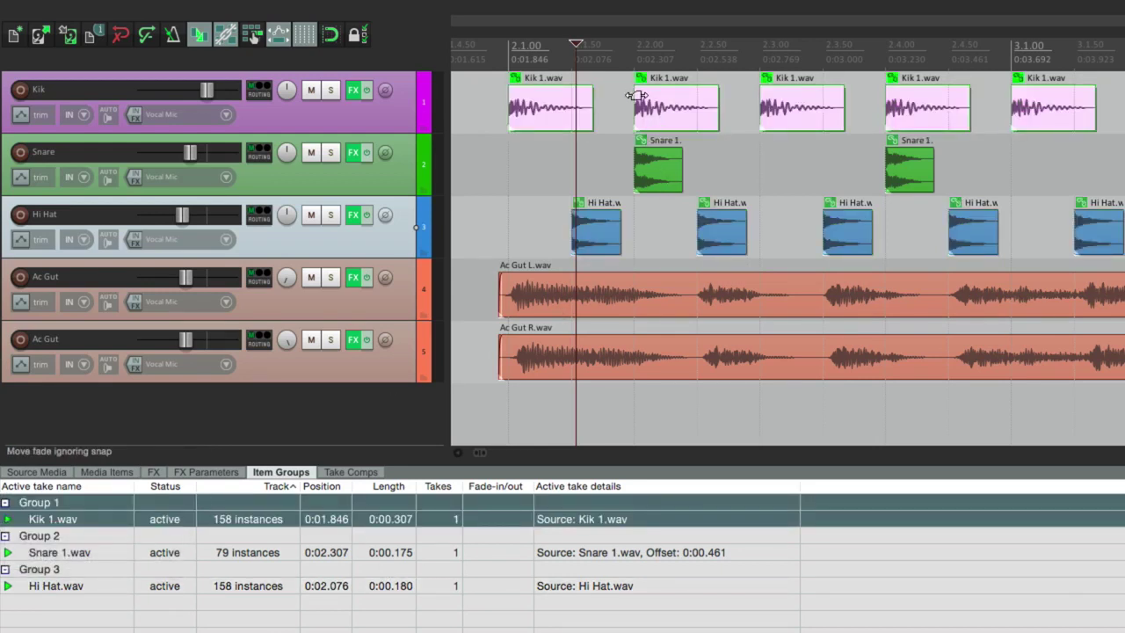
right_click(87, 506)
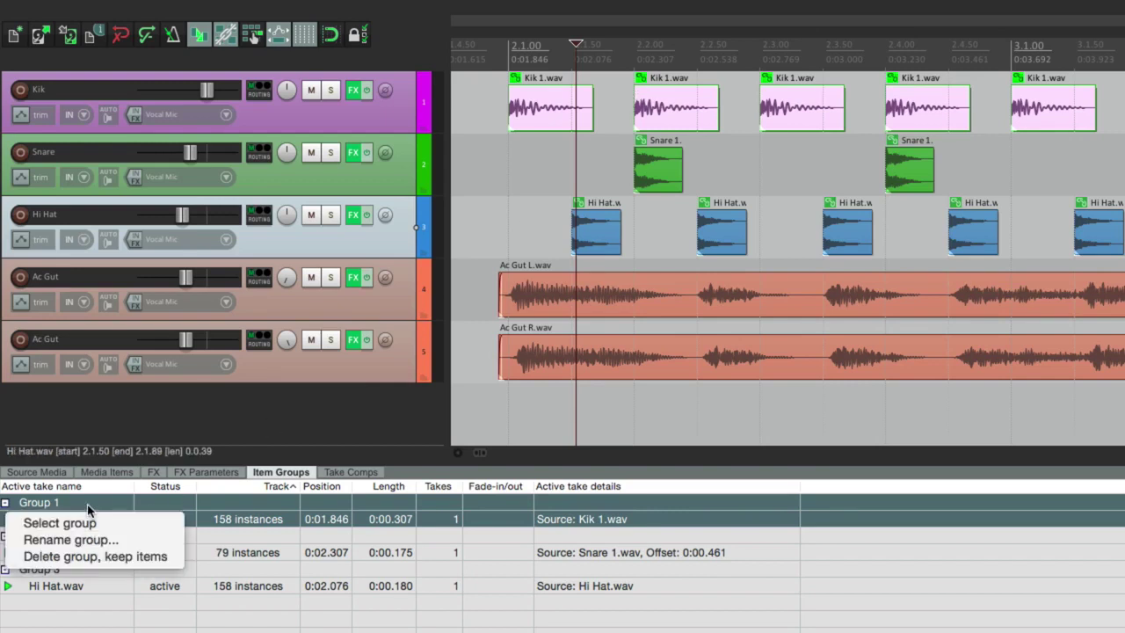
click(151, 557)
Step: Move the second Kik item on its own, and undo both the move and the deletion of Group 1
click(551, 142)
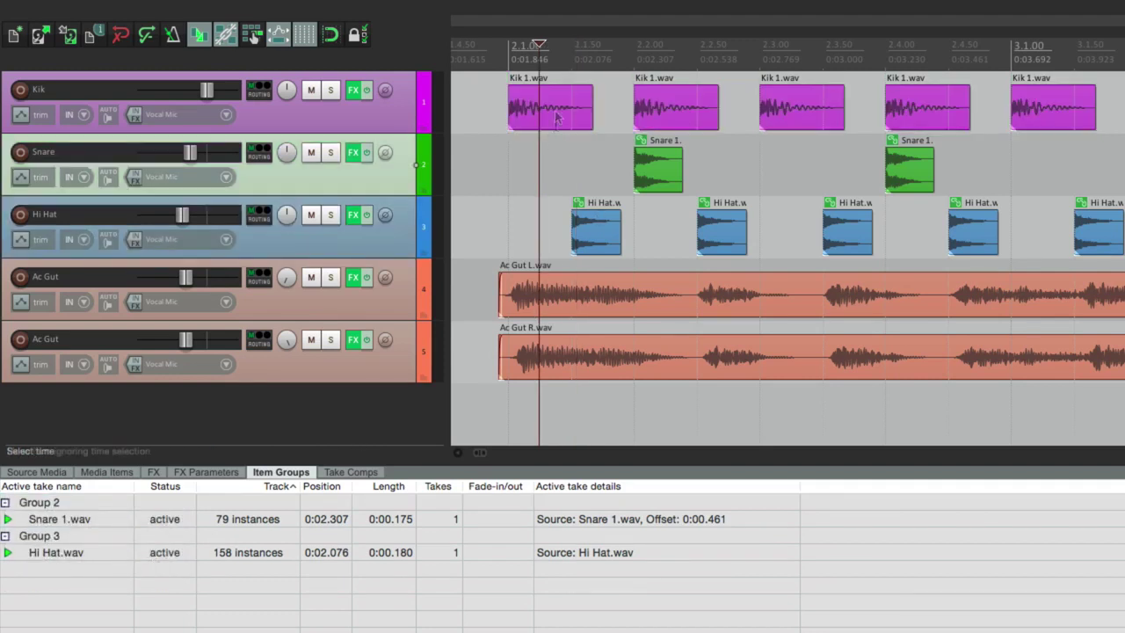
mouse_move(667, 112)
mouse_down()
mouse_move(691, 113)
mouse_move(659, 114)
mouse_up()
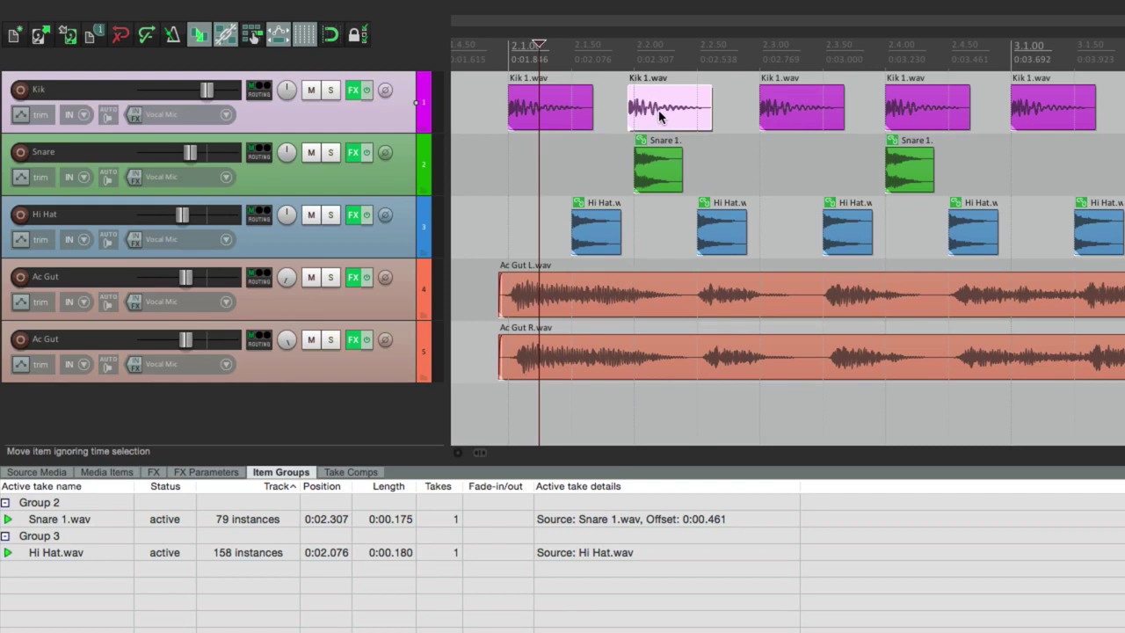
key(ctrl+g)
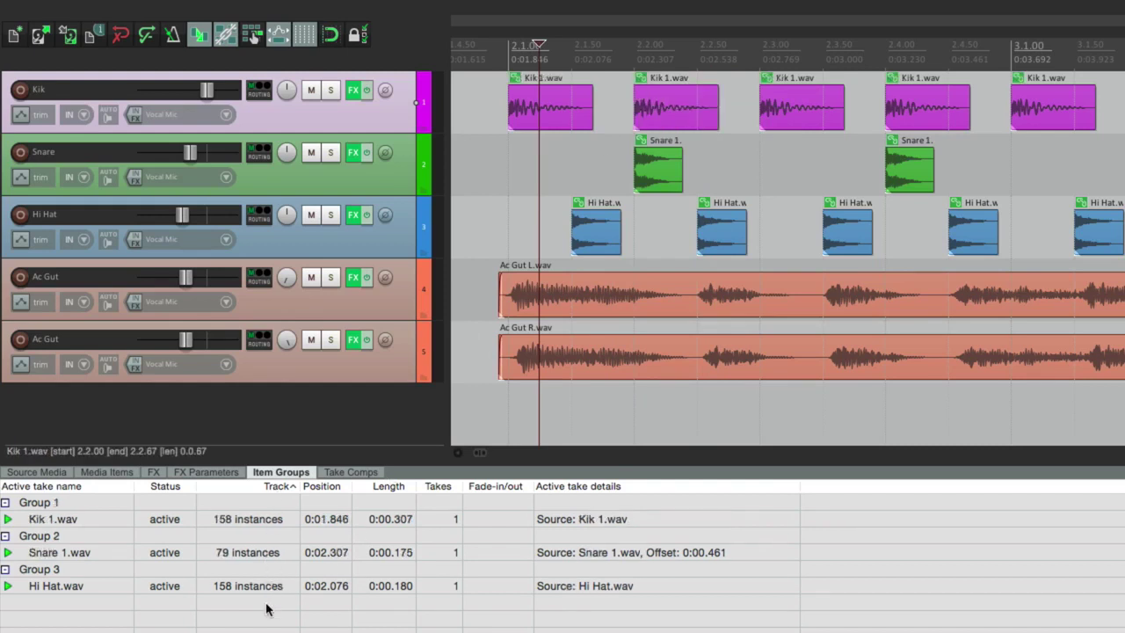
Step: Select the Kik, Snare and Hi Hat items in turn through their entries in the item groups list
click(285, 520)
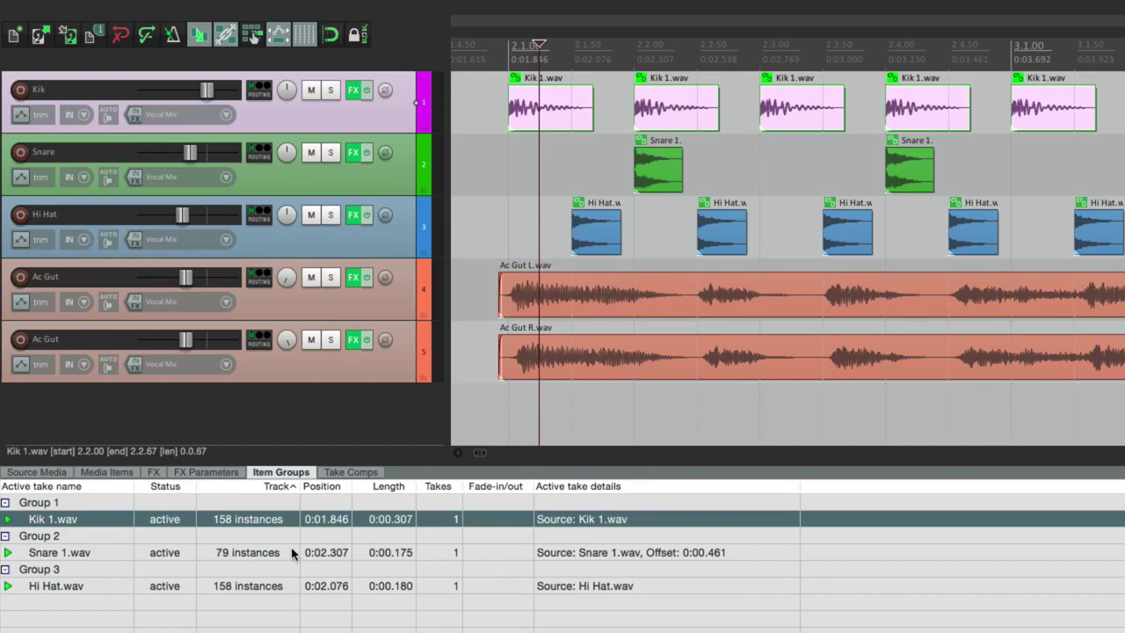
click(291, 549)
click(290, 586)
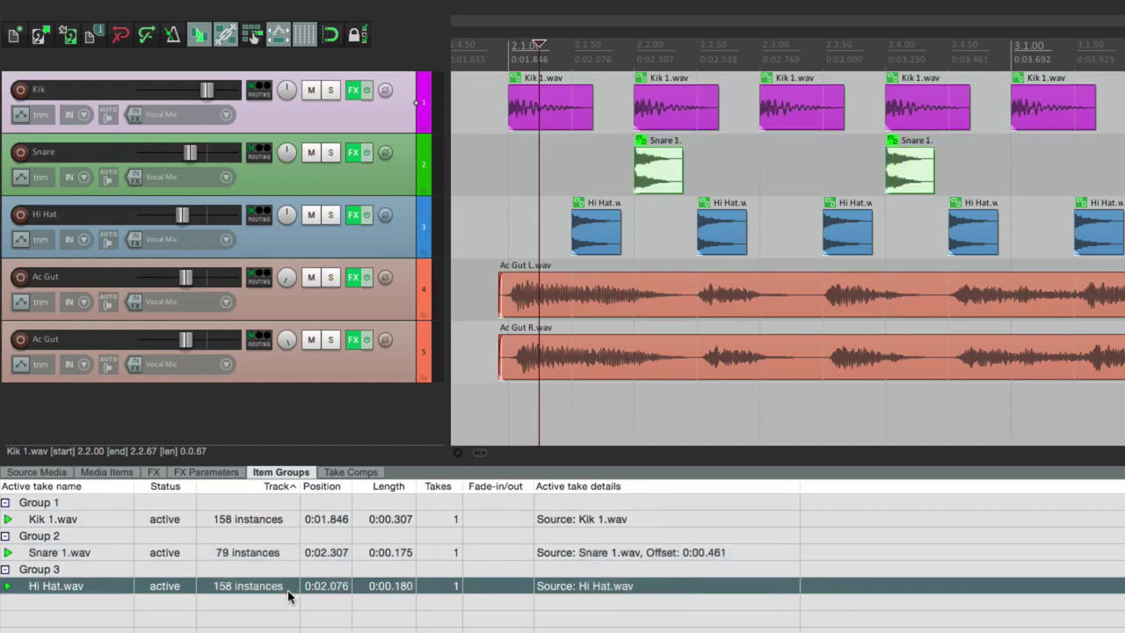
click(288, 627)
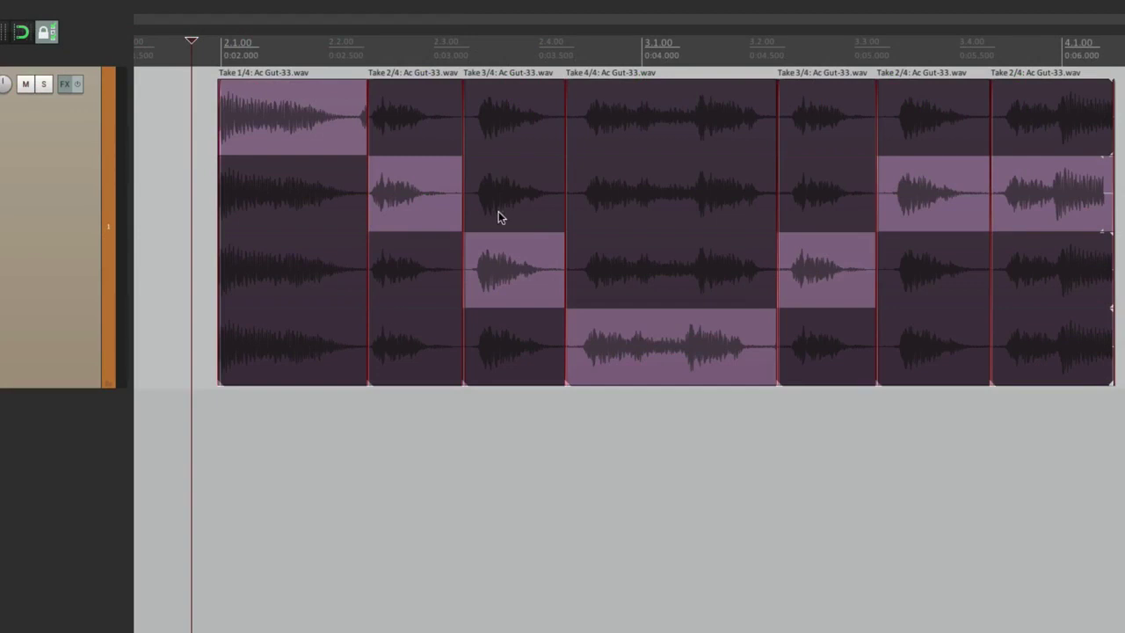
Step: Choose takes 2, 1, 2, 2, 4 and 3 for the first six segments of the Ac Gut-33 item
click(352, 211)
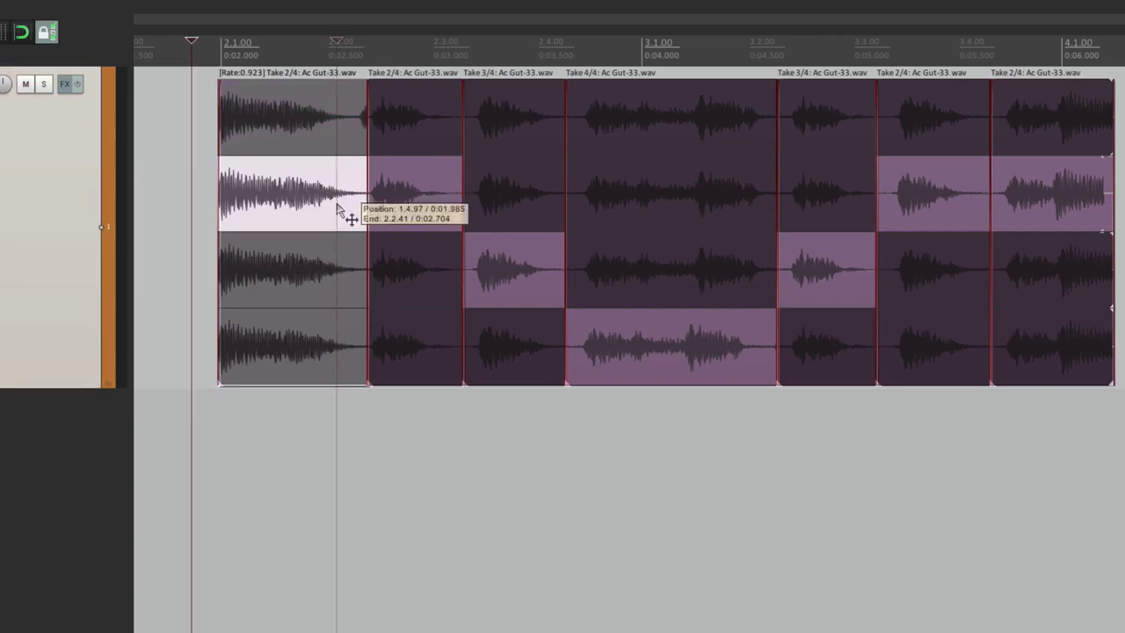
click(431, 133)
click(557, 206)
click(660, 194)
click(837, 332)
click(911, 265)
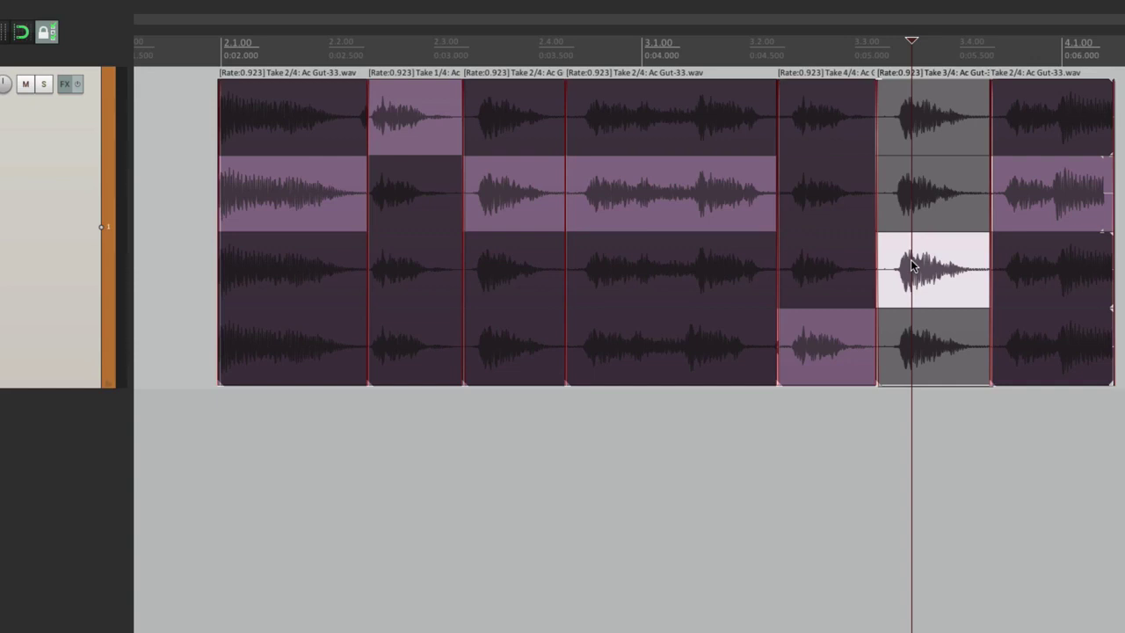
Step: Select all Ac Gut-33 segments on the track, check the comps available for them and recall Comp 1
click(33, 183)
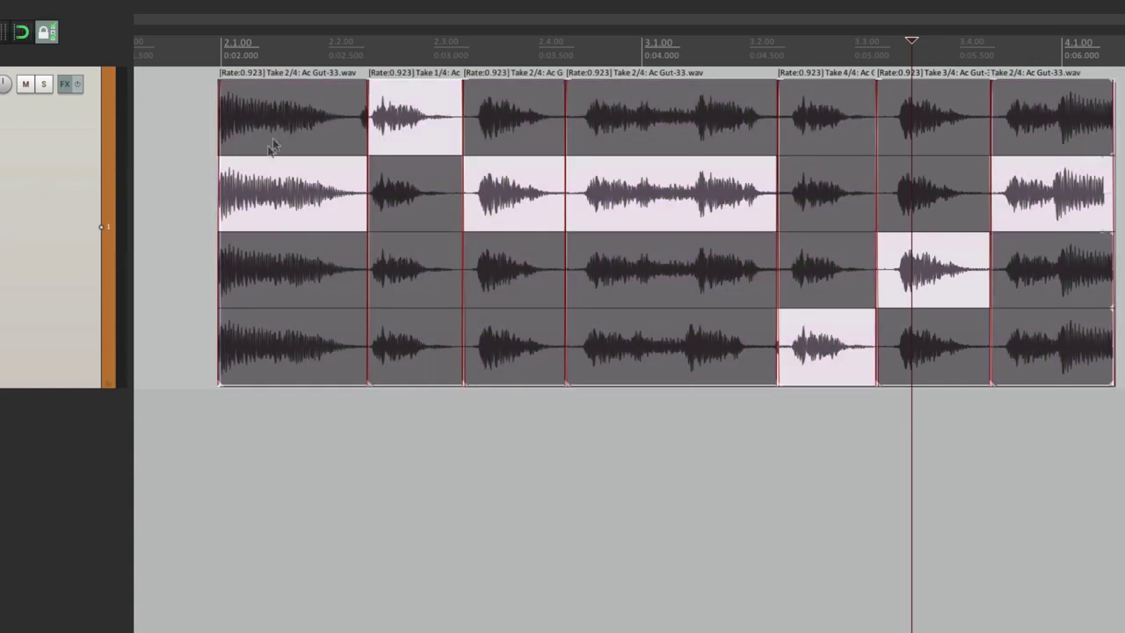
right_click(275, 133)
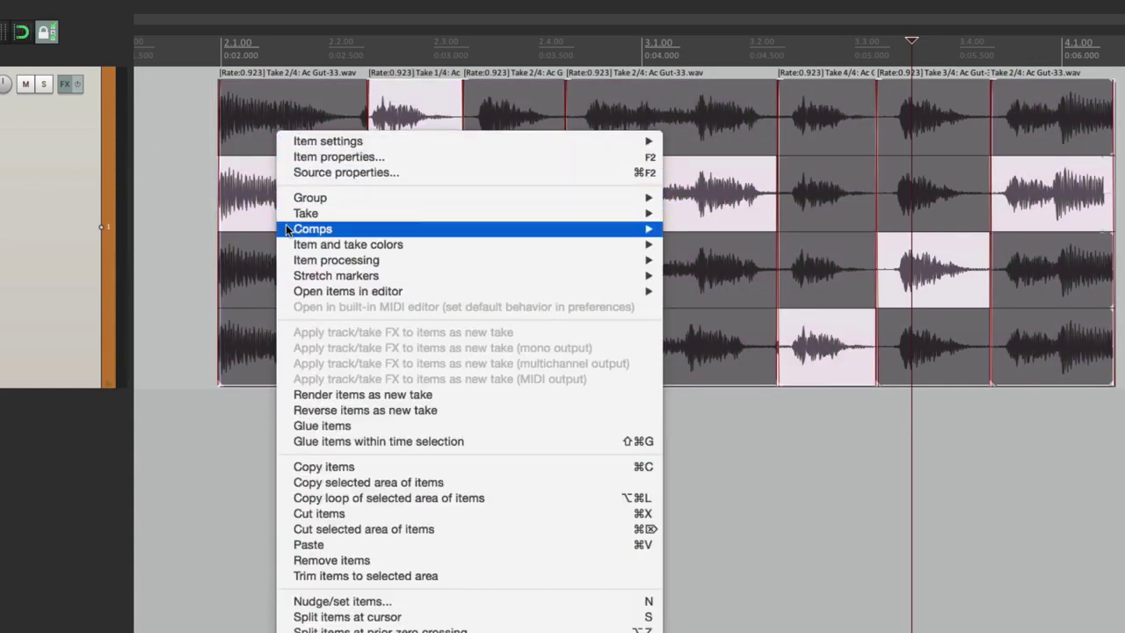
mouse_move(287, 229)
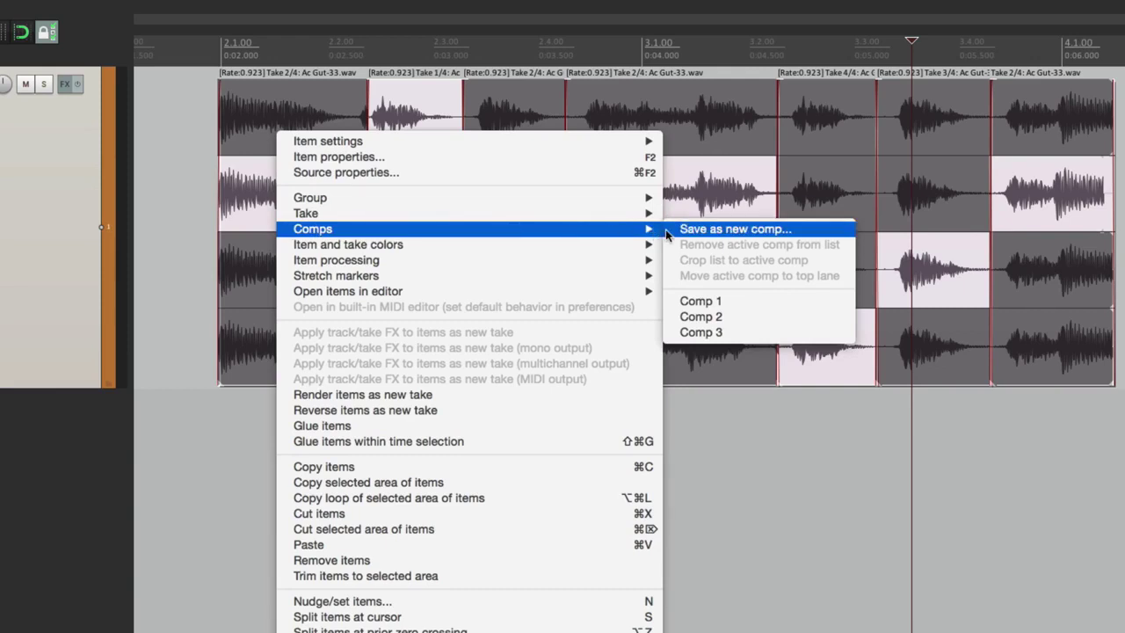
click(785, 334)
right_click(306, 190)
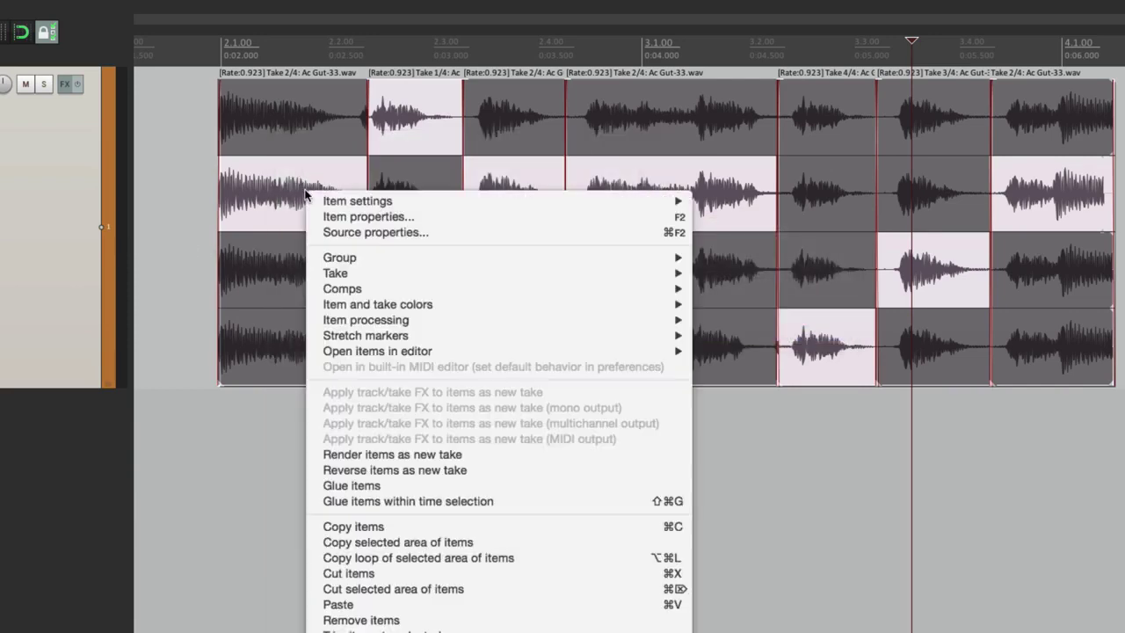
mouse_move(427, 286)
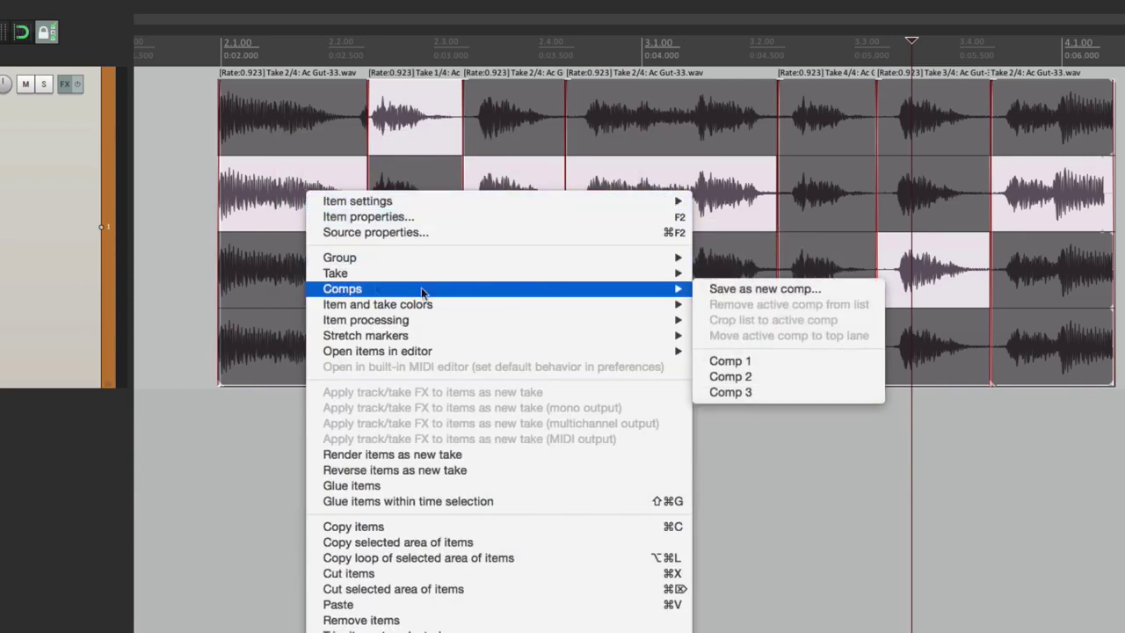
click(786, 360)
Step: Recall Comp 2 and Comp 3 in turn for the selected Ac Gut-33 segments
right_click(306, 174)
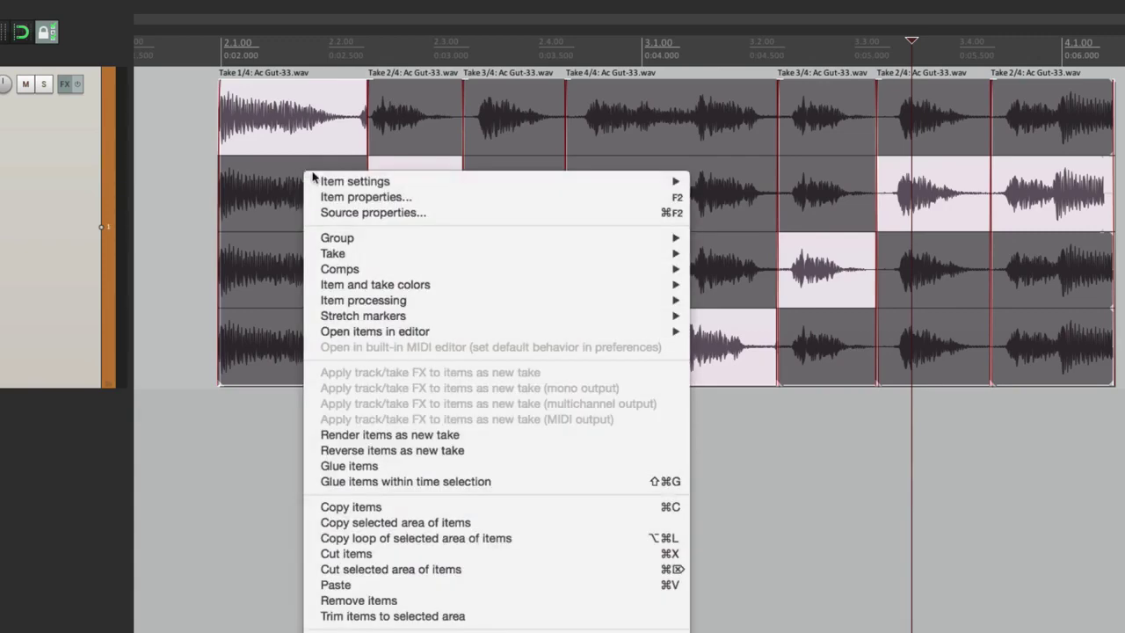
mouse_move(349, 268)
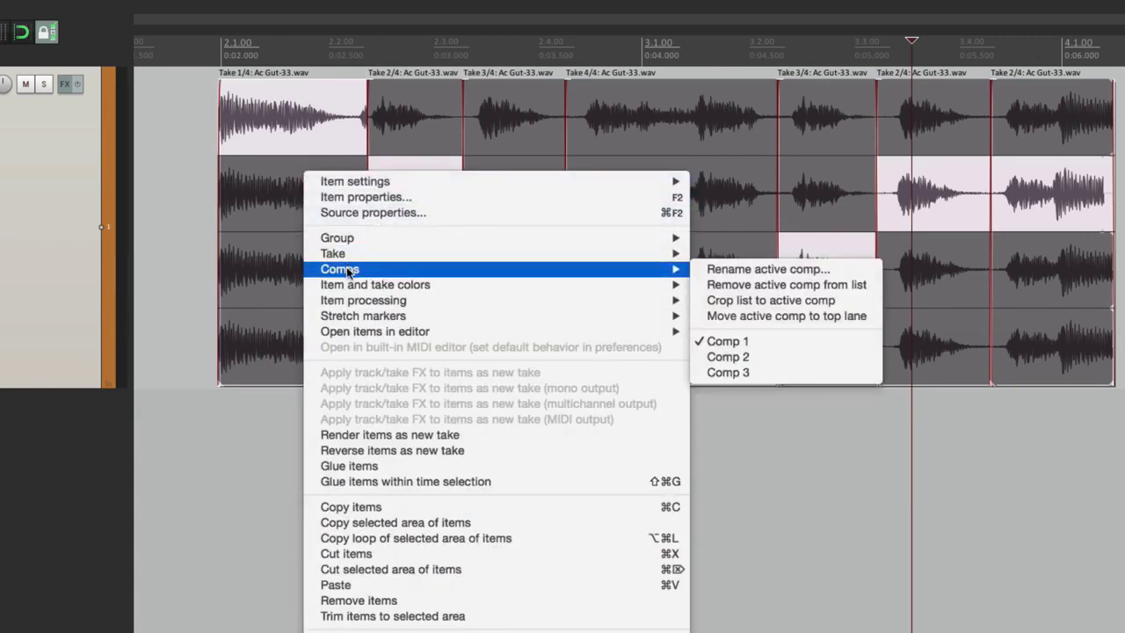
click(782, 360)
right_click(320, 200)
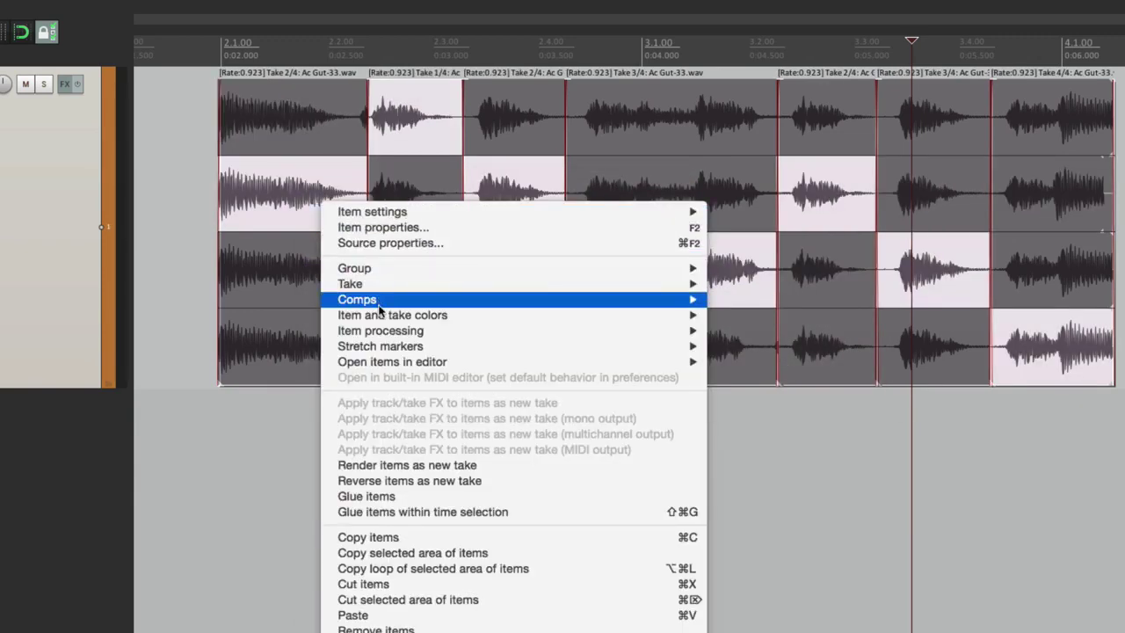
mouse_move(379, 300)
click(789, 405)
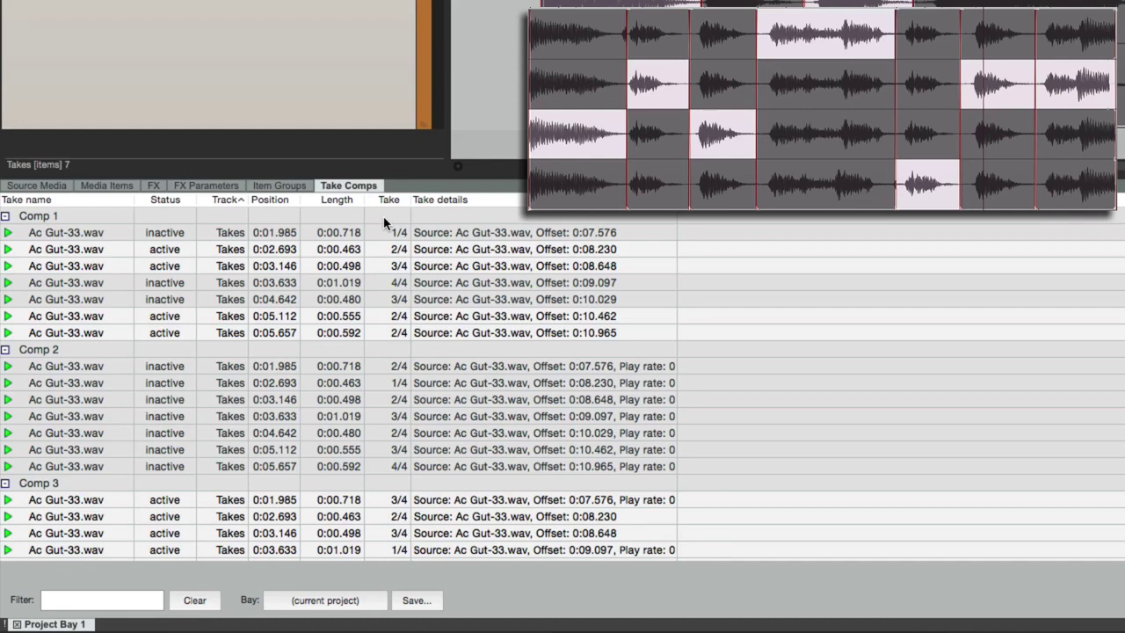
Step: Go through the three comps listed under the take comps and activate Comp 1 from that list
click(118, 221)
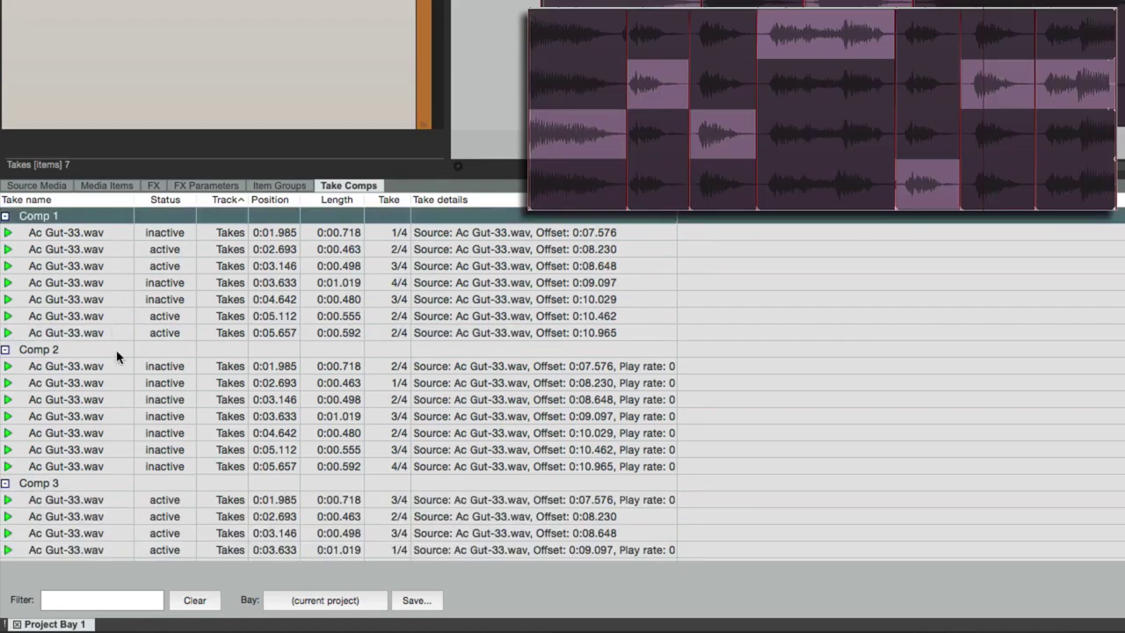
click(118, 354)
click(117, 482)
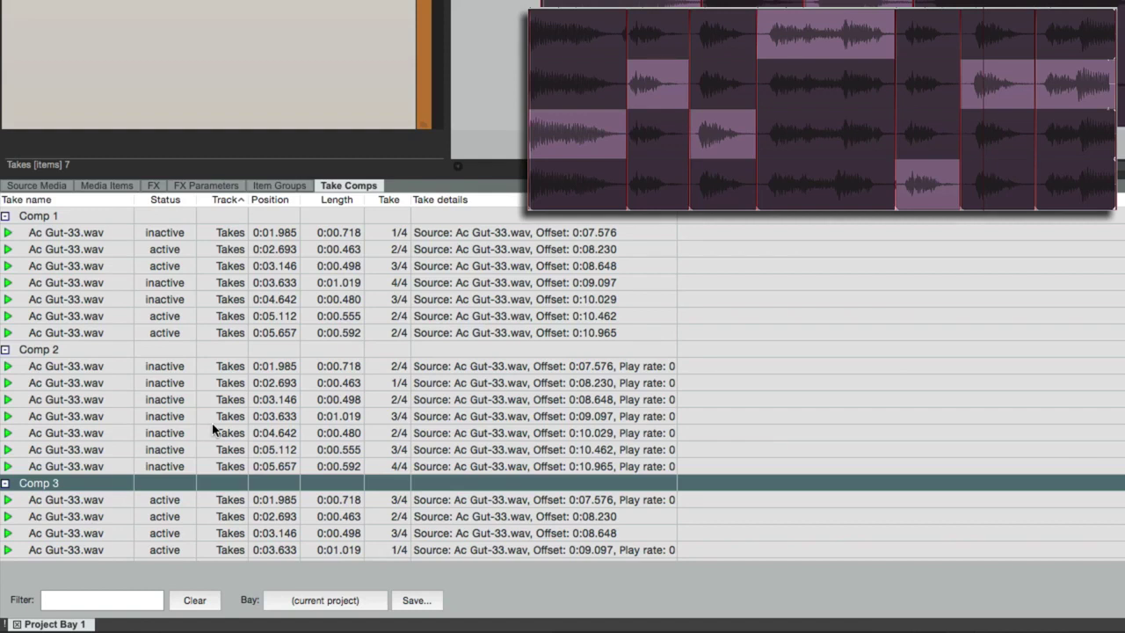
click(109, 217)
right_click(112, 217)
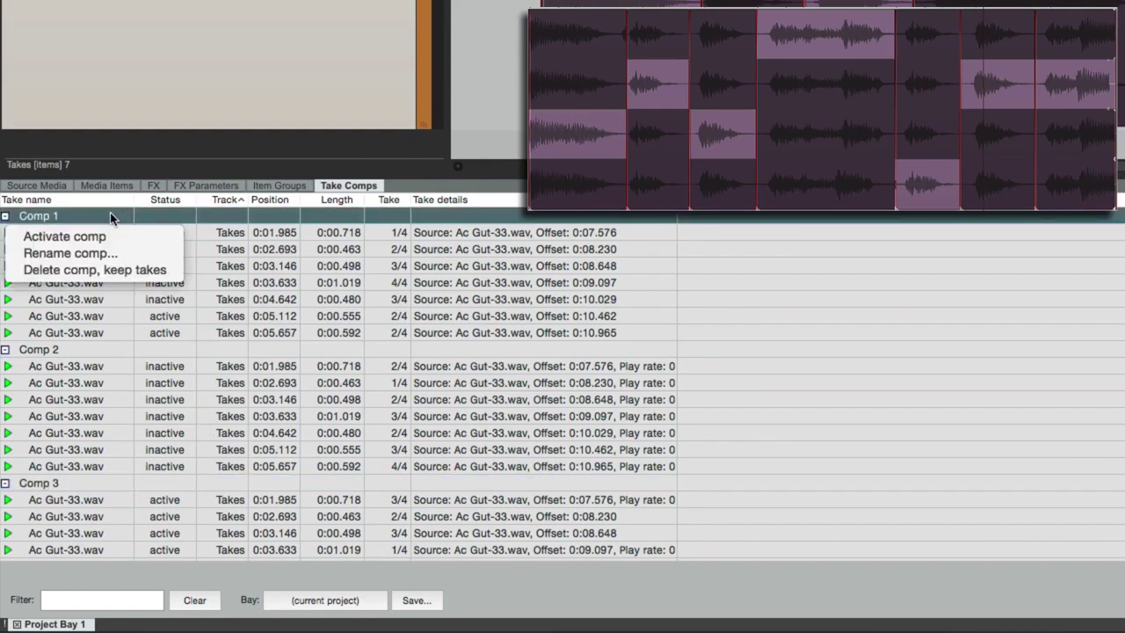
click(123, 236)
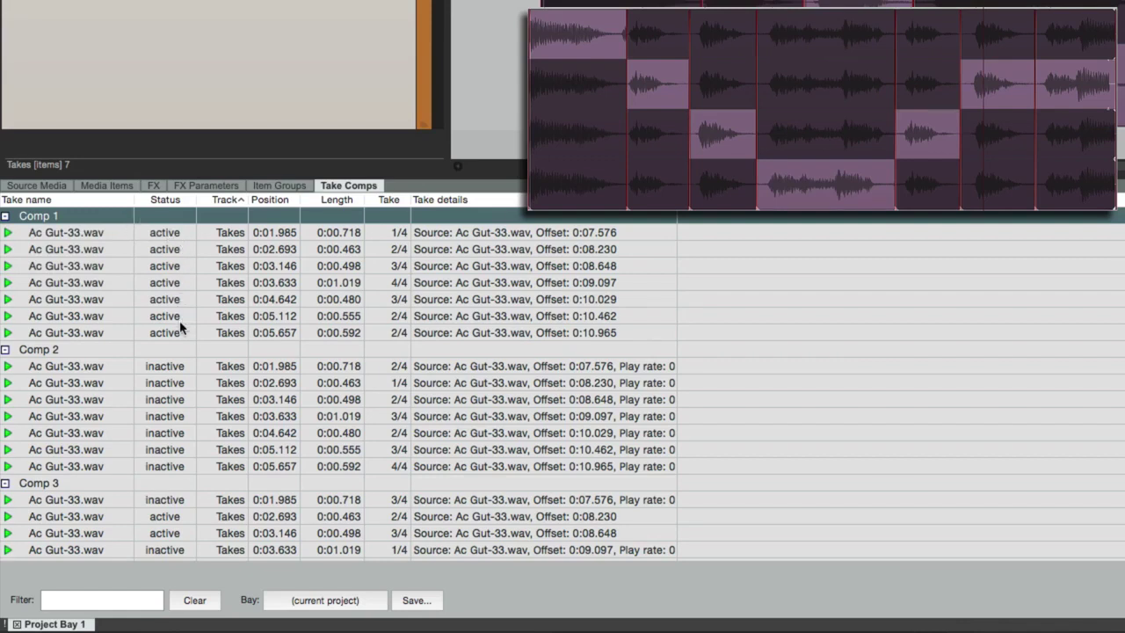
Step: Activate Comp 2 from the take comps list and switch back to Comp 1
click(97, 358)
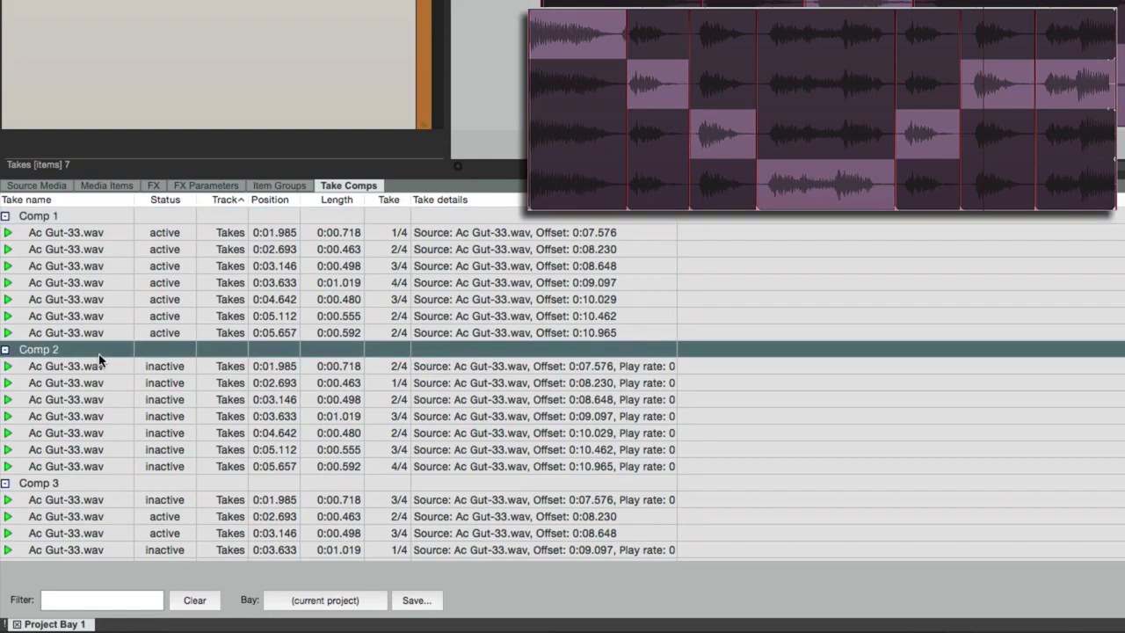
right_click(99, 358)
click(106, 370)
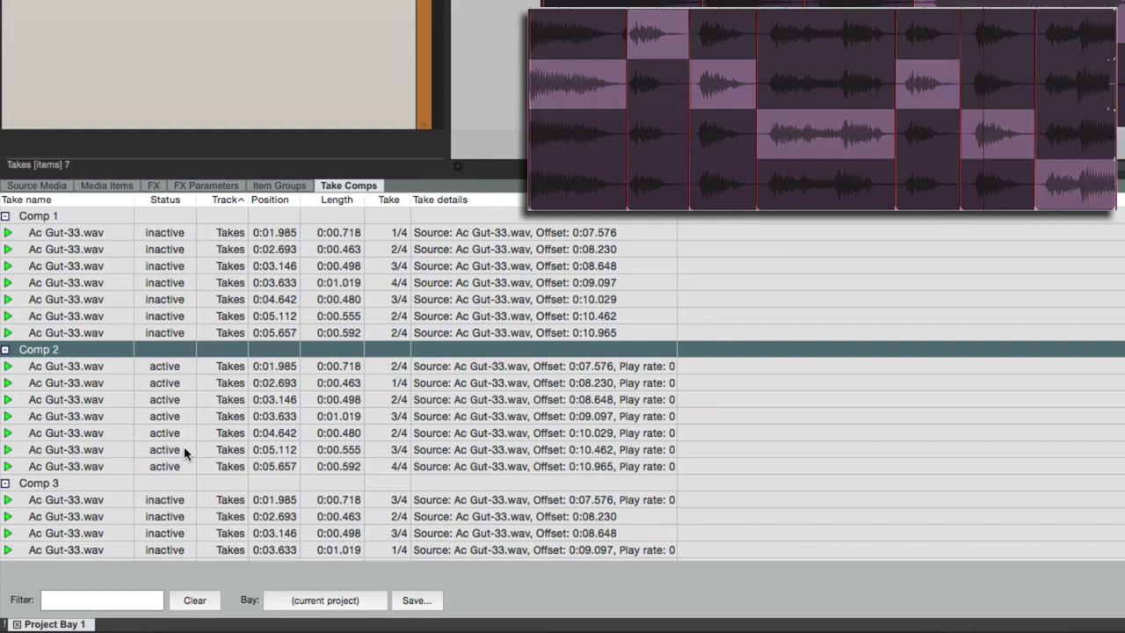
click(113, 218)
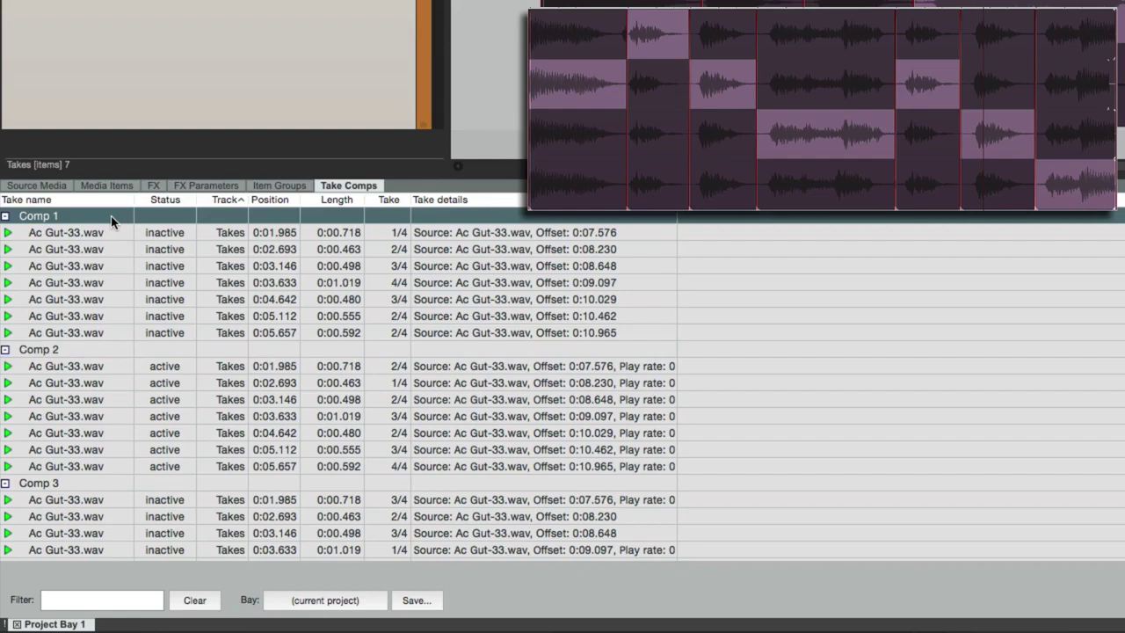
right_click(112, 220)
click(127, 234)
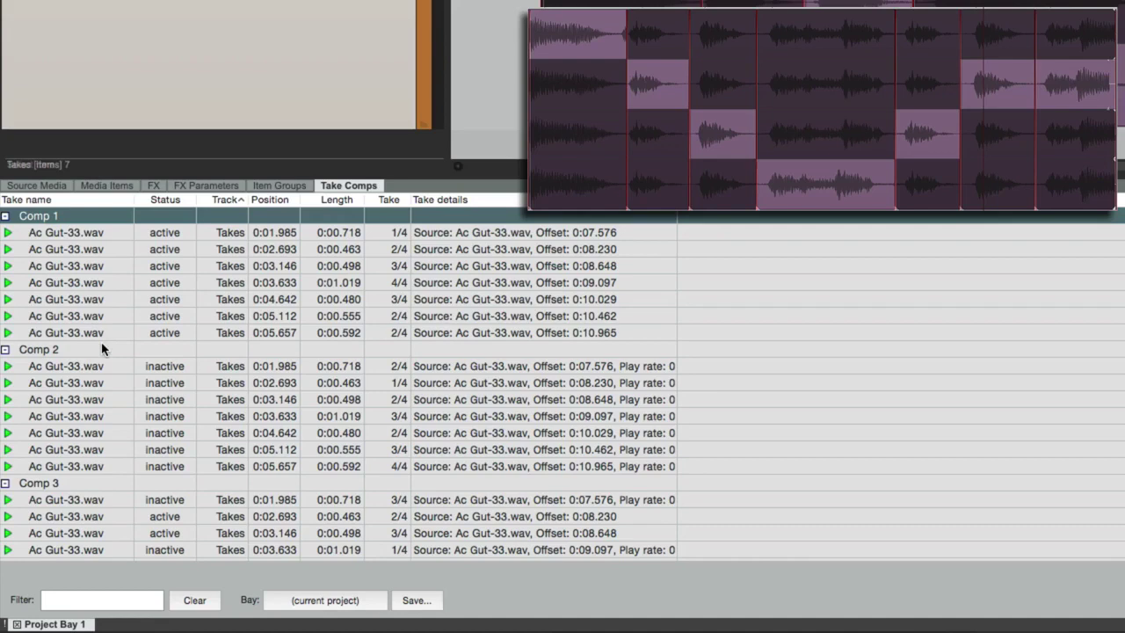
Step: Compare the takes of the three comps and individually activate Comp 2's takes at 0:05.657 and 0:02.693
scroll(134, 369, down, 1)
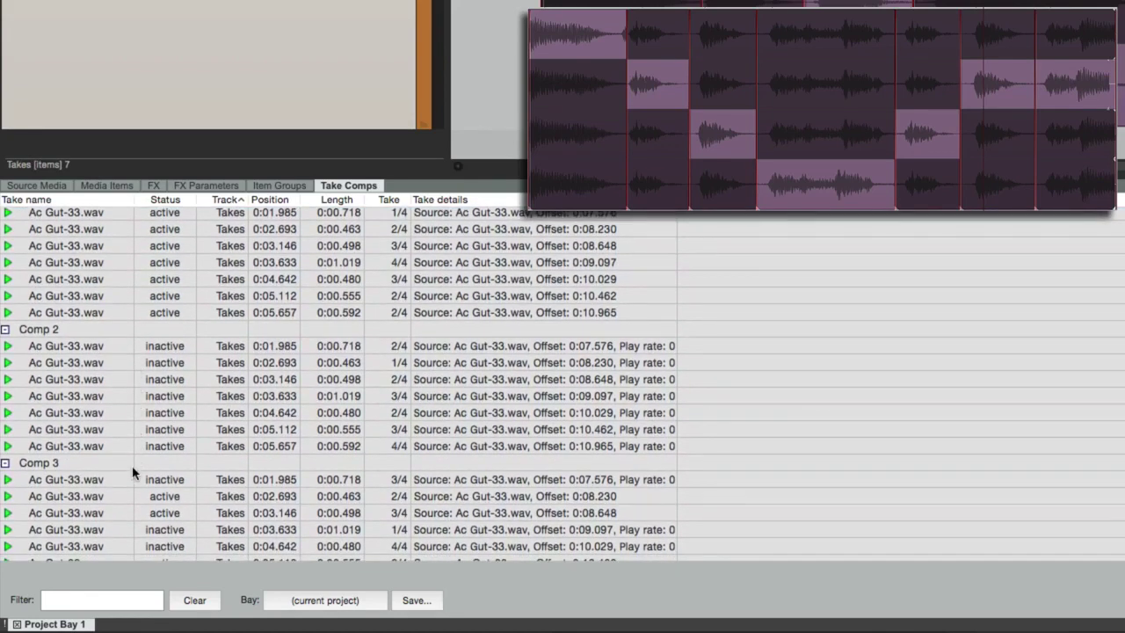
scroll(132, 465, down, 2)
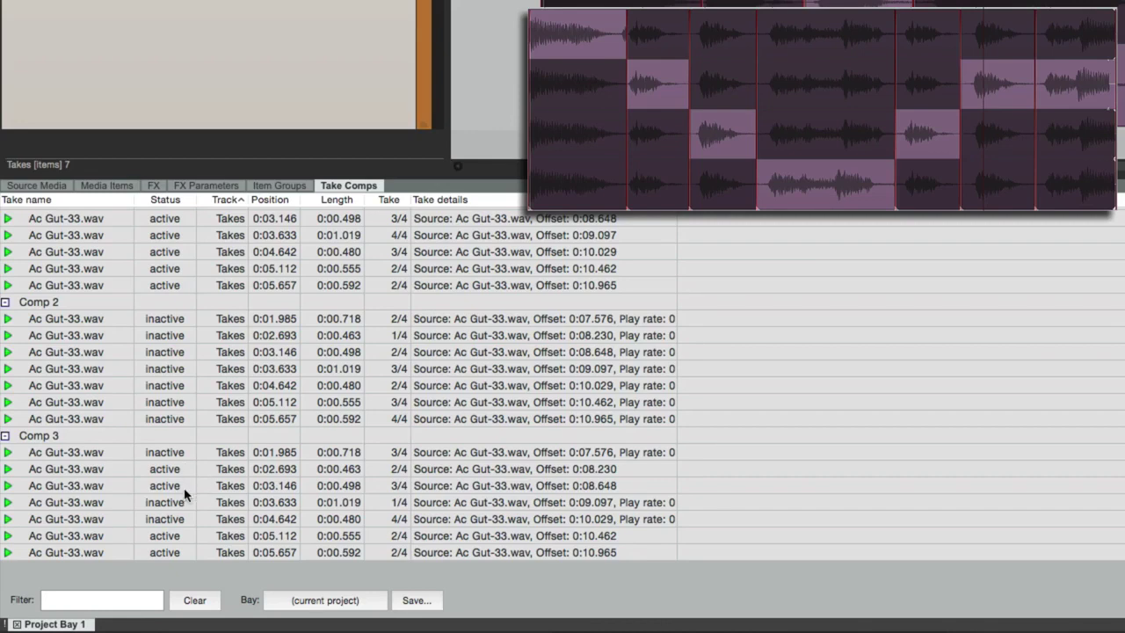
scroll(185, 494, up, 3)
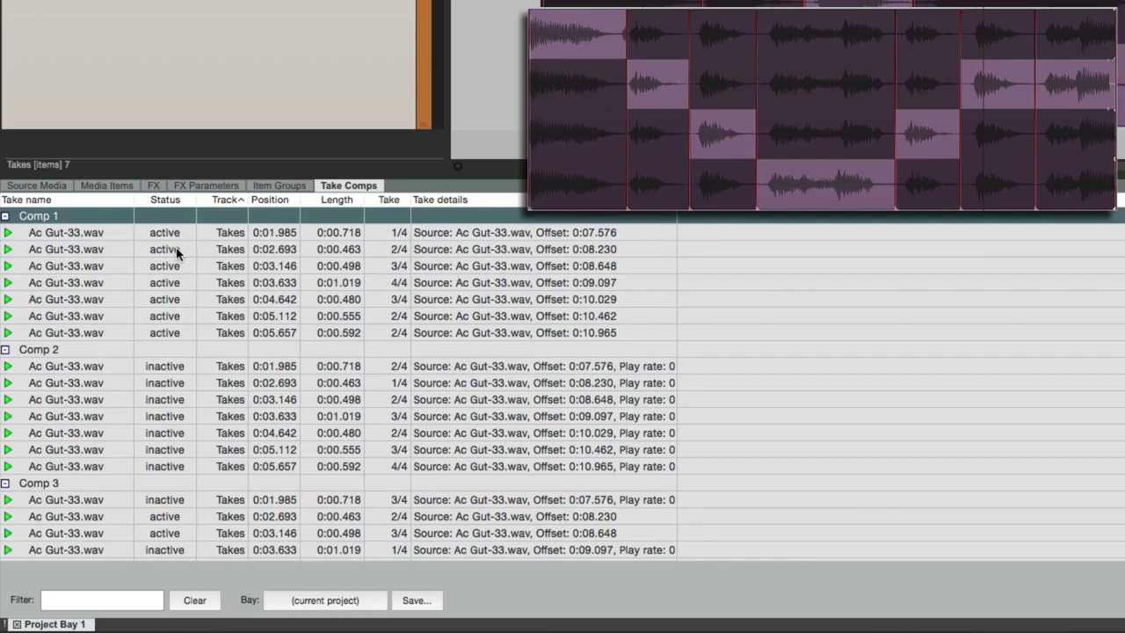
scroll(258, 295, down, 3)
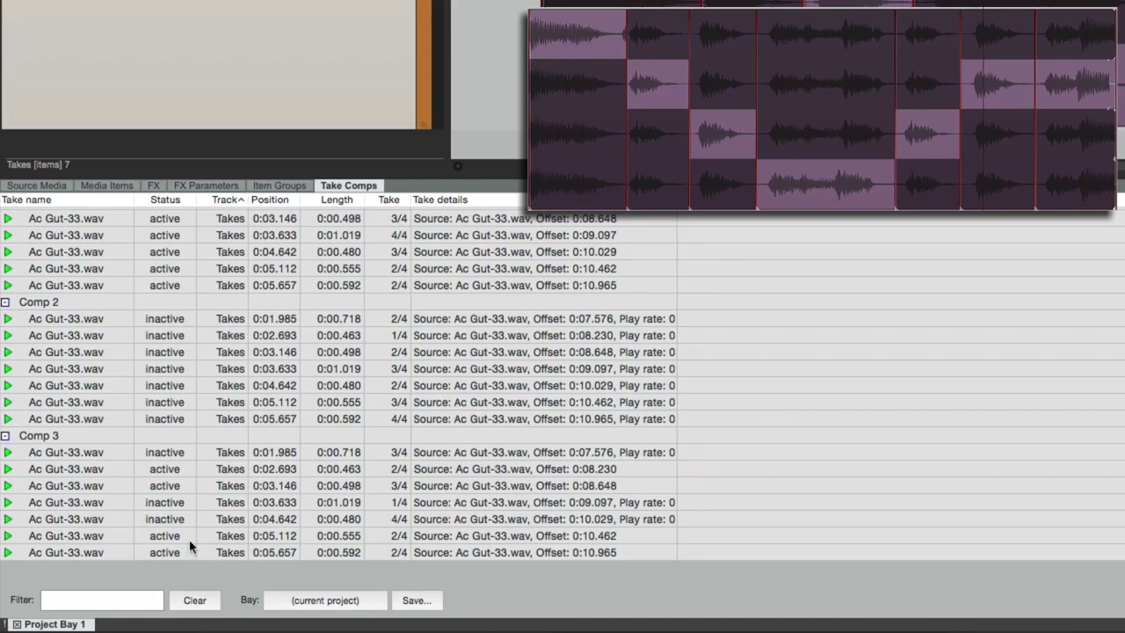
scroll(193, 434, up, 3)
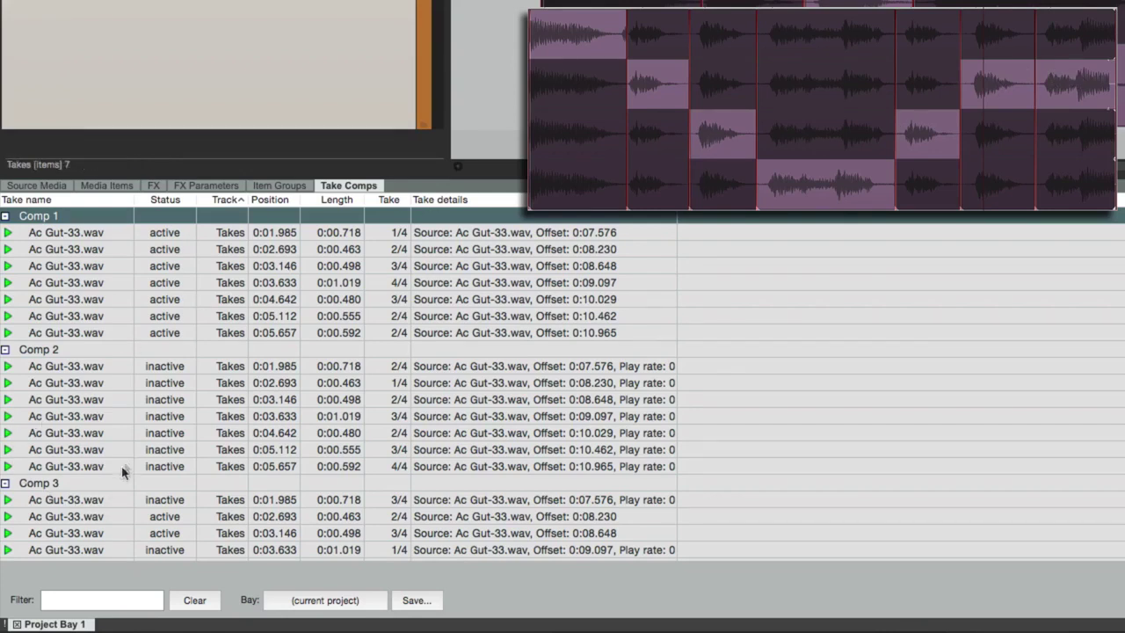
right_click(171, 472)
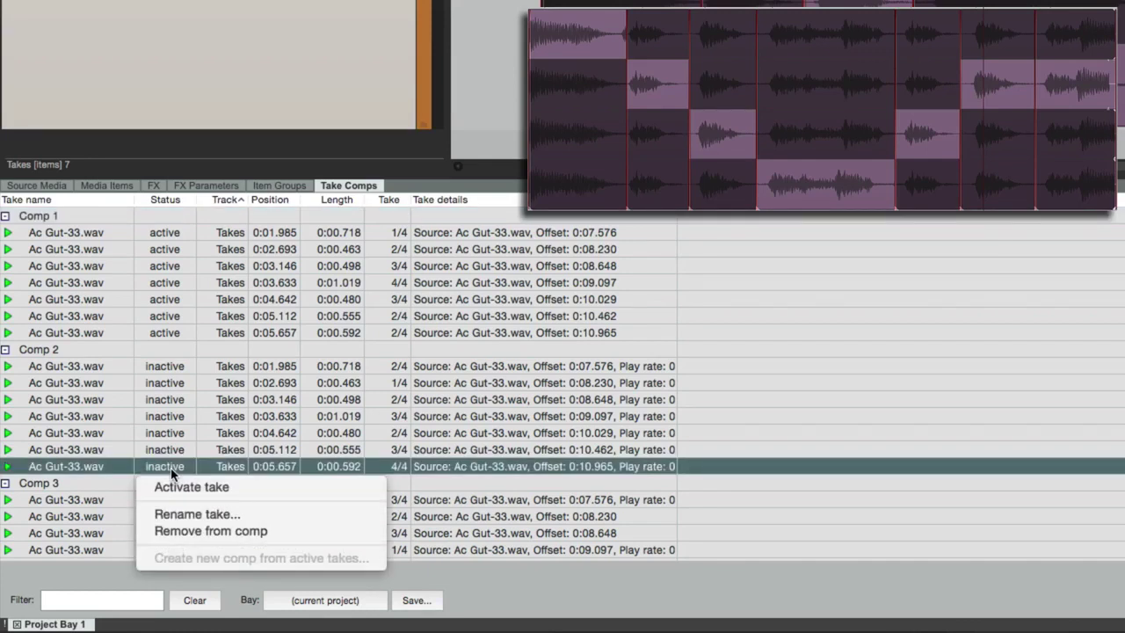
click(194, 482)
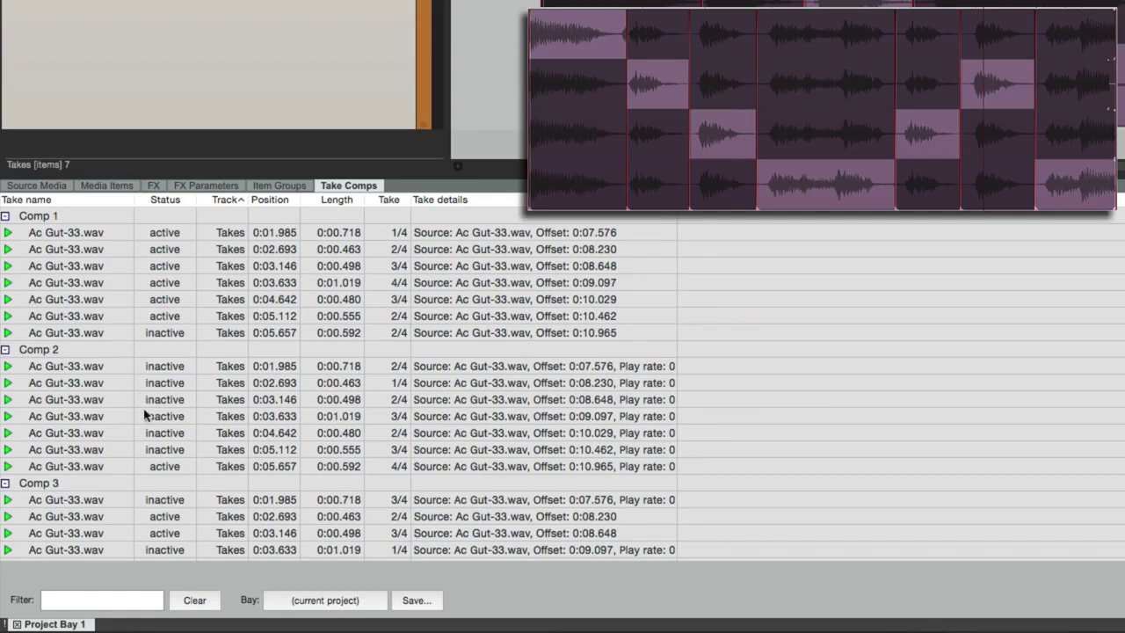
right_click(178, 387)
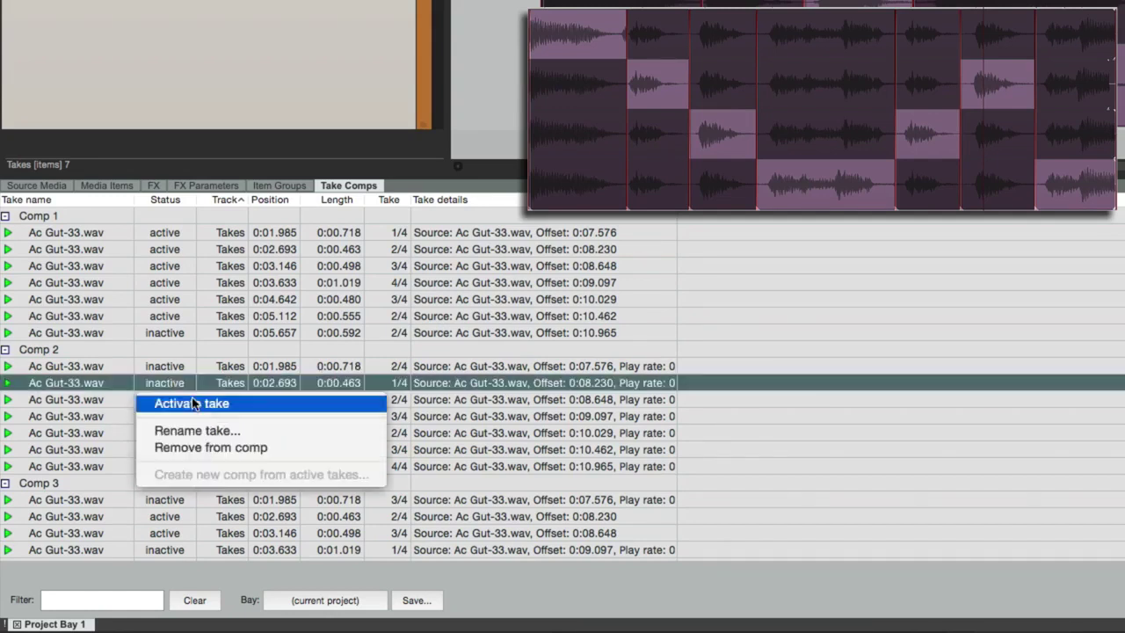
click(194, 403)
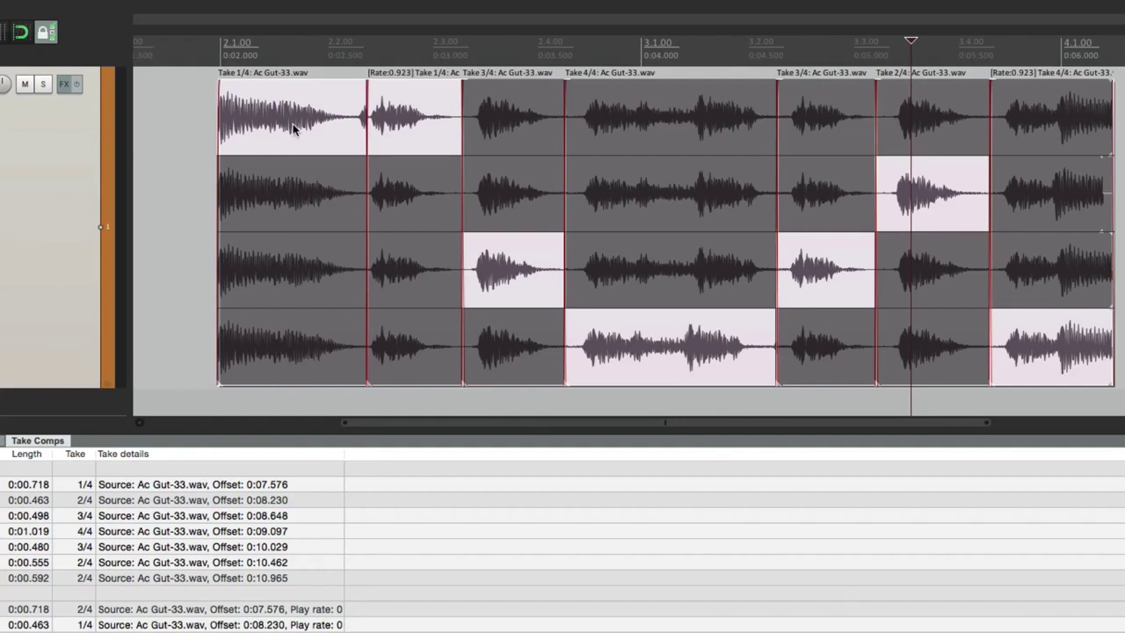
Step: Save the current combination of active Ac Gut-33 takes as a new comp named Comp 4
right_click(294, 128)
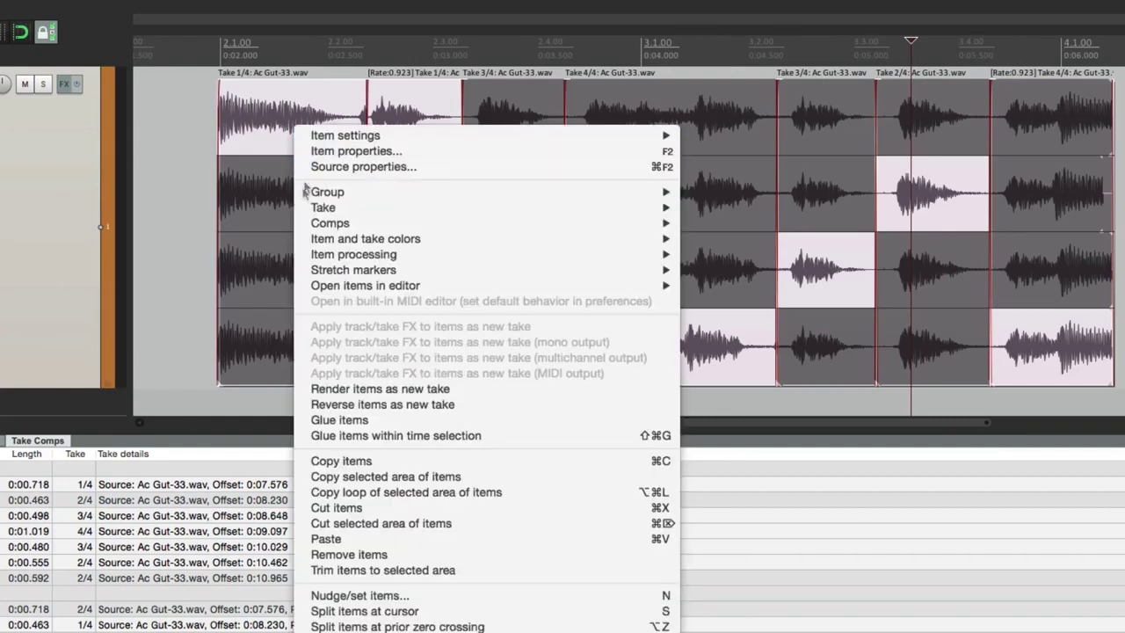
mouse_move(299, 223)
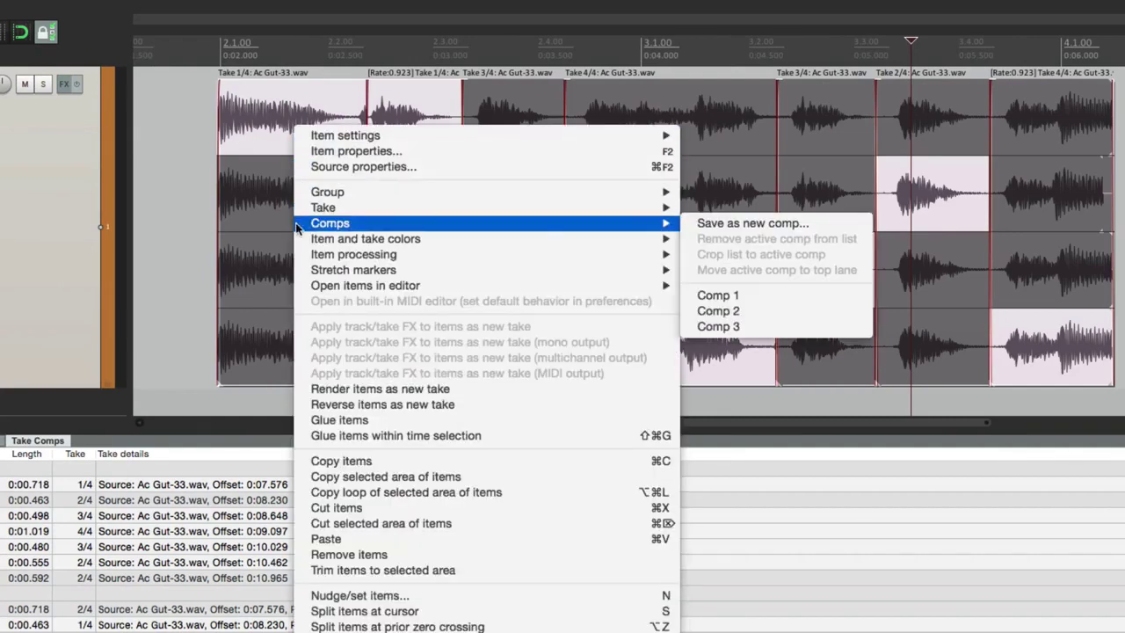
click(744, 225)
text(Comp 4)
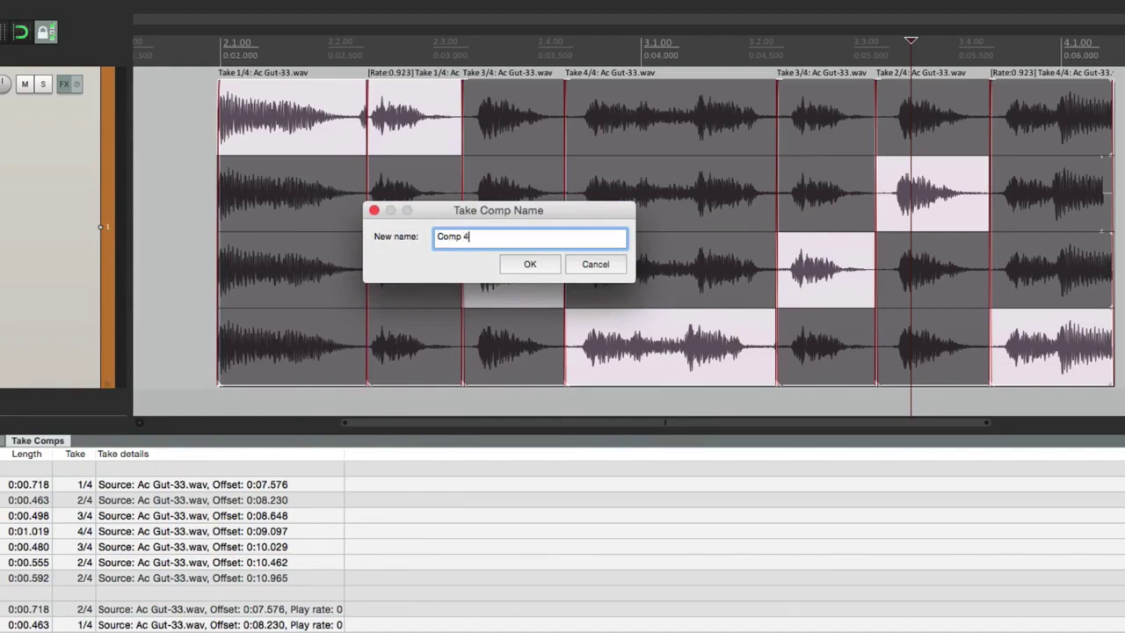
key(Return)
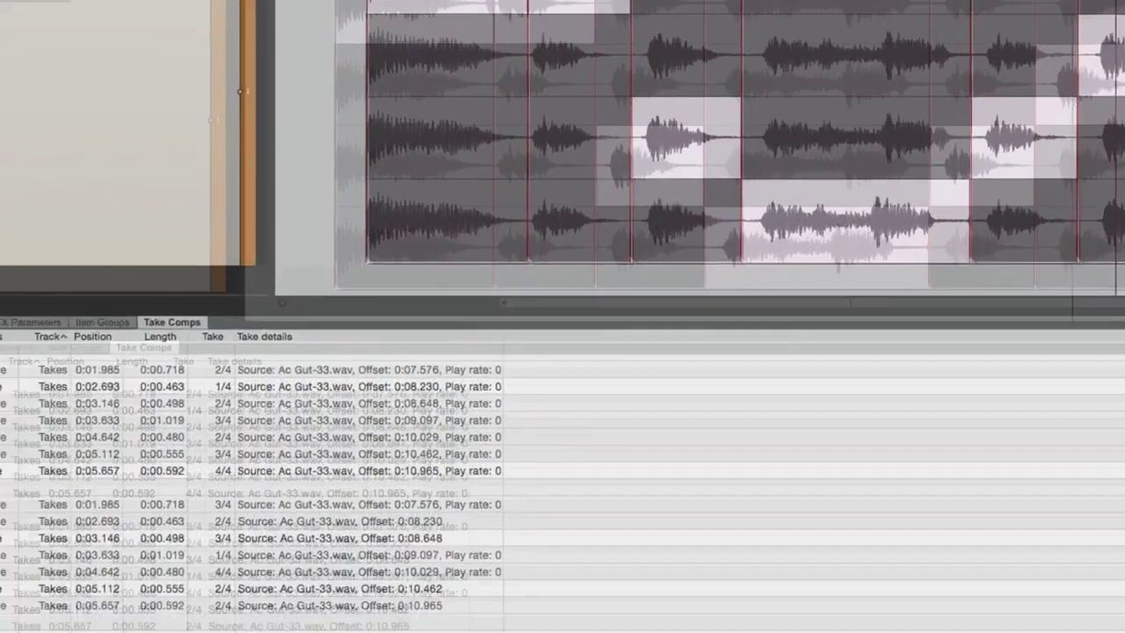
Step: Review the active Ac Gut-33 takes listed under Comp 4 in the take comps
scroll(635, 269, down, 3)
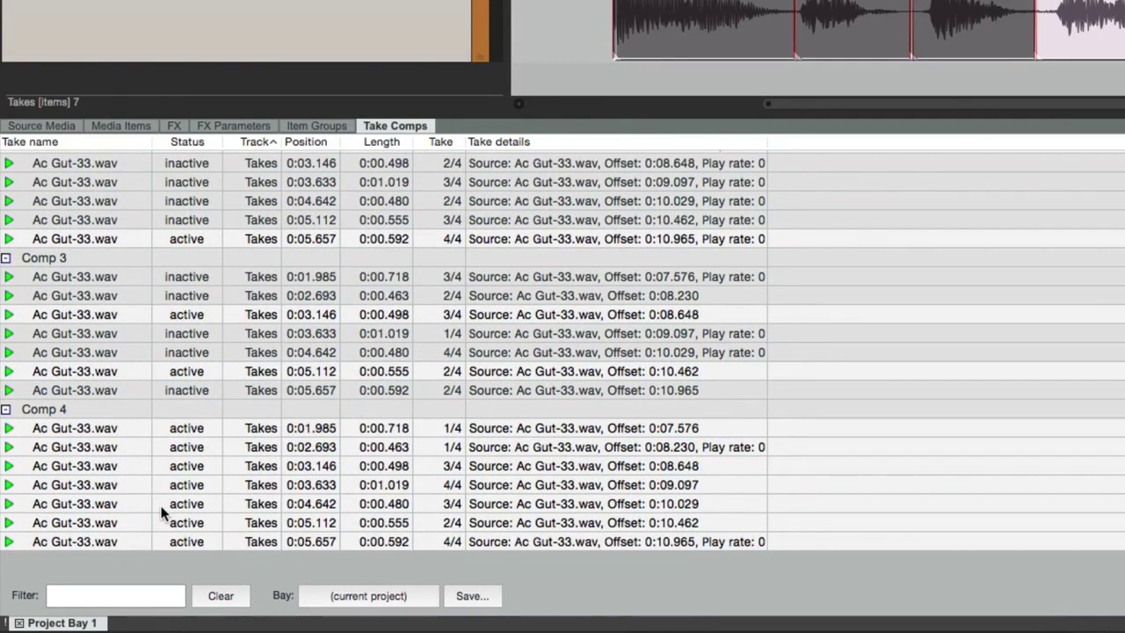
scroll(163, 513, up, 3)
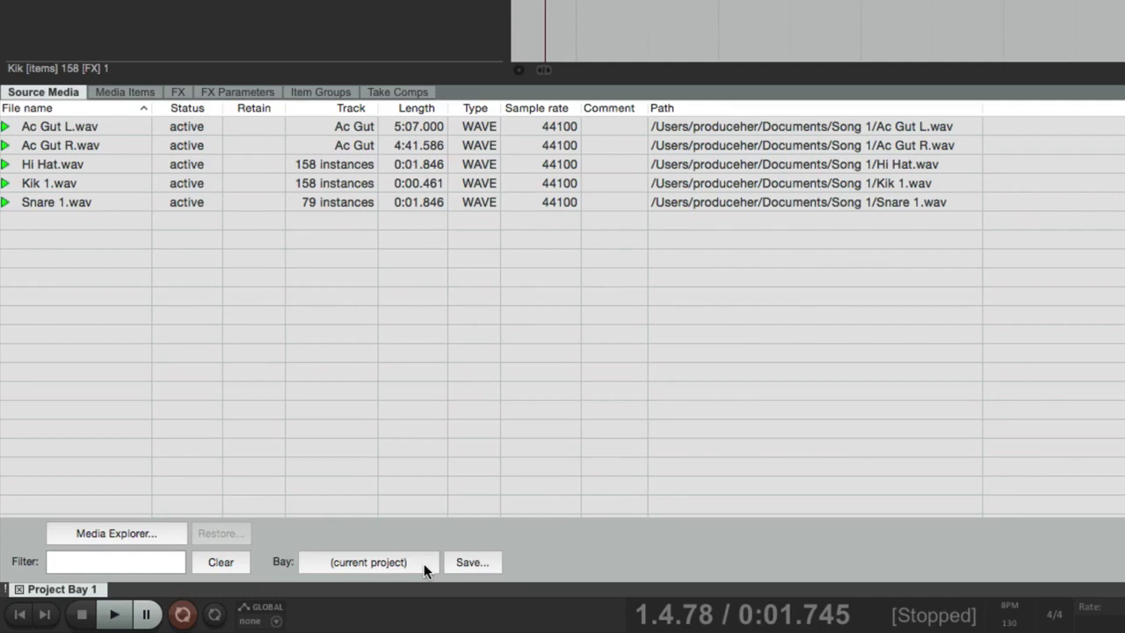
Step: Check the options for saving all items as a new project bay and for loading and merging from a saved bay
click(468, 563)
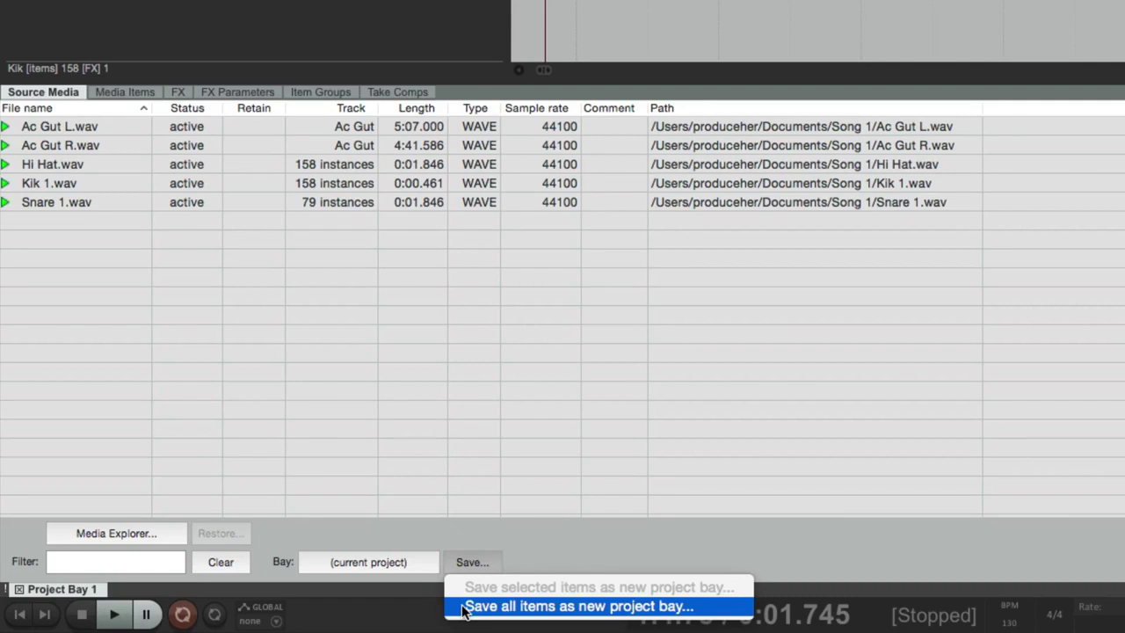
click(528, 607)
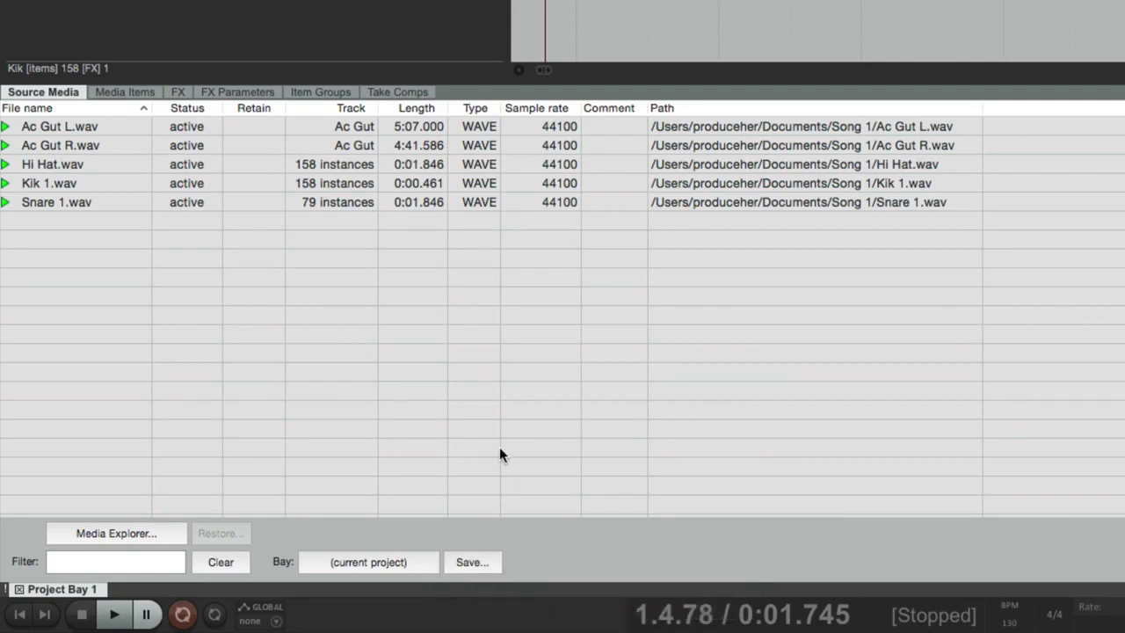
click(407, 563)
mouse_move(420, 570)
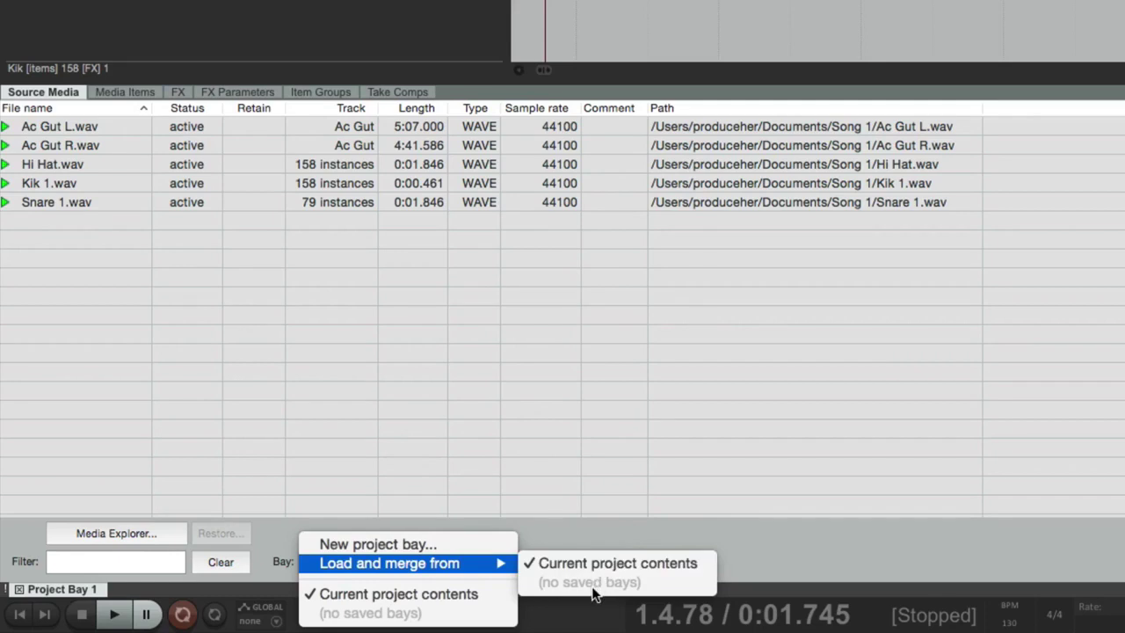
key(Escape)
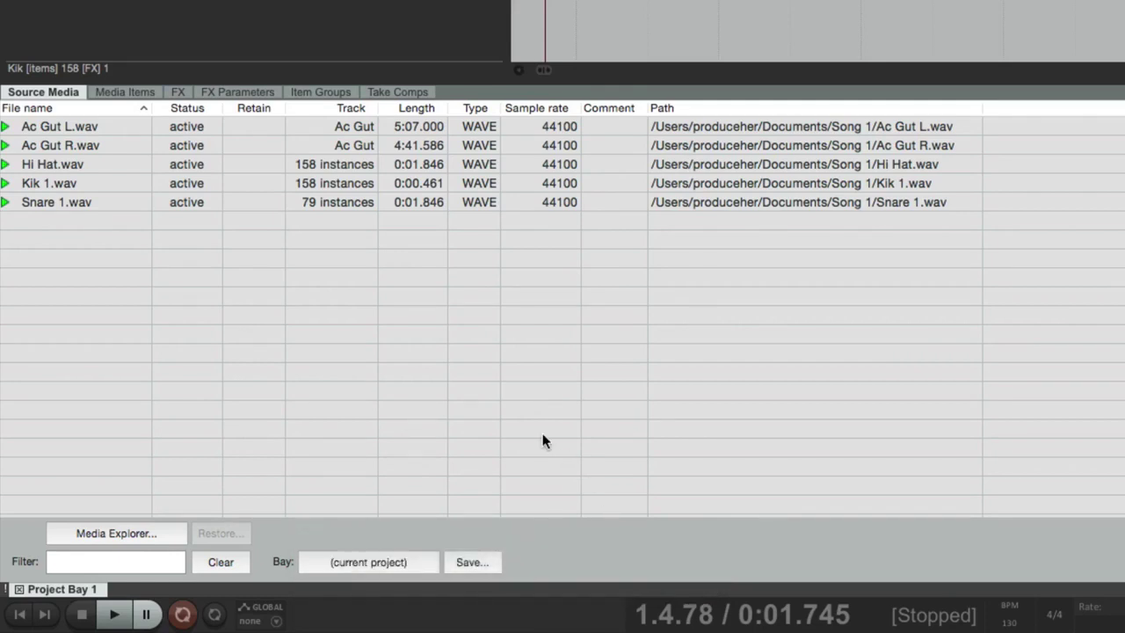
Step: Go through the current project's media items, FX, FX parameters, item groups and take comps, and return to the source media list
click(105, 90)
click(166, 90)
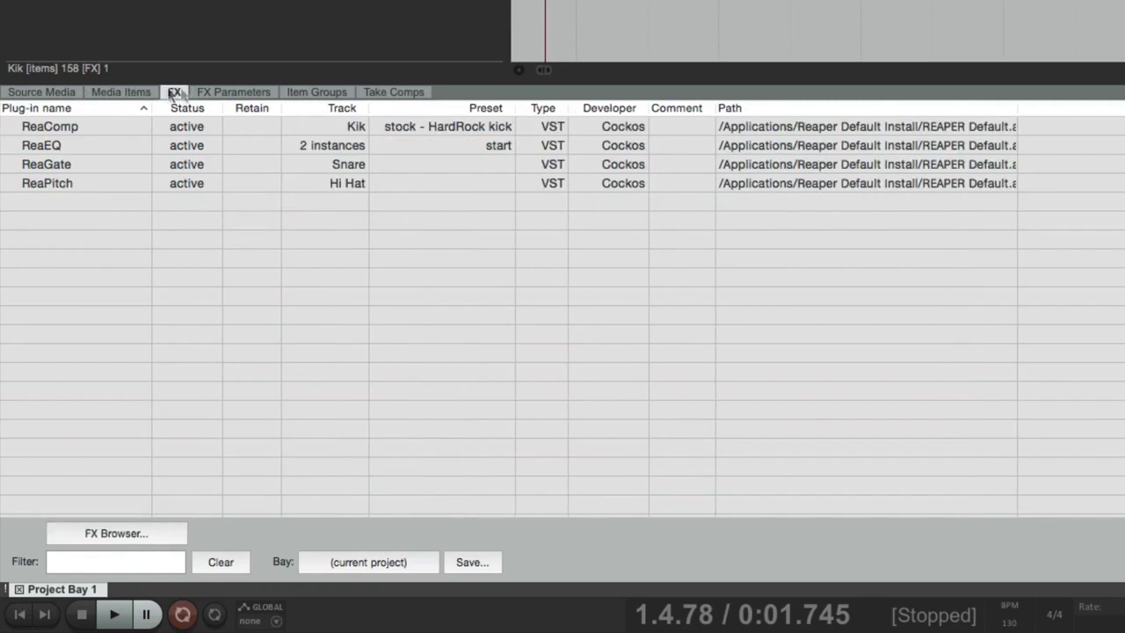
click(217, 92)
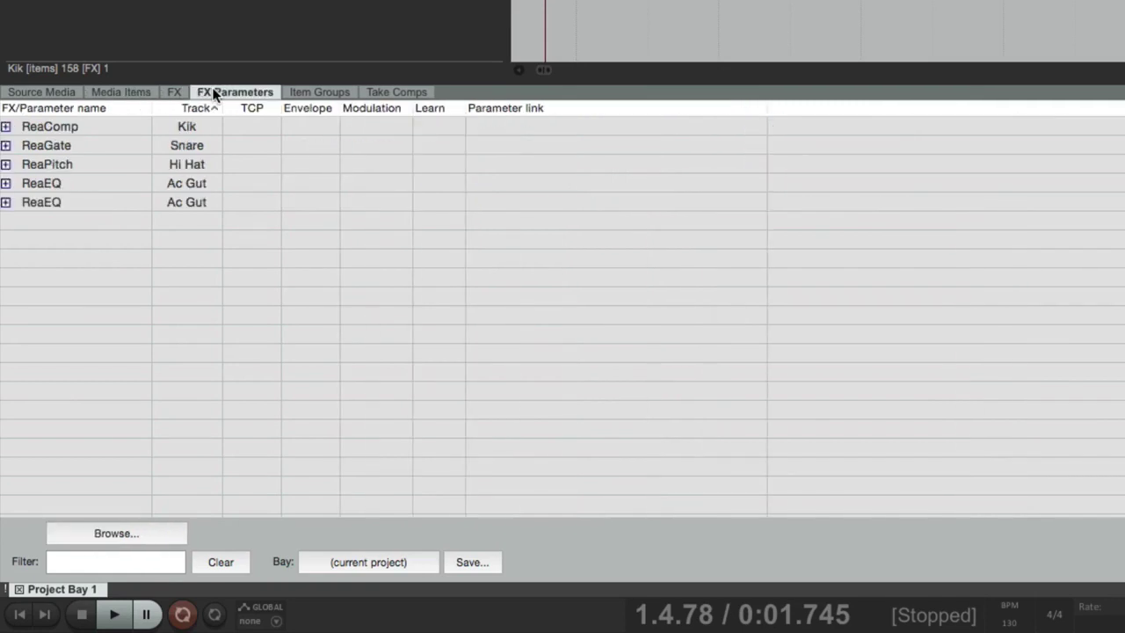
click(312, 99)
click(384, 97)
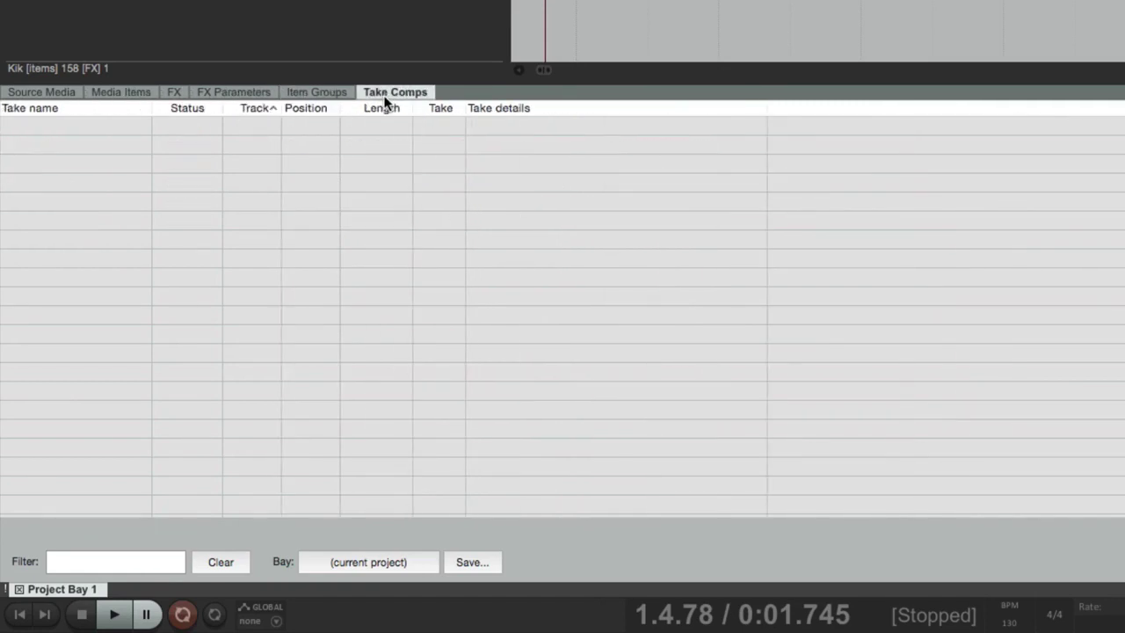
click(66, 91)
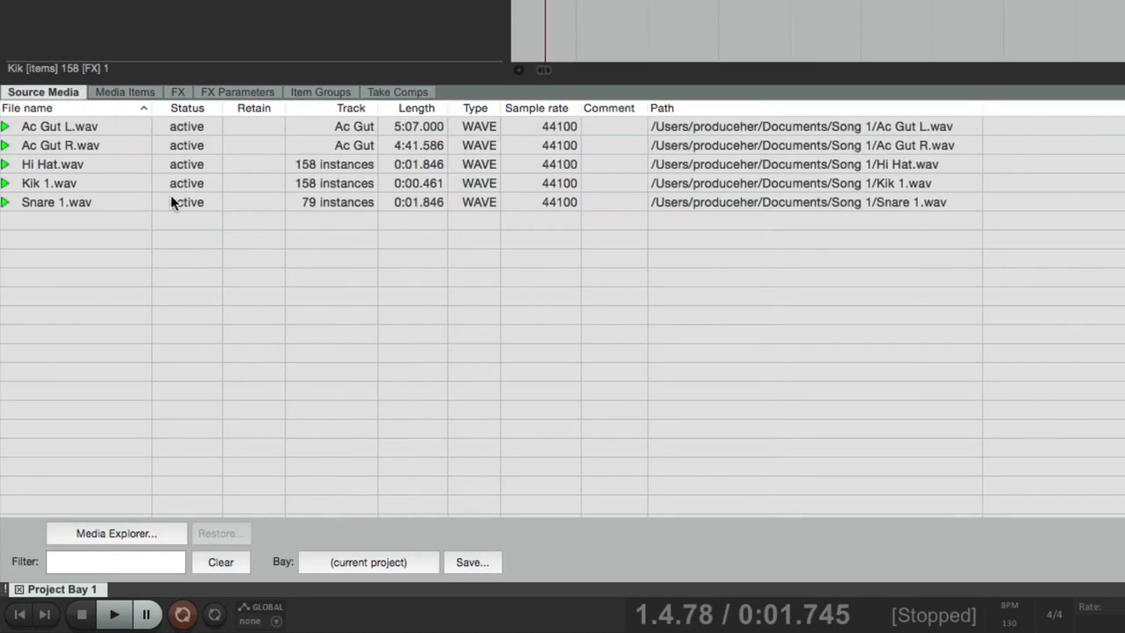